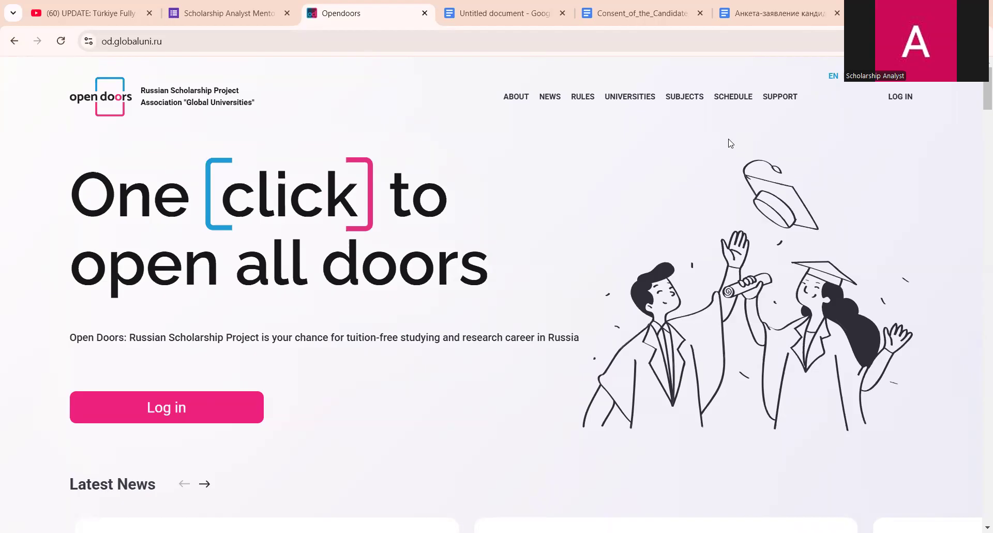
# - Switch from the Open Doors homepage to the Türkiye fully funded scholarships 2025 YouTube video
pyautogui.click(95, 6)
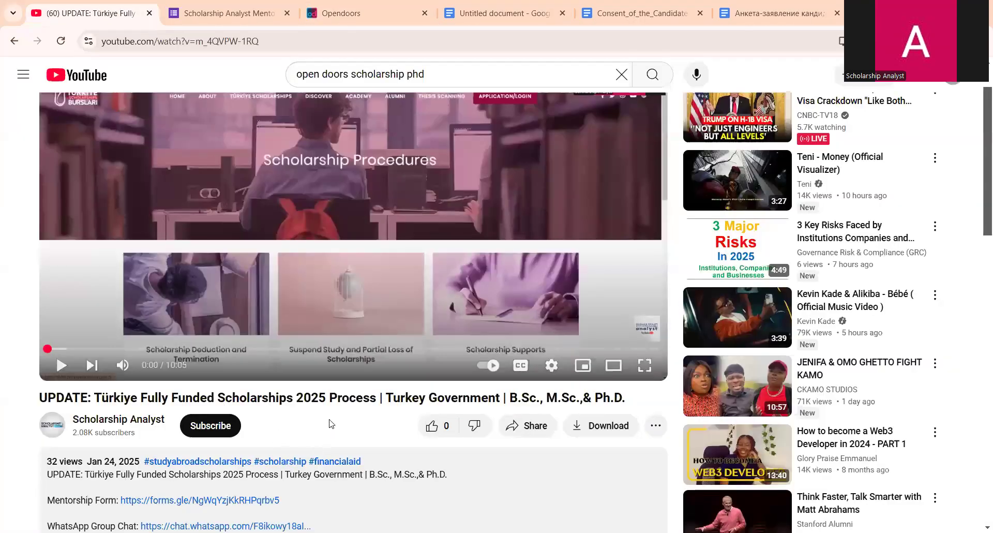
# - Subscribe to Scholarship Analyst with all notifications, like the video, and open the Mentorship Form
pyautogui.scroll(-4, 279, 362)
pyautogui.click(221, 241)
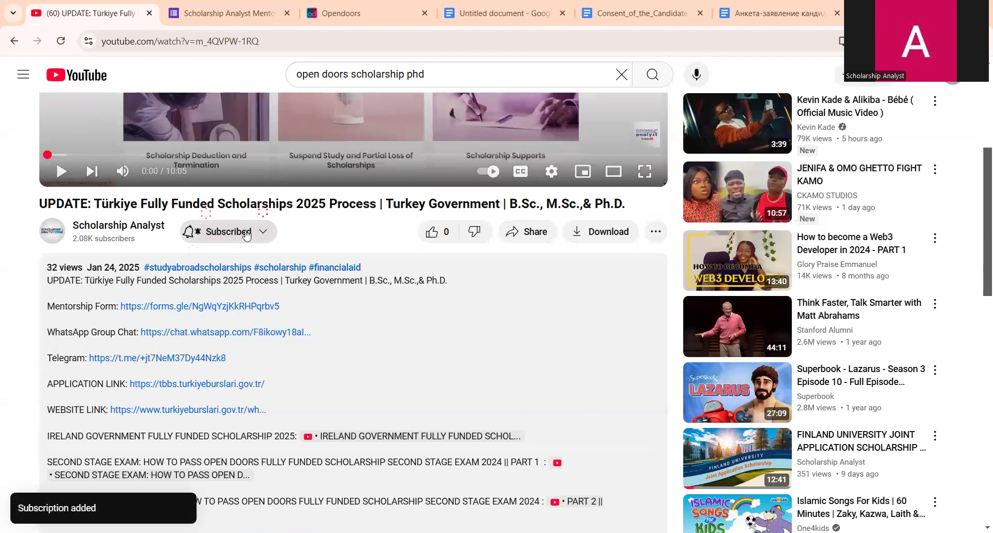
pyautogui.click(261, 241)
pyautogui.click(257, 261)
pyautogui.click(437, 235)
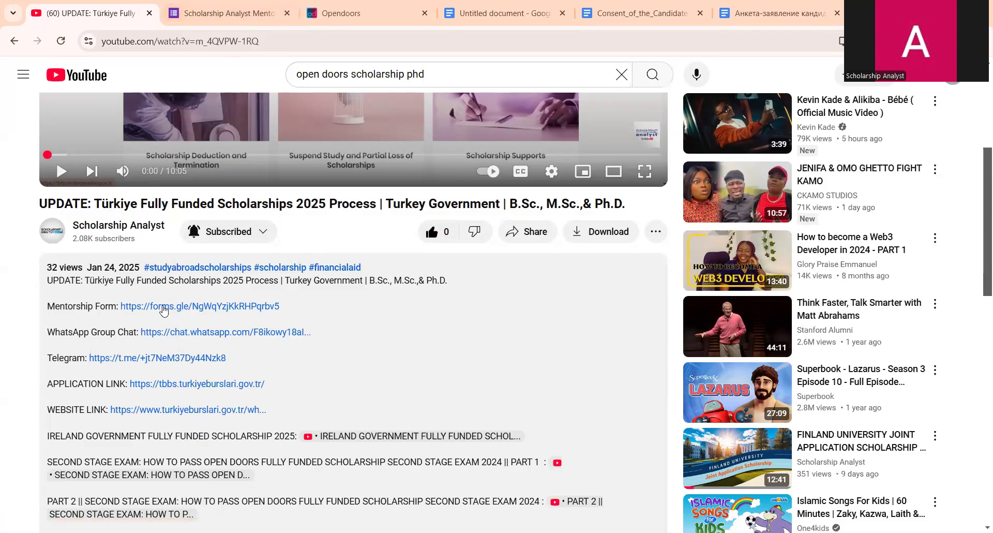
pyautogui.click(245, 5)
# - Scroll through the Scholarship Analyst Mentorship Form, then return to the YouTube video
pyautogui.scroll(-3, 410, 173)
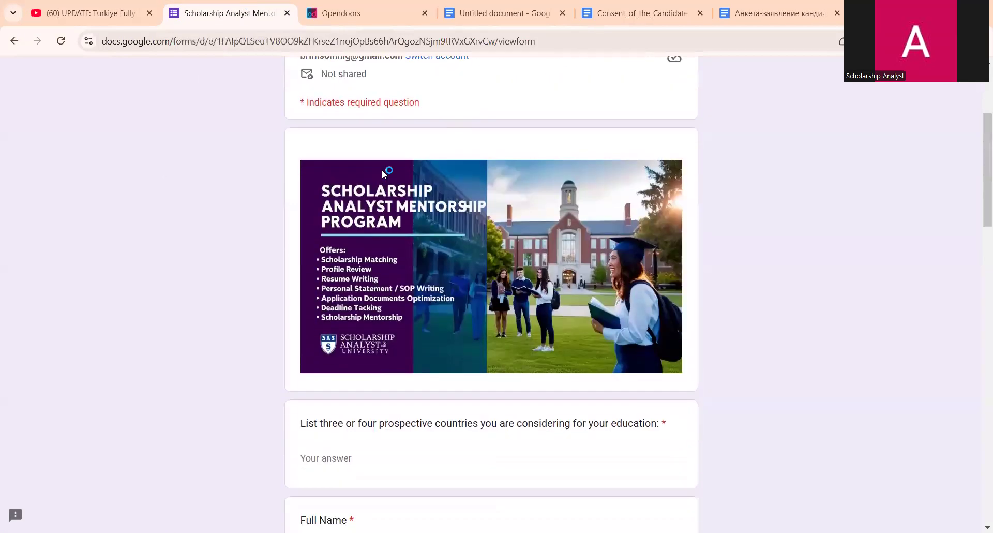
pyautogui.click(102, 15)
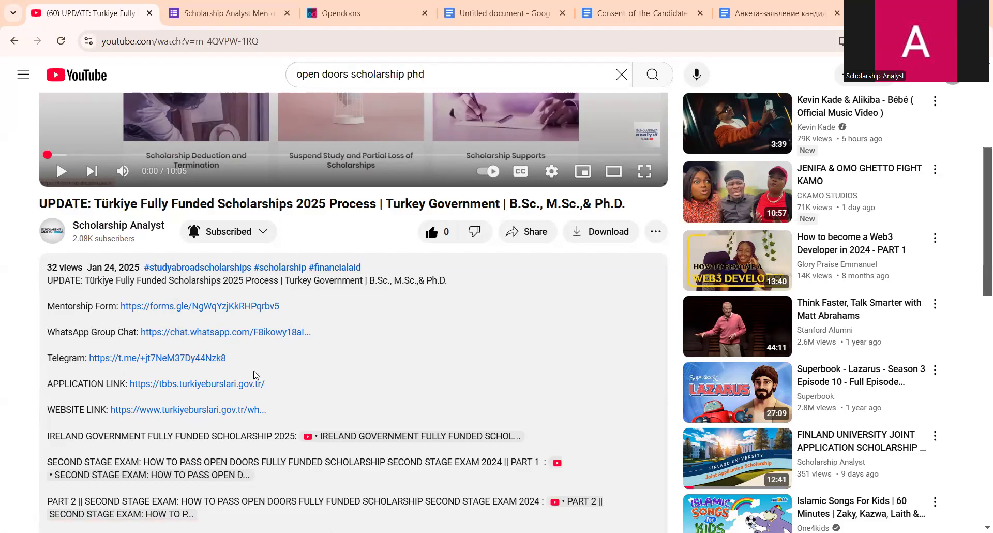
# - Check the video's extra actions menu, then go to Open Doors and the Untitled checklist
pyautogui.click(655, 231)
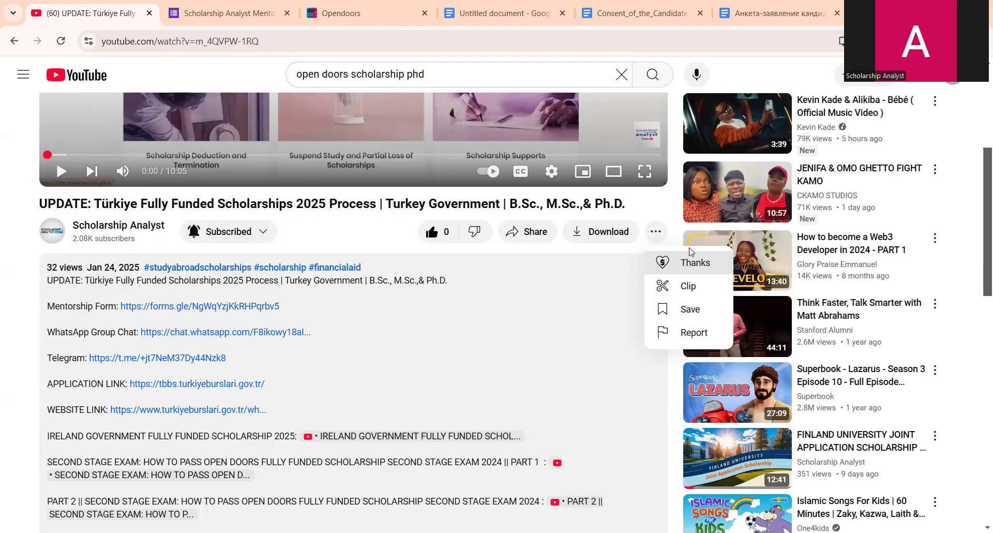
pyautogui.click(667, 215)
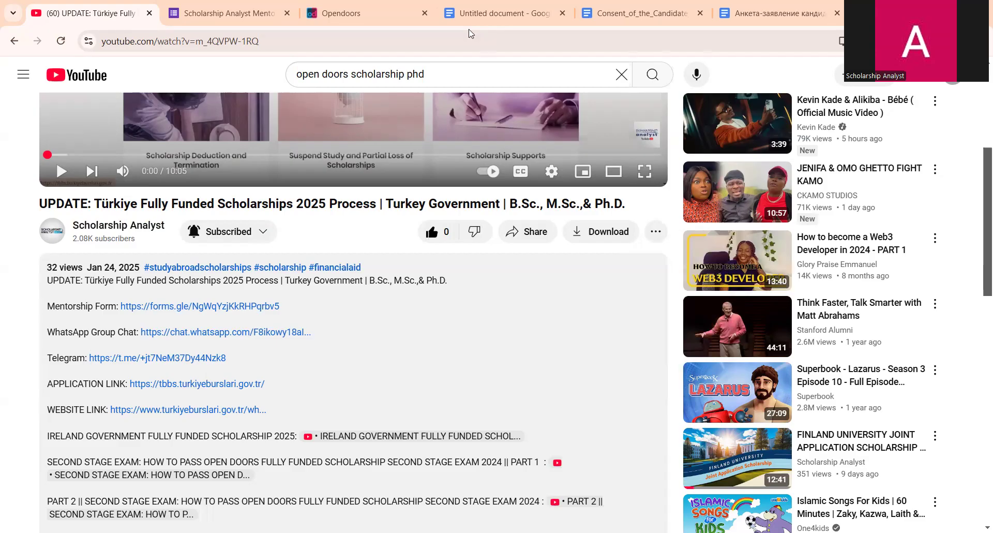
pyautogui.click(311, 15)
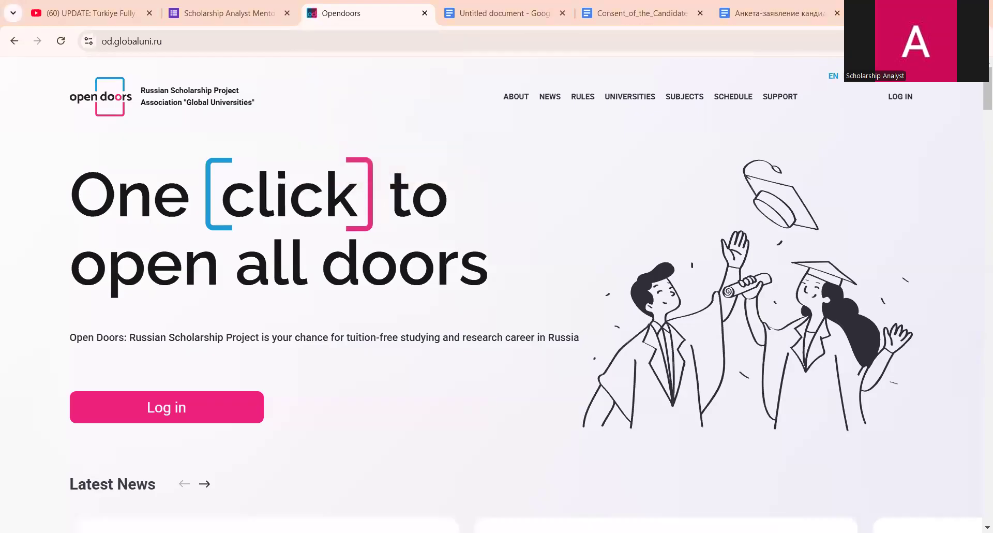
pyautogui.click(574, 19)
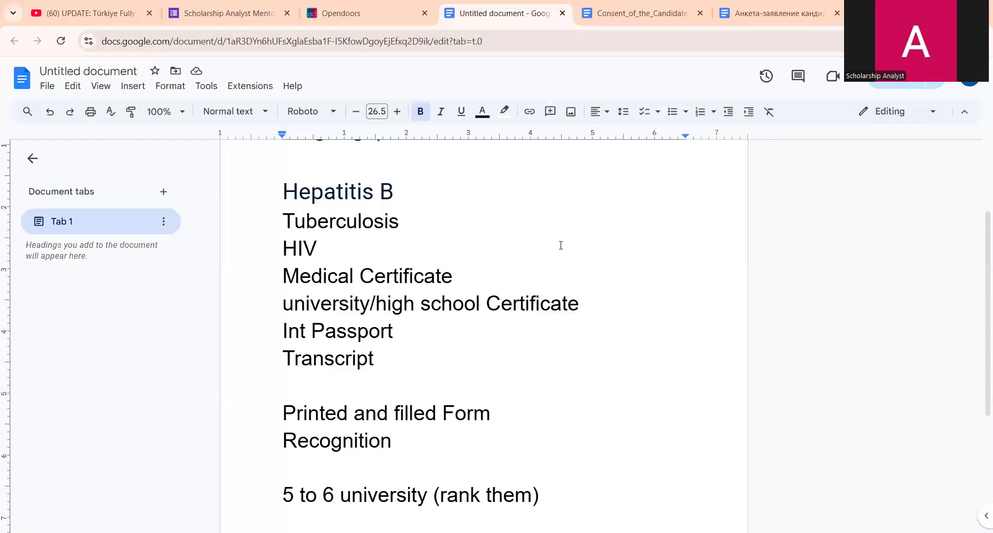
# - Scroll down the checklist and select the 'Printed and filled Form' and 'Recognition' lines
pyautogui.scroll(-2, 558, 244)
pyautogui.scroll(-1, 445, 308)
pyautogui.scroll(4, 441, 310)
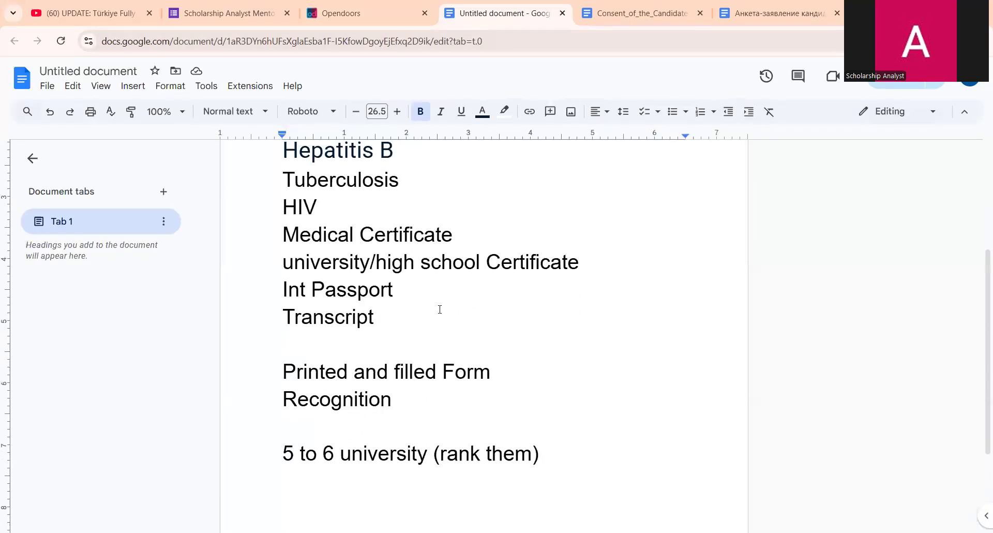
pyautogui.scroll(-3, 380, 256)
pyautogui.scroll(-2, 364, 279)
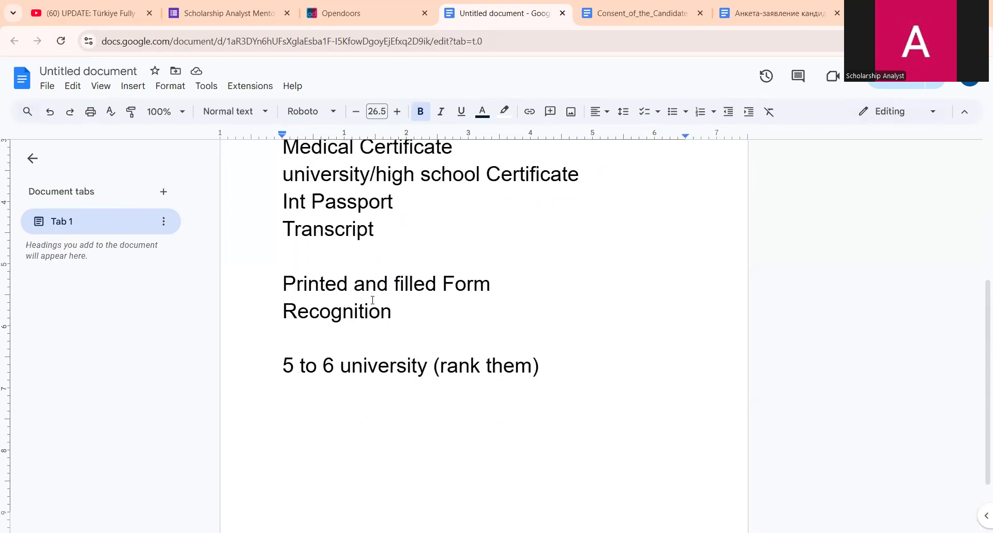
pyautogui.moveTo(447, 308); pyautogui.dragTo(257, 286)
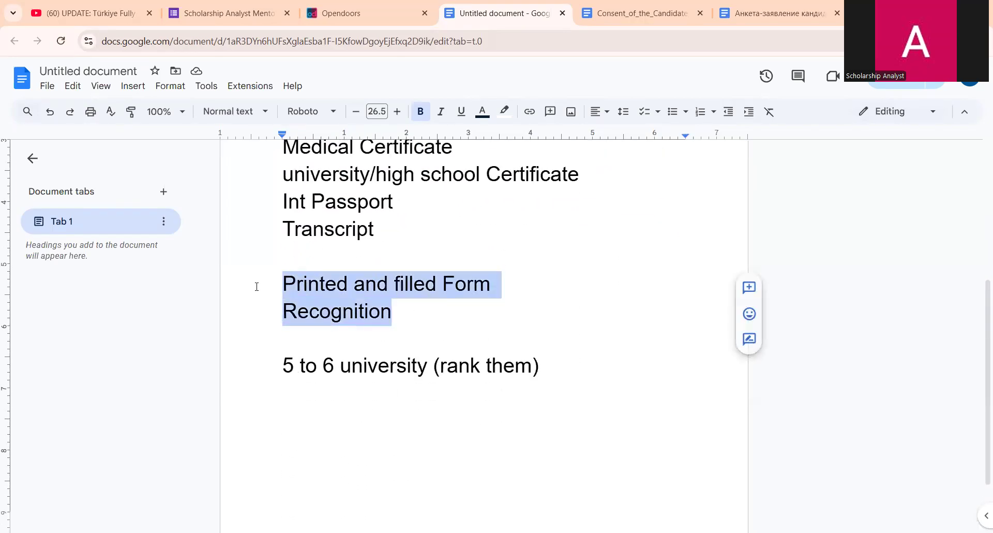
pyautogui.click(303, 284)
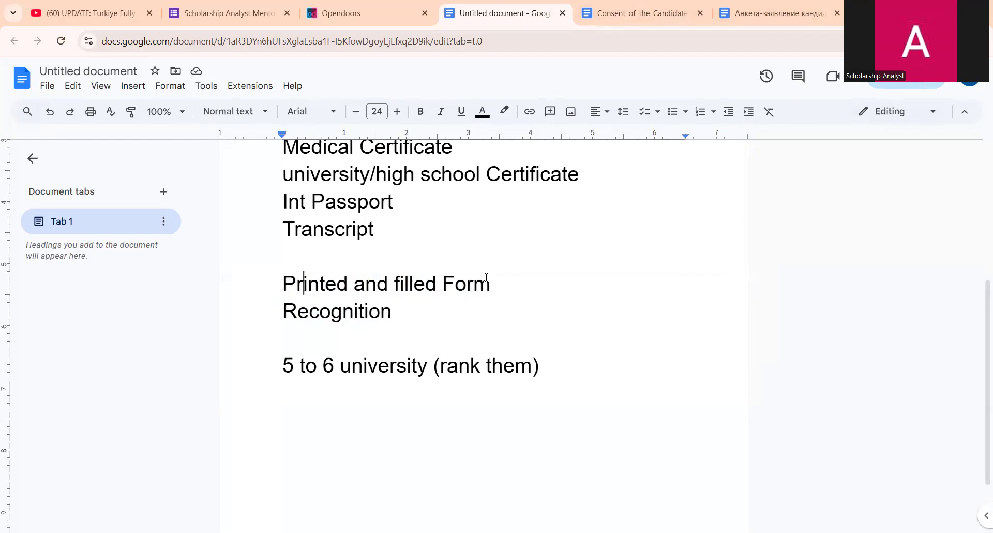
pyautogui.moveTo(391, 311); pyautogui.dragTo(273, 272)
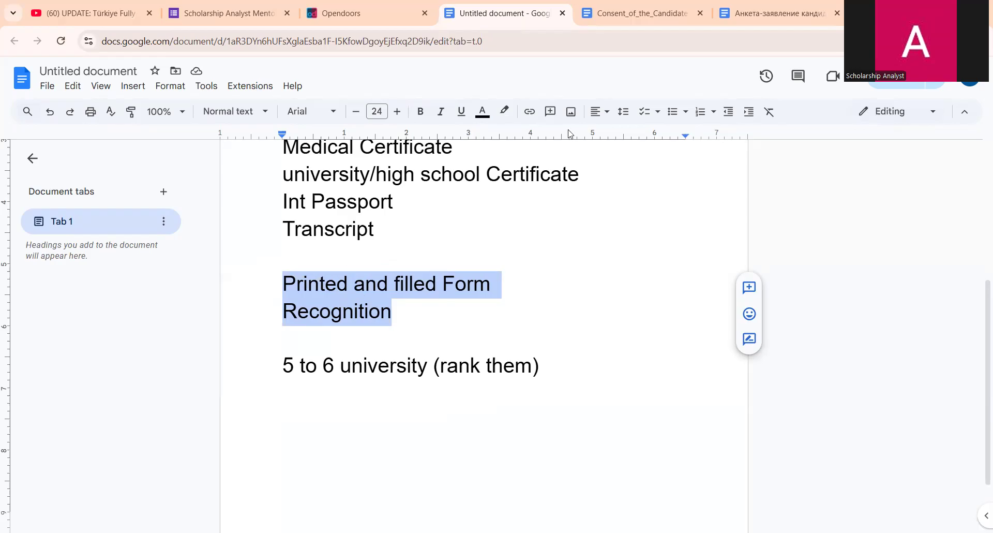
# - Open the Consent of the Candidate document, compare with the checklist, and place the caret on the name line
pyautogui.moveTo(650, 18)
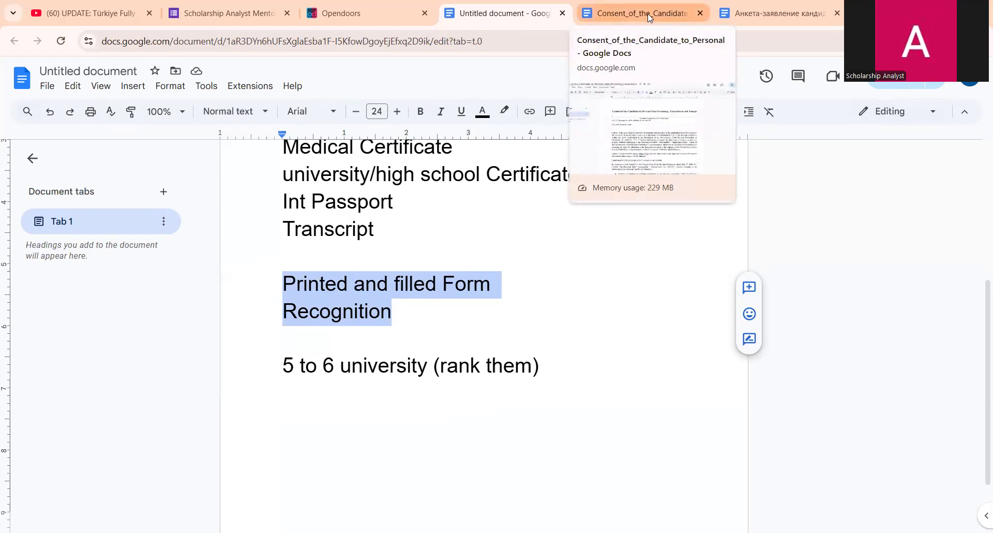
pyautogui.click(642, 12)
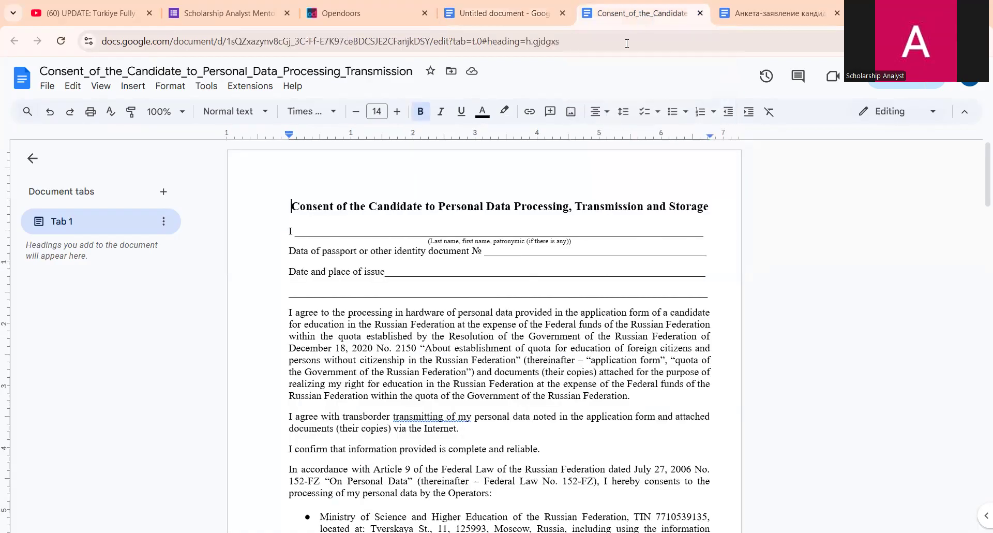
pyautogui.click(531, 6)
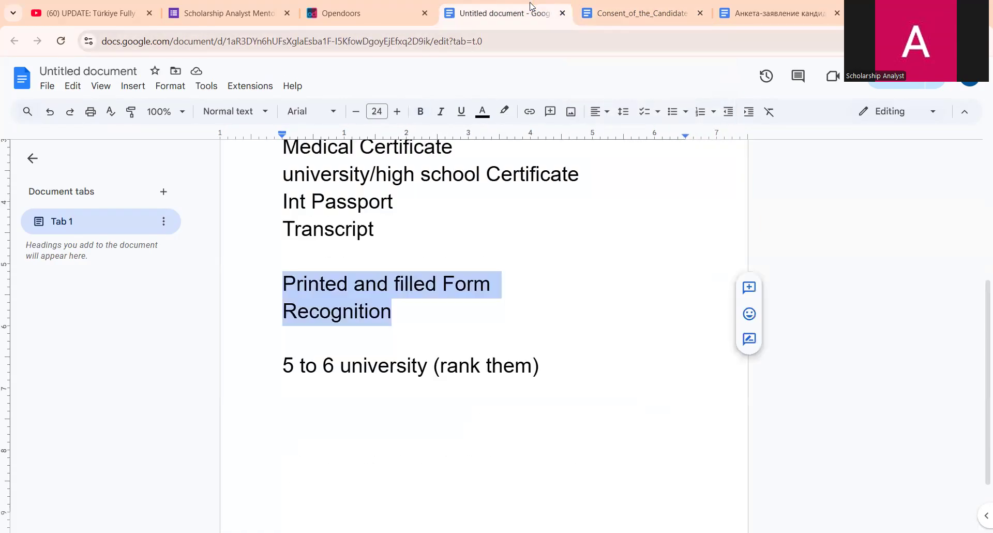
pyautogui.click(631, 13)
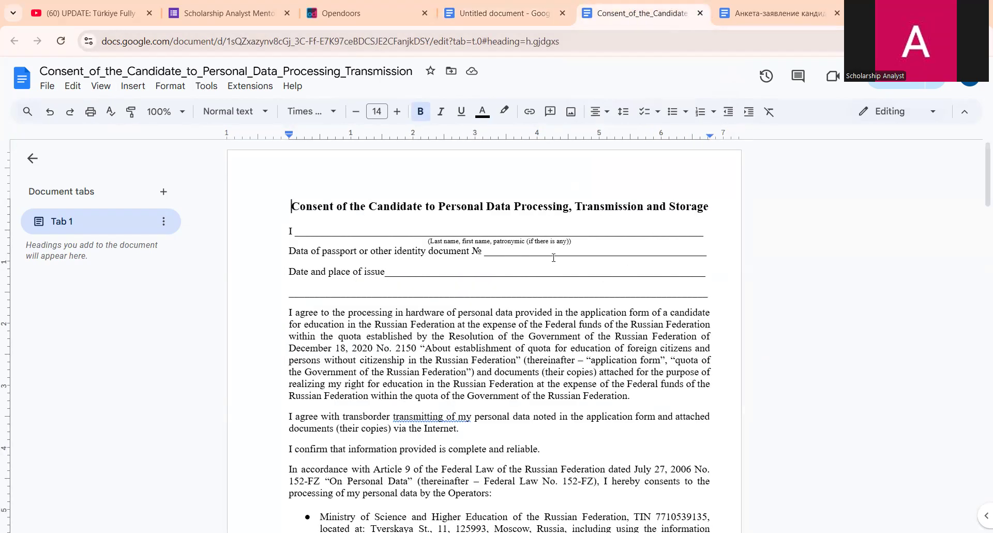
pyautogui.click(364, 228)
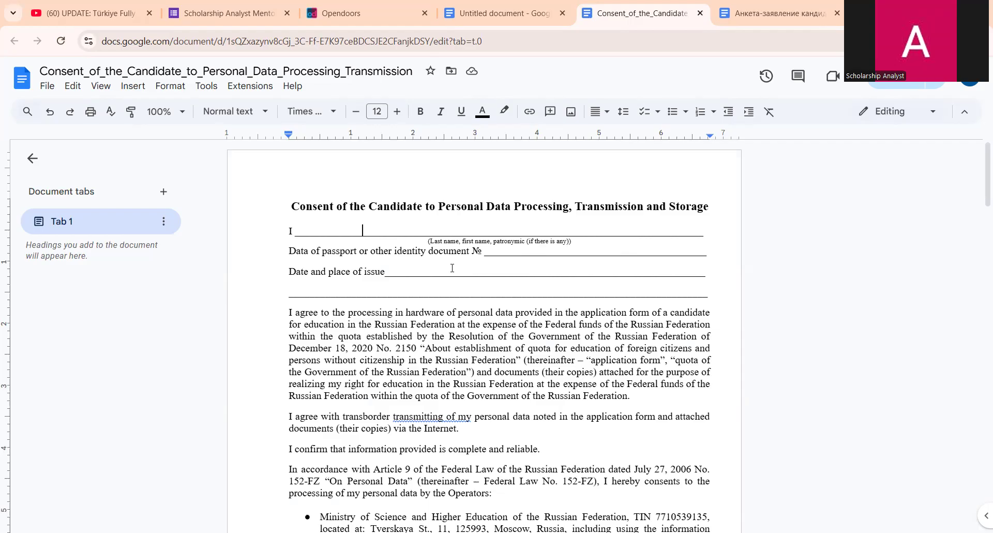
# - Review the consent form down to its signature block and click into the Date line
pyautogui.scroll(-3, 446, 270)
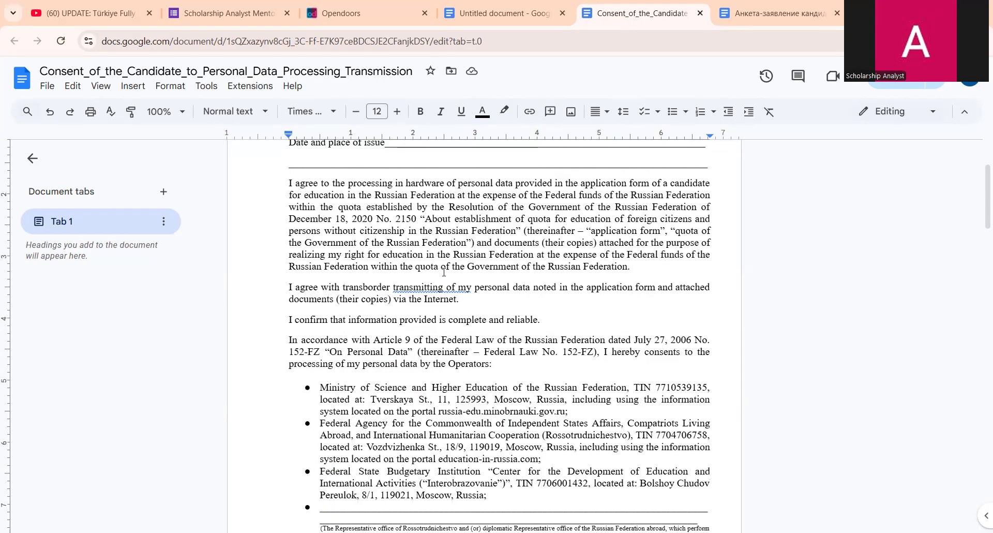
pyautogui.scroll(-8, 444, 272)
pyautogui.scroll(4, 439, 274)
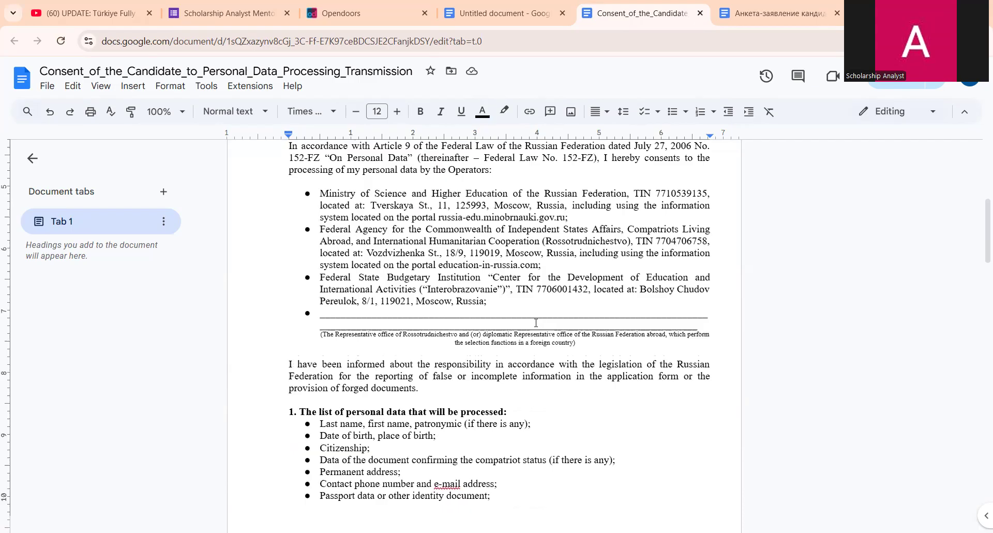
pyautogui.scroll(-3, 517, 259)
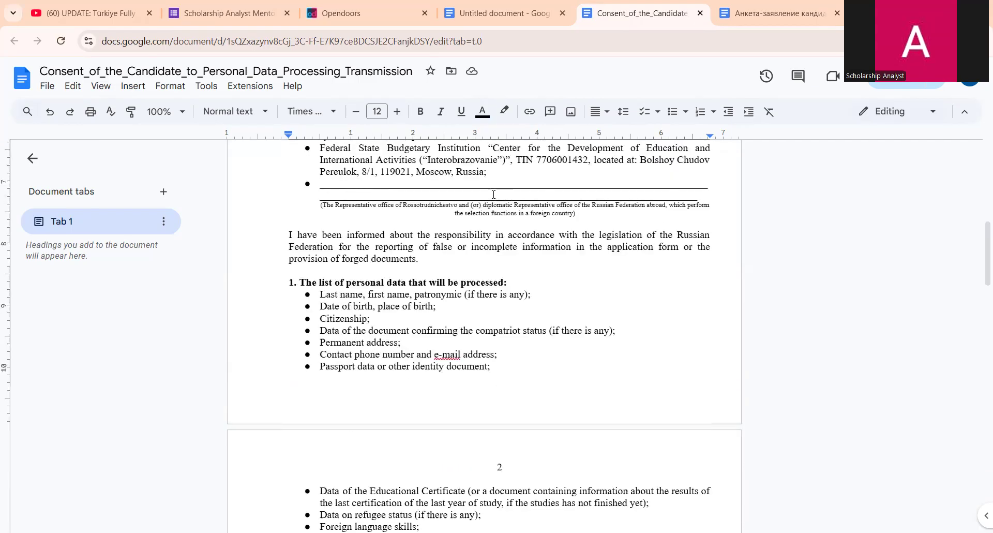
pyautogui.scroll(-3, 486, 203)
pyautogui.scroll(-20, 486, 203)
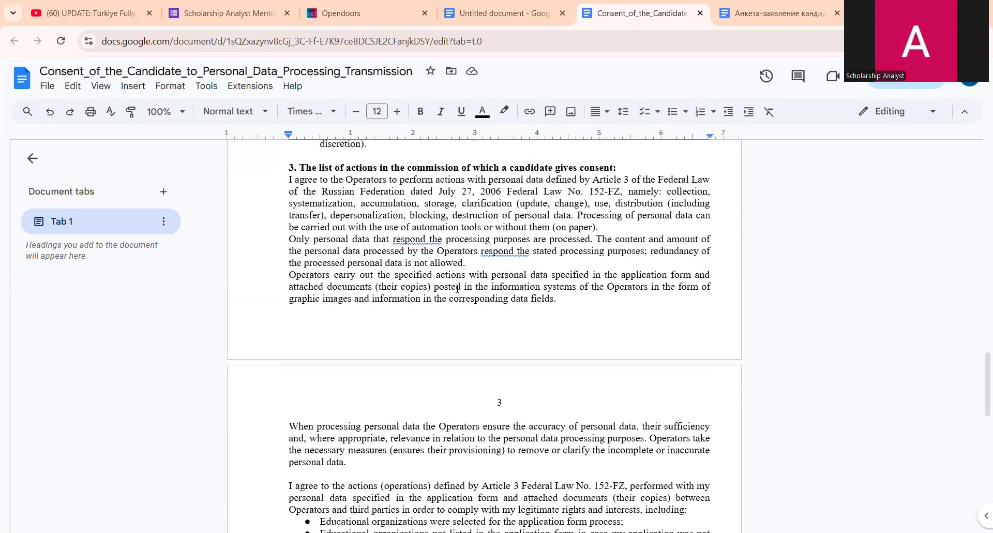
pyautogui.scroll(-3, 461, 308)
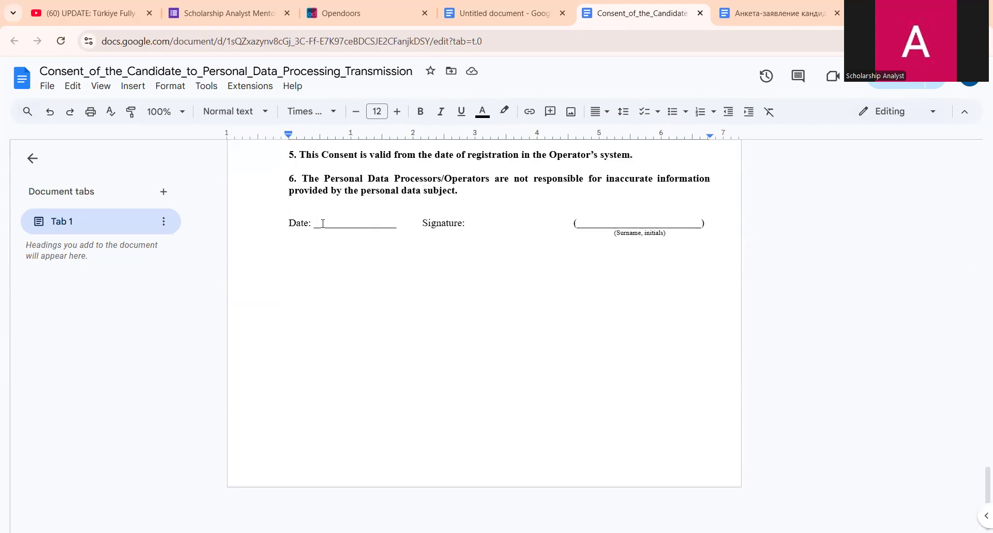
pyautogui.click(345, 222)
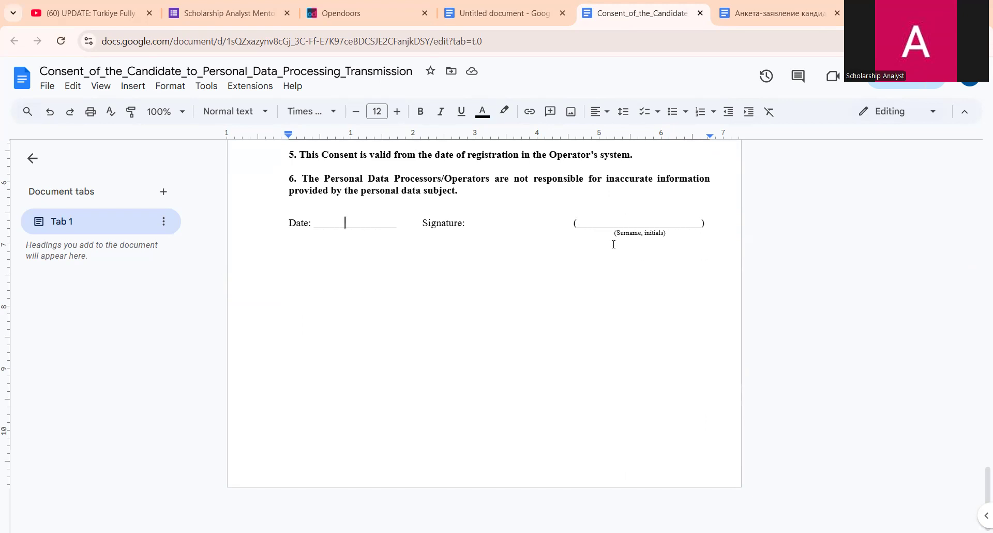
# - Scroll back up and switch to the Анкета-заявление application form with Ctrl+Tab
pyautogui.scroll(3, 605, 264)
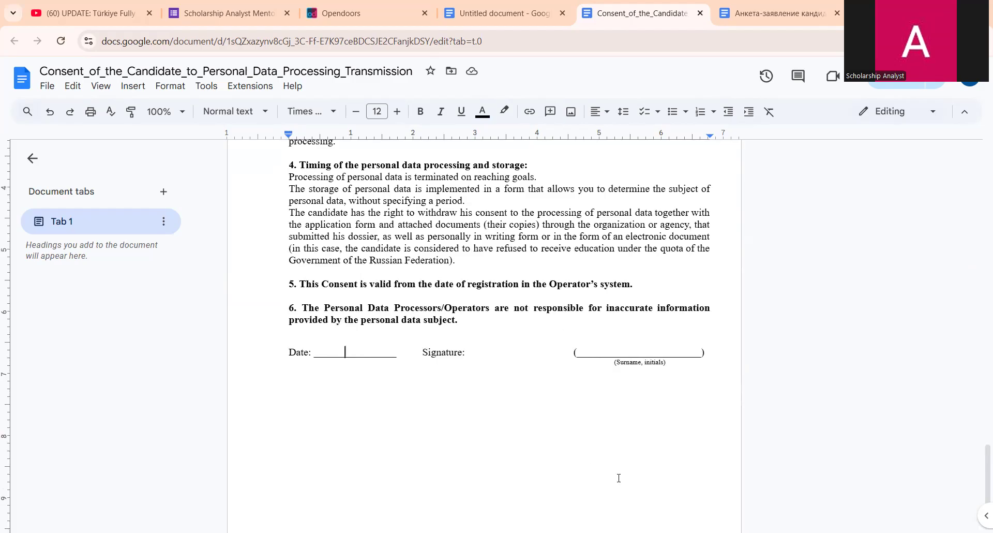
pyautogui.scroll(15, 601, 201)
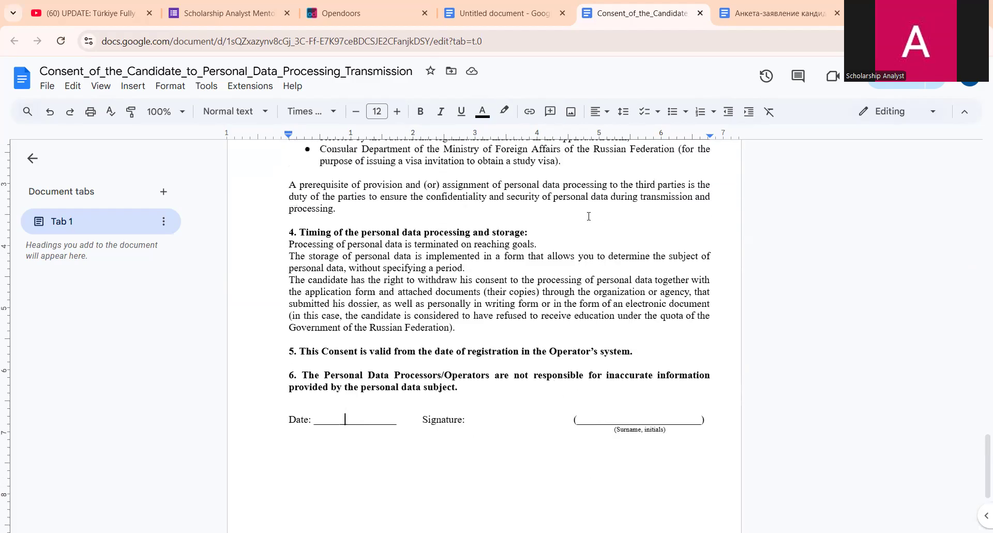
pyautogui.scroll(5, 592, 216)
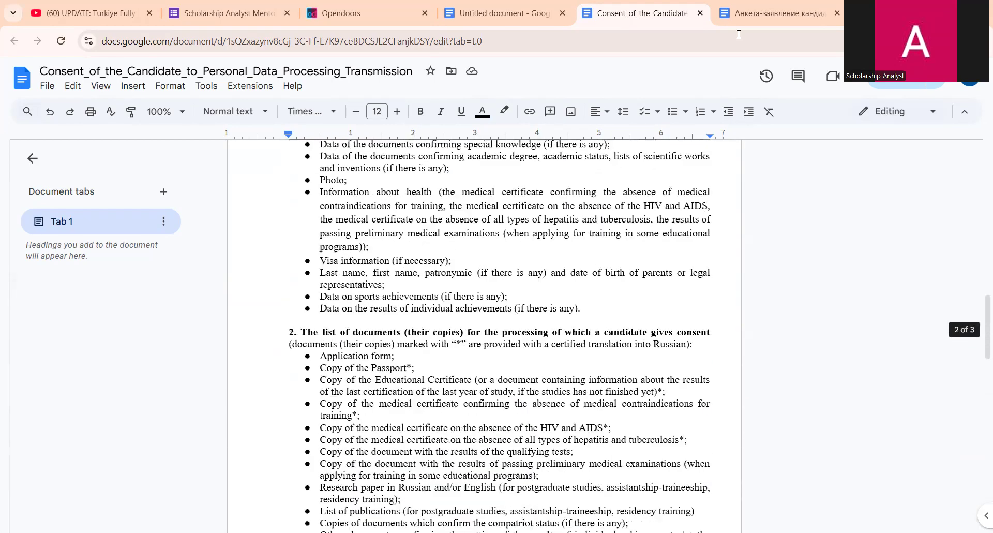
pyautogui.hotkey('ctrl', 'Tab')
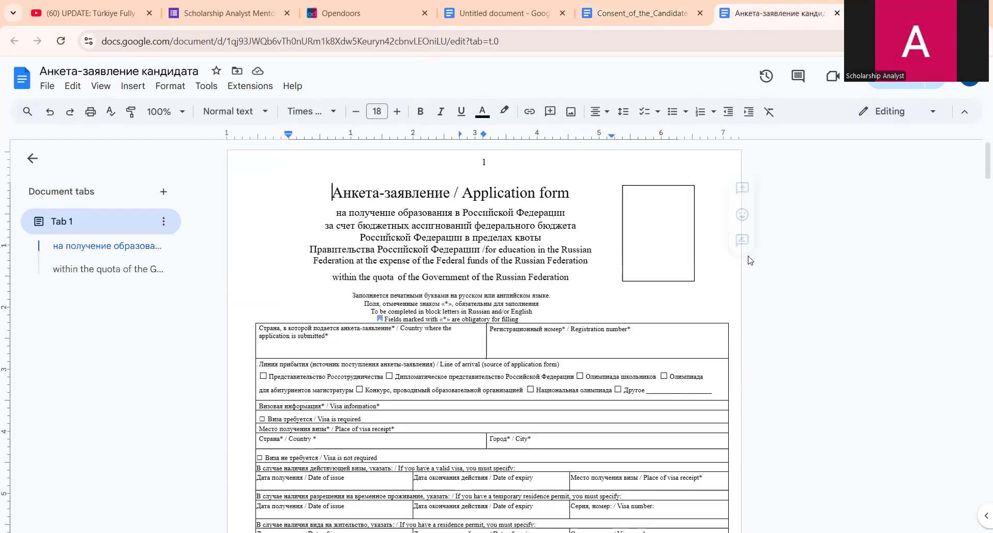
pyautogui.scroll(-1, 553, 217)
pyautogui.scroll(1, 555, 149)
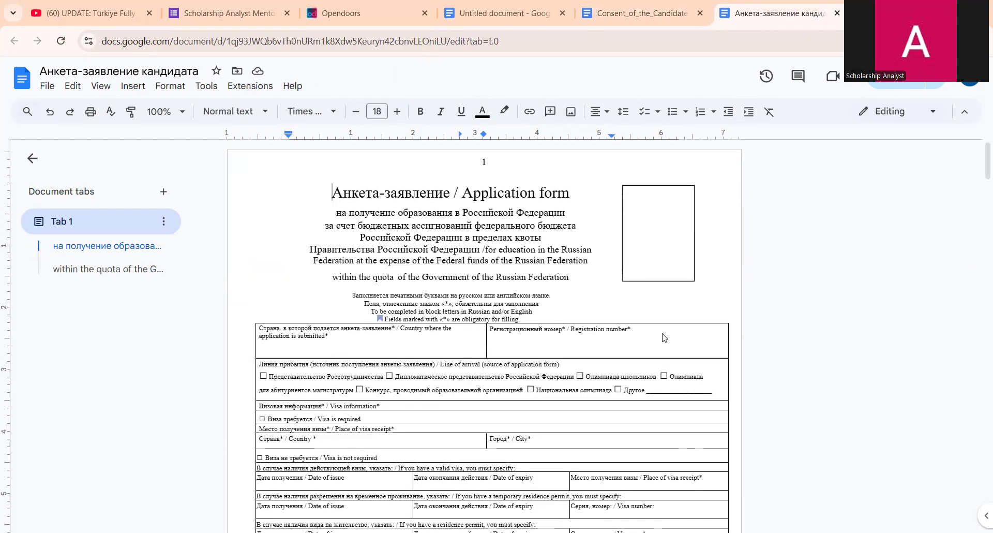
pyautogui.scroll(-4, 647, 466)
pyautogui.scroll(-15, 646, 476)
pyautogui.scroll(-20, 637, 469)
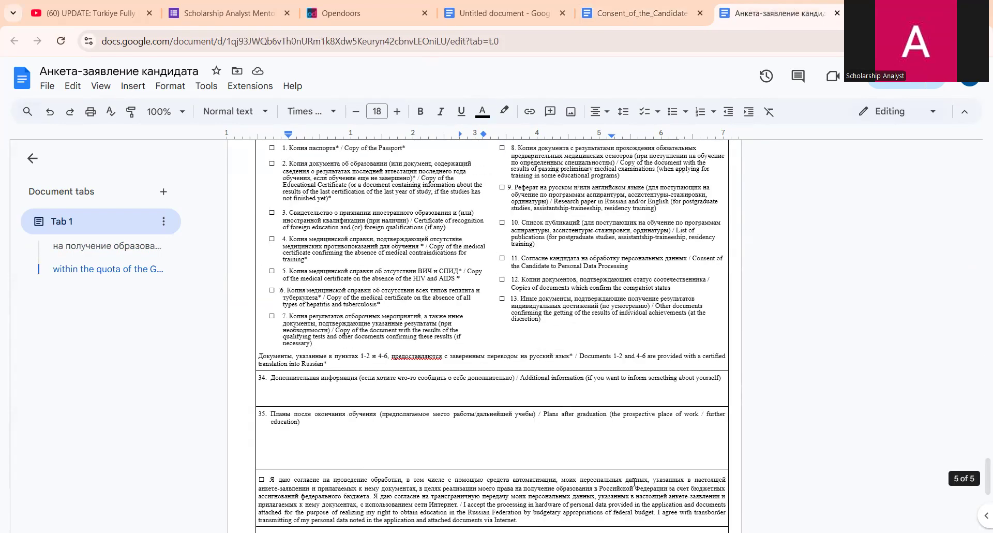
pyautogui.scroll(-6, 628, 472)
pyautogui.scroll(6, 636, 440)
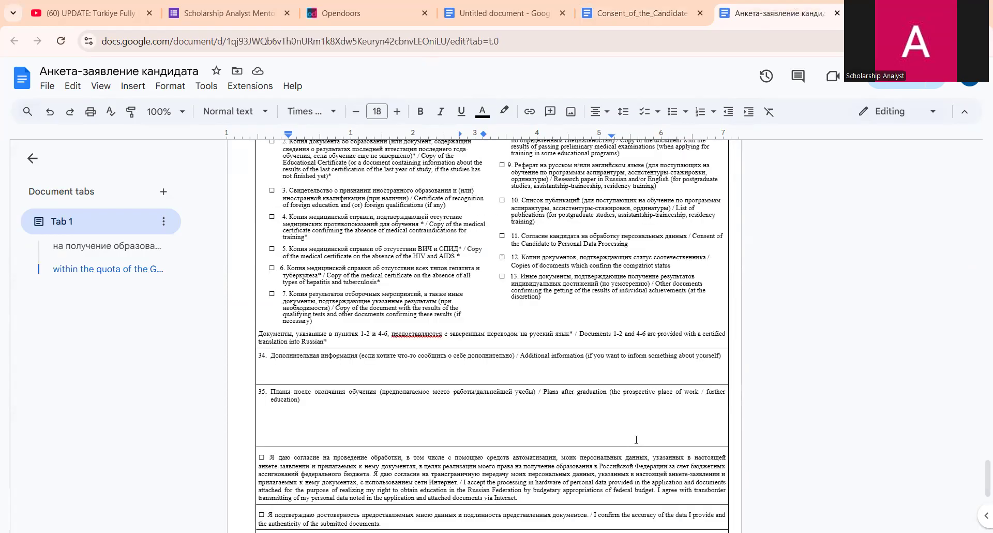
pyautogui.scroll(20, 636, 439)
pyautogui.scroll(10, 628, 432)
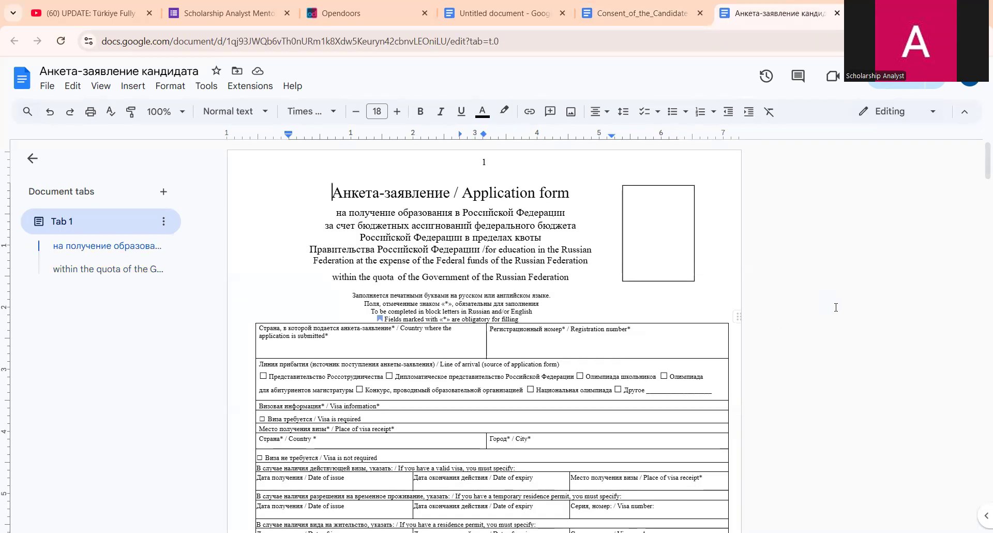
pyautogui.click(643, 224)
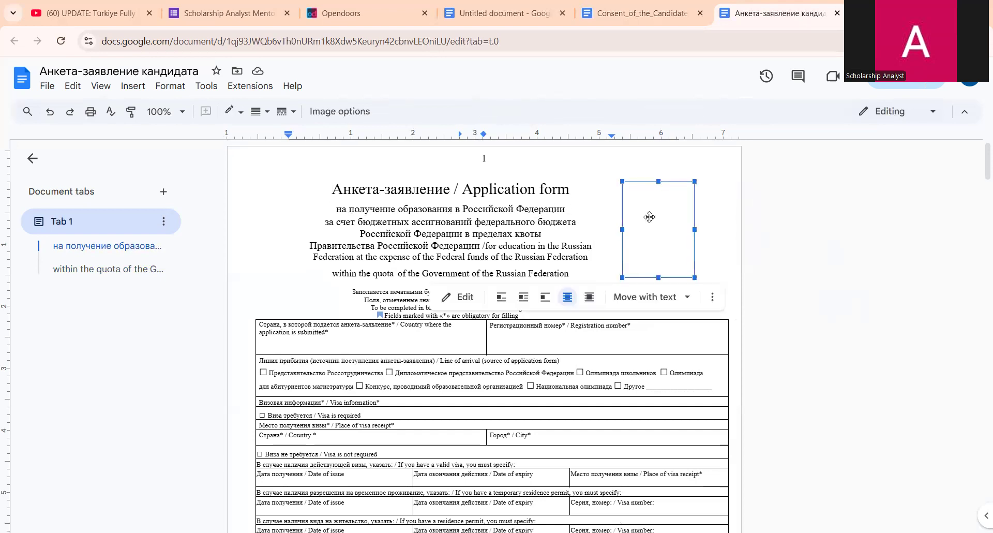
# - Place the caret on the Country cell's empty line and switch off italics
pyautogui.scroll(-1, 651, 231)
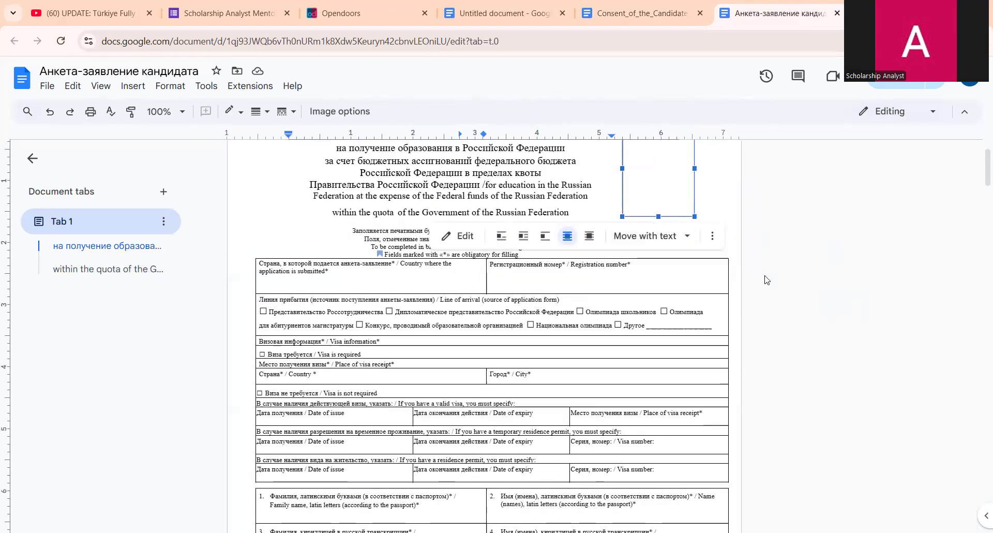
pyautogui.click(417, 279)
pyautogui.click(411, 290)
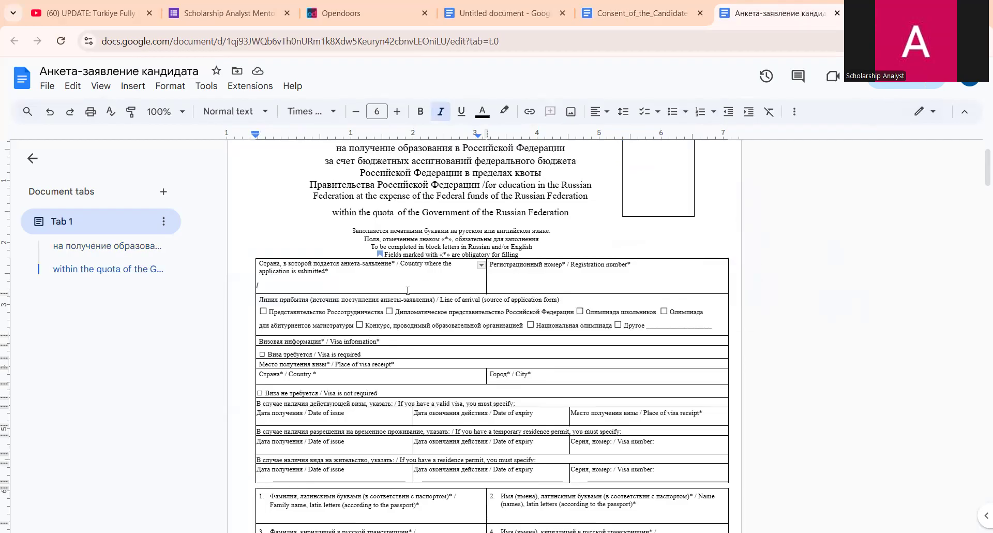
pyautogui.scroll(-1, 512, 331)
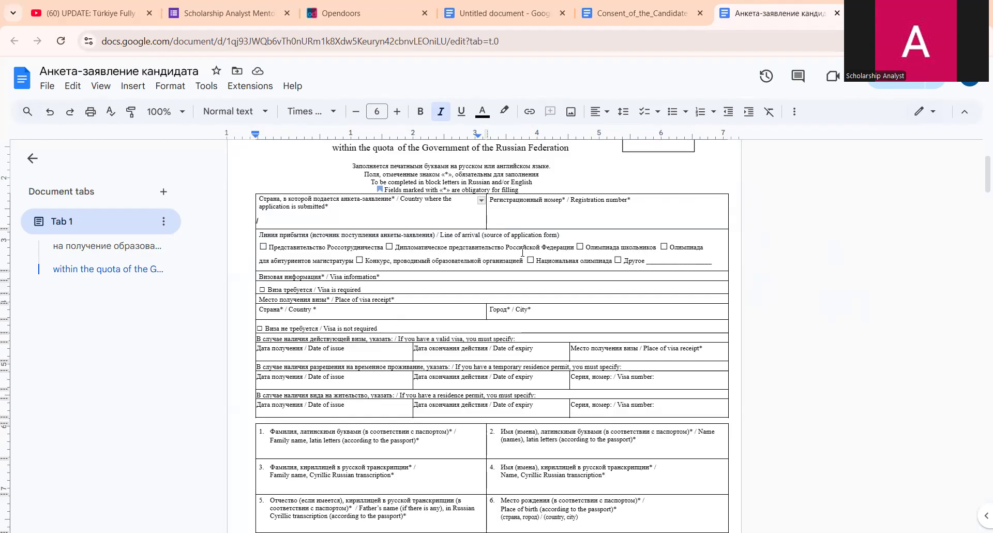
pyautogui.hotkey('ctrl', 'i')
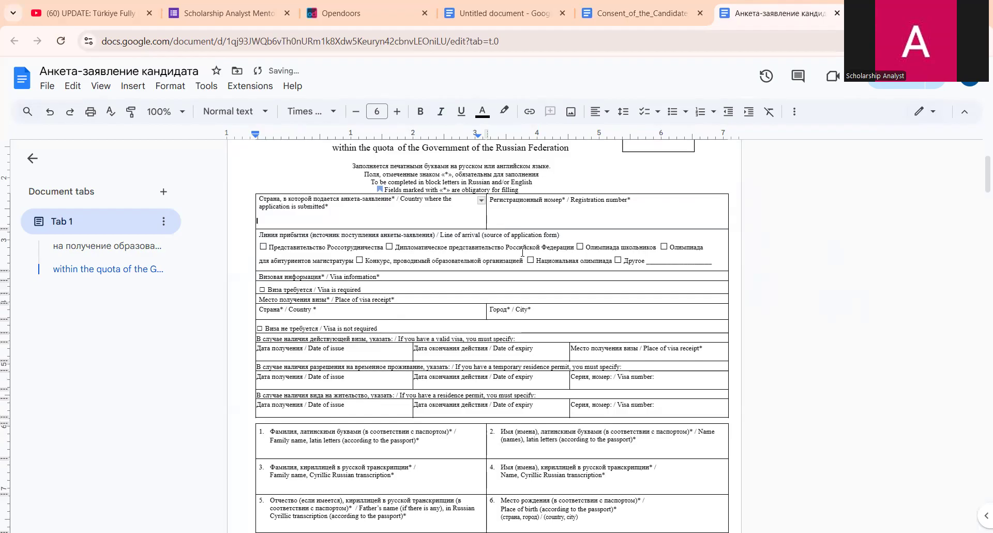
pyautogui.write('Na')
pyautogui.press('BackSpace')
# - Raise the font size to 11, enlarge the page zoom, and collapse the document tabs panel
pyautogui.click(396, 112)
pyautogui.click(397, 112)
pyautogui.click(397, 113)
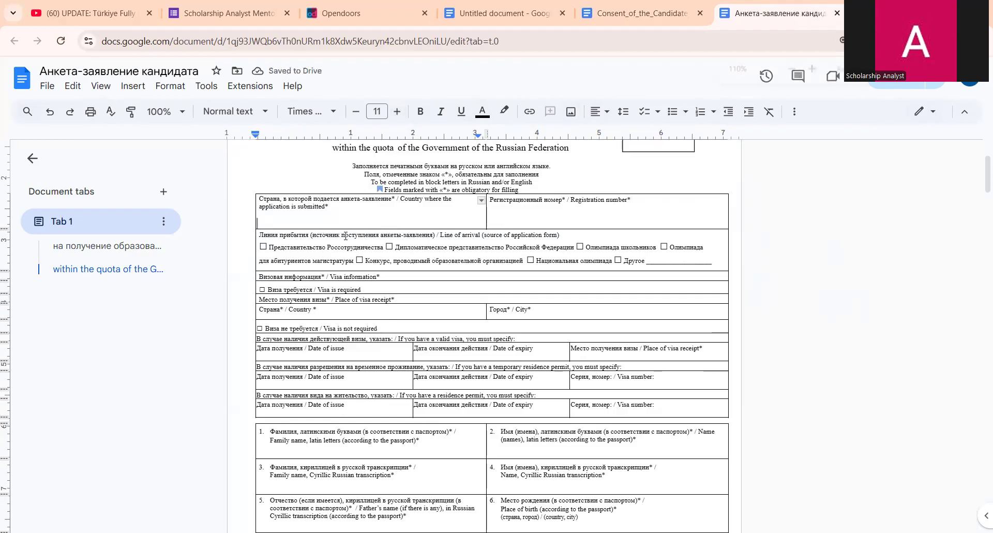
pyautogui.hotkey('ctrl', '+')
pyautogui.hotkey('ctrl', '+')
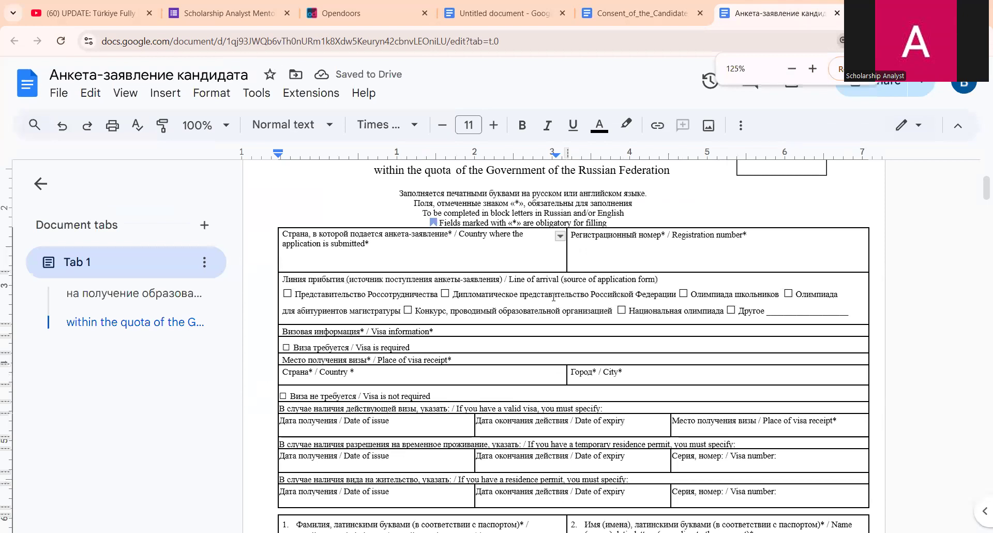
pyautogui.hotkey('ctrl', '+')
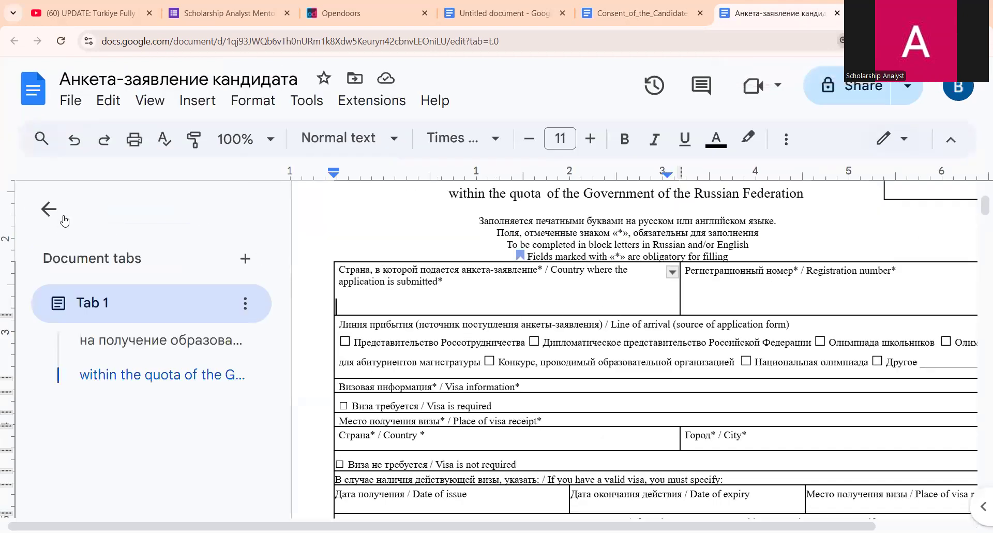
pyautogui.click(58, 216)
pyautogui.scroll(-1, 391, 280)
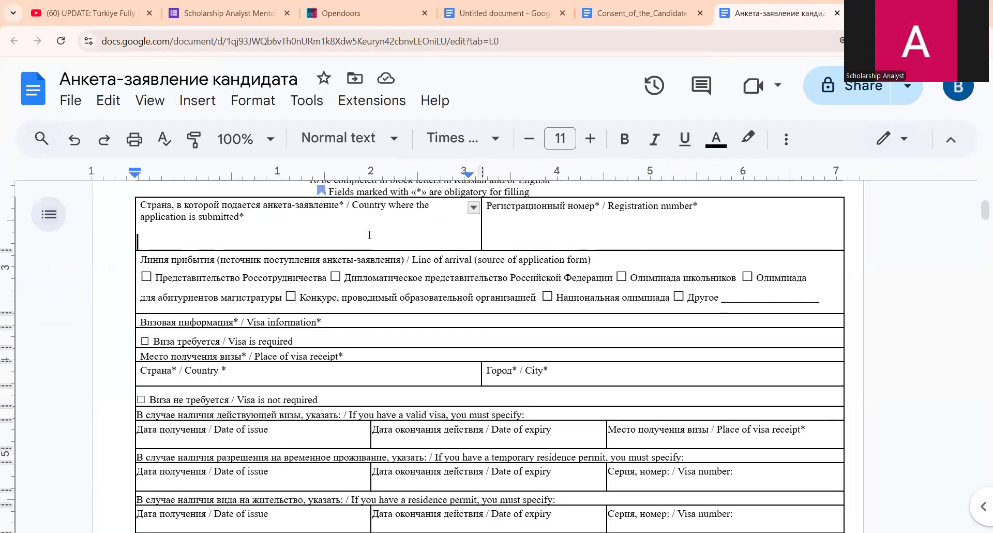
# - Enter 'Nigeria' as the country, fixing the typo, then move to the Registration number cell
pyautogui.click(354, 243)
pyautogui.write('N')
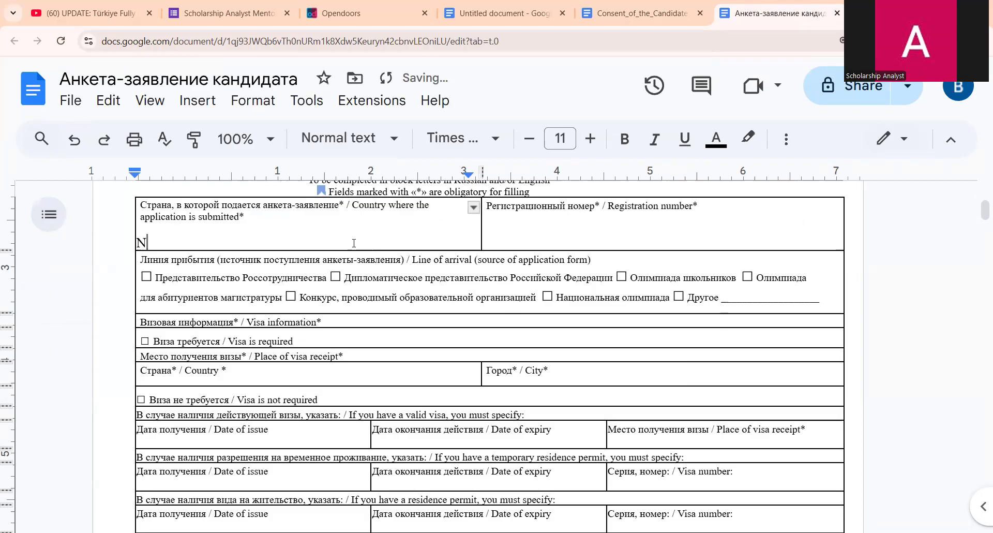
pyautogui.write('igerr')
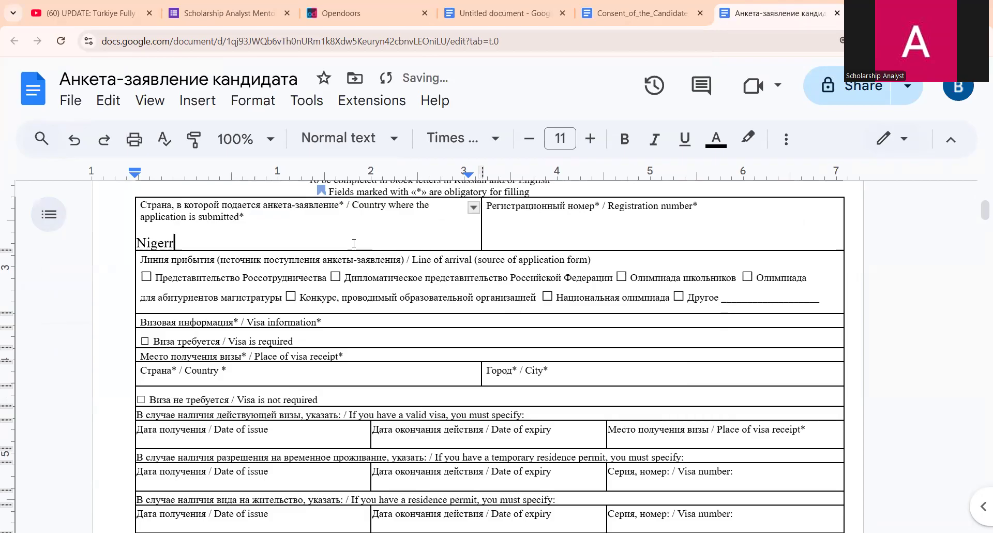
pyautogui.write('ia')
pyautogui.press('BackSpace')
pyautogui.press('BackSpace')
pyautogui.press('BackSpace')
pyautogui.write('ia')
pyautogui.click(592, 237)
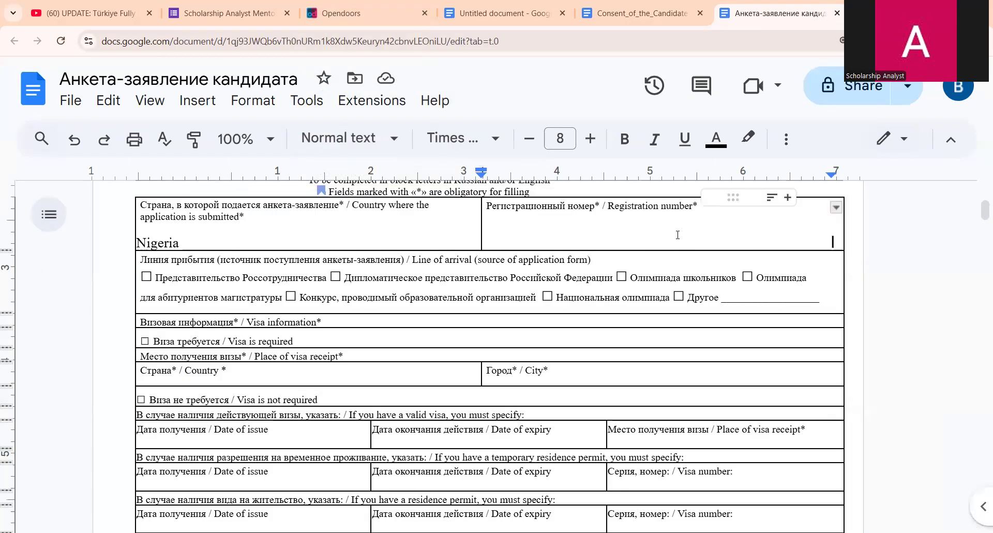
pyautogui.scroll(1, 677, 235)
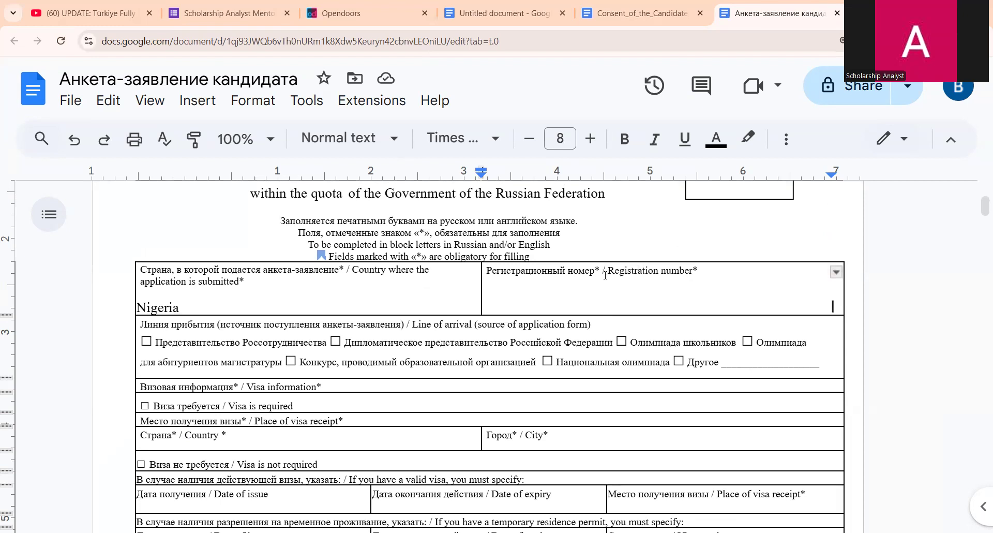
pyautogui.scroll(-1, 596, 291)
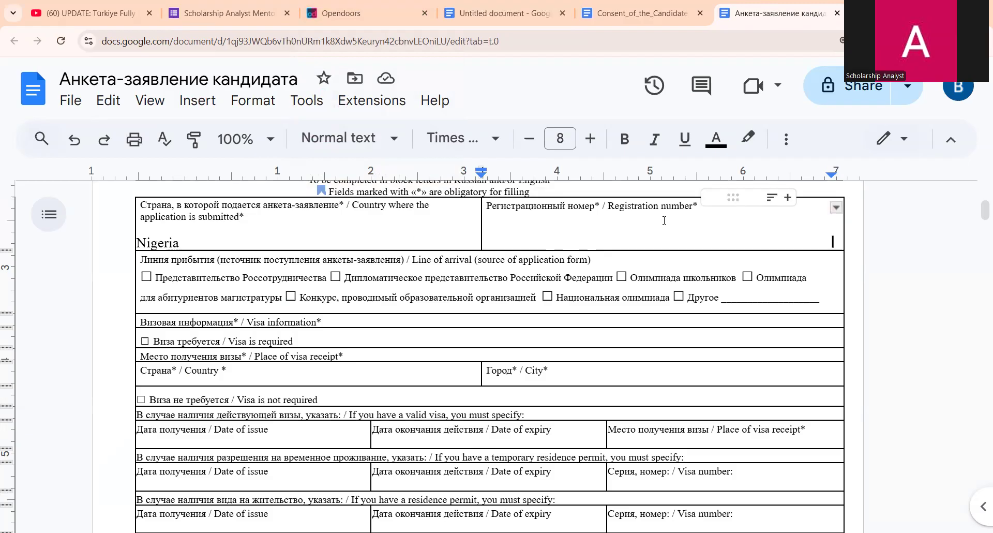
pyautogui.click(665, 220)
pyautogui.scroll(-3, 604, 268)
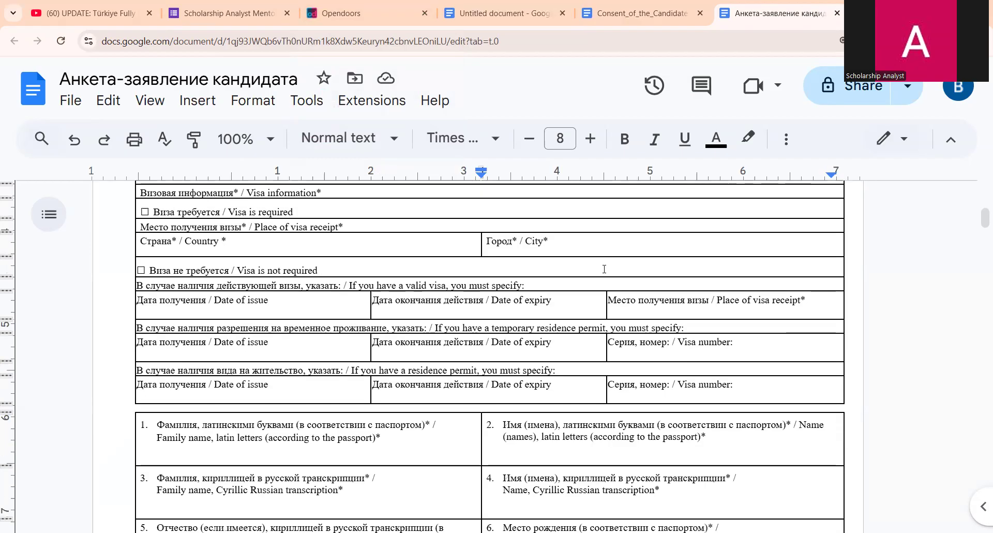
pyautogui.scroll(3, 578, 279)
pyautogui.moveTo(978, 208); pyautogui.dragTo(977, 212)
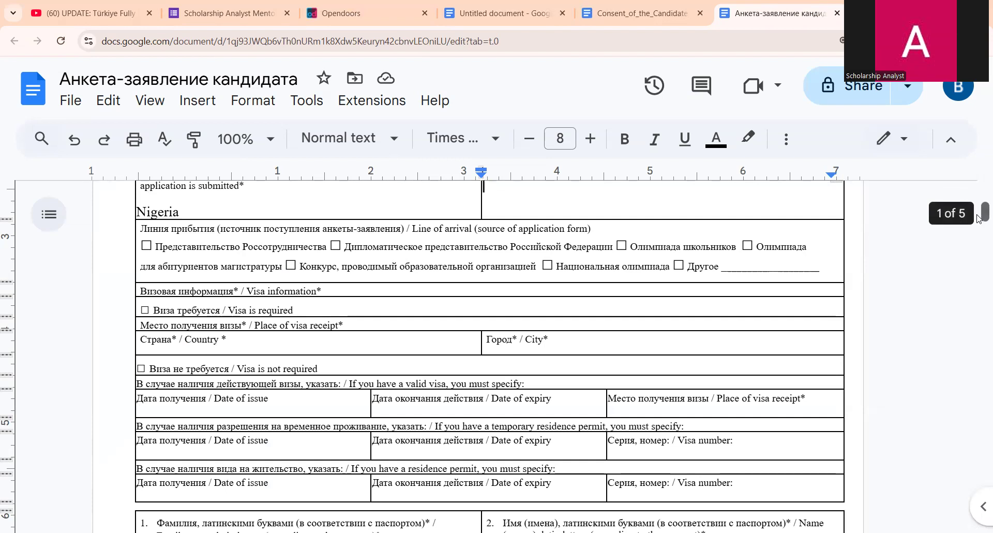
pyautogui.scroll(1, 979, 218)
pyautogui.scroll(-1, 978, 218)
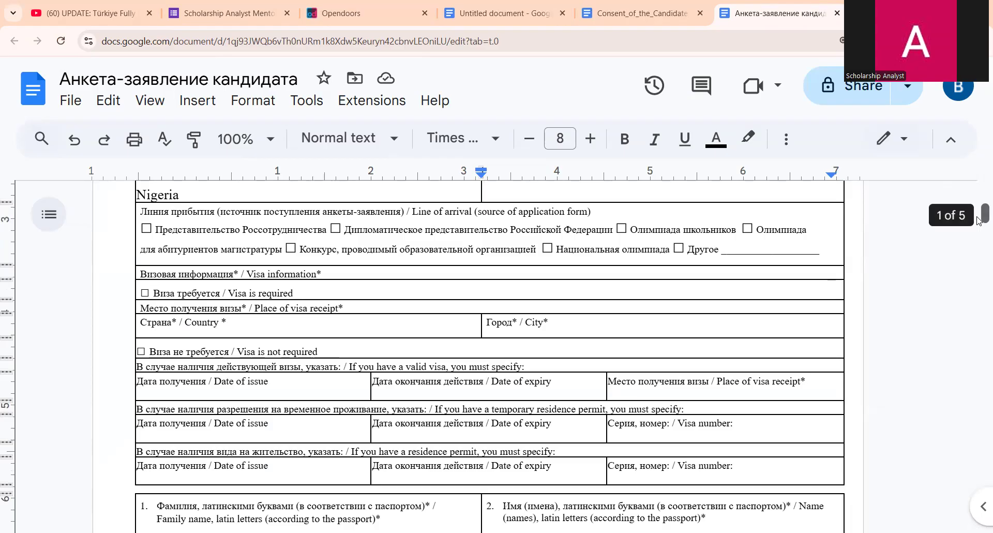
pyautogui.scroll(-1, 979, 221)
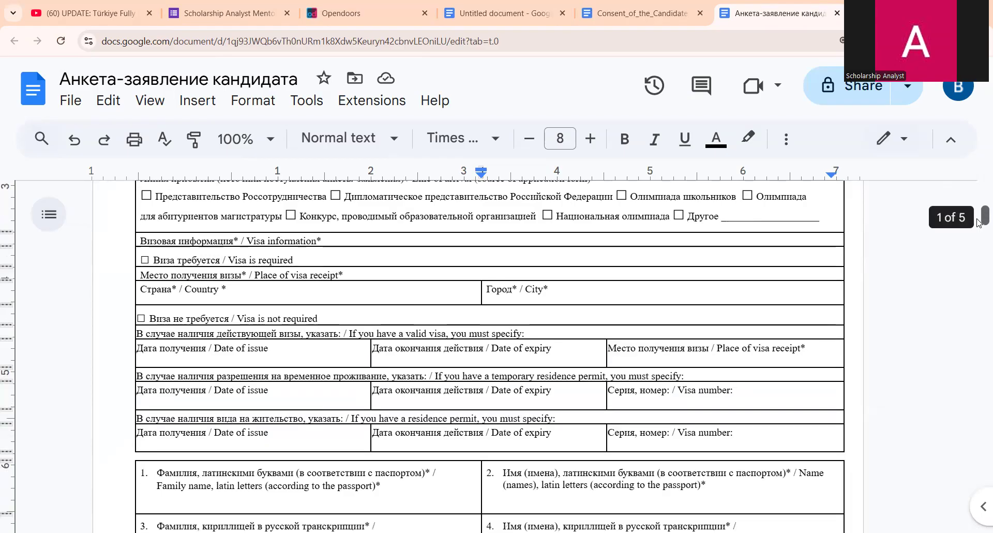
pyautogui.scroll(1, 979, 221)
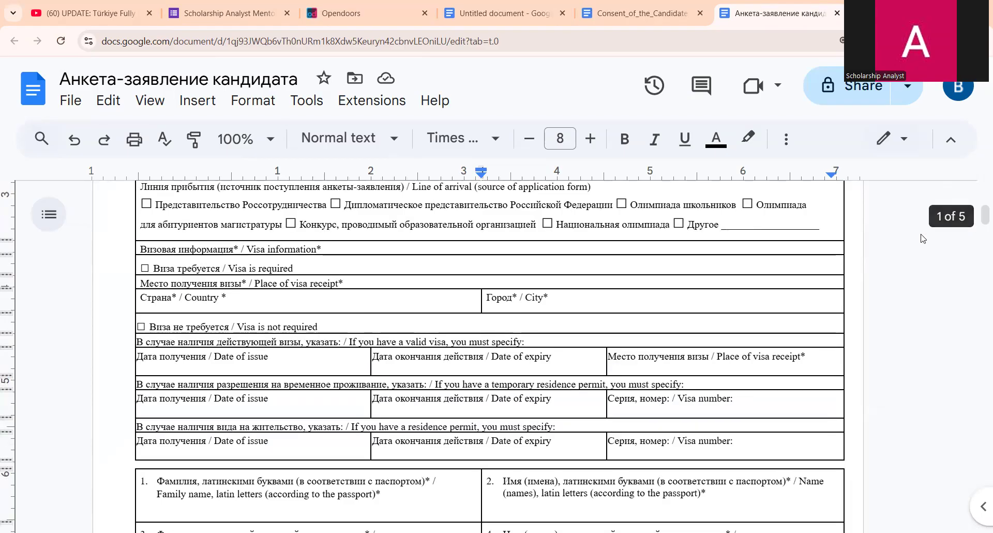
pyautogui.scroll(2, 766, 240)
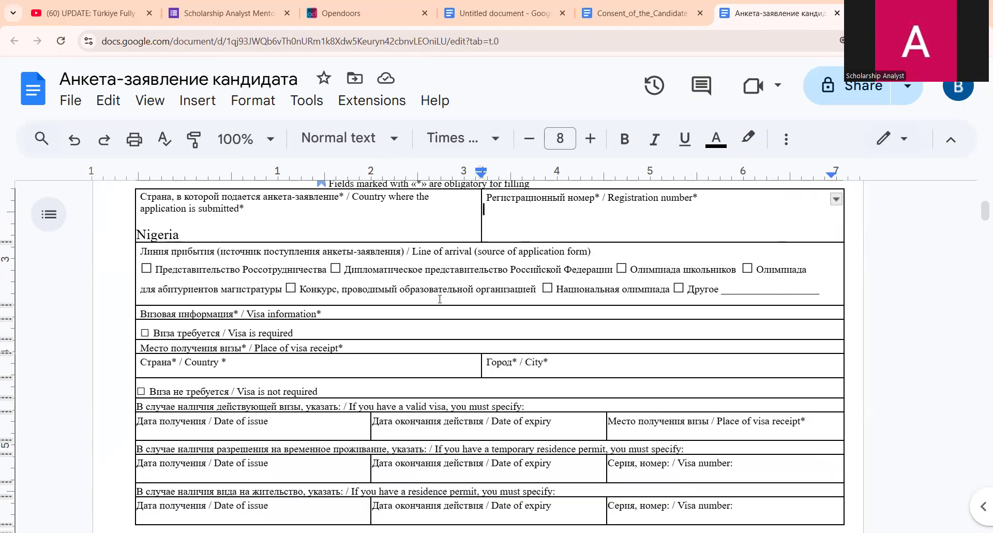
pyautogui.scroll(-2, 287, 247)
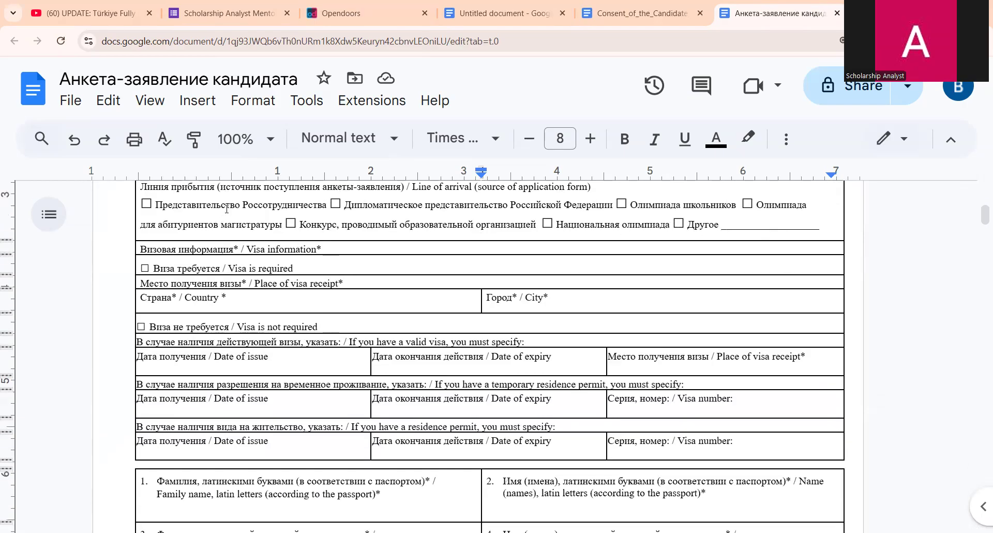
pyautogui.moveTo(168, 204); pyautogui.dragTo(250, 204)
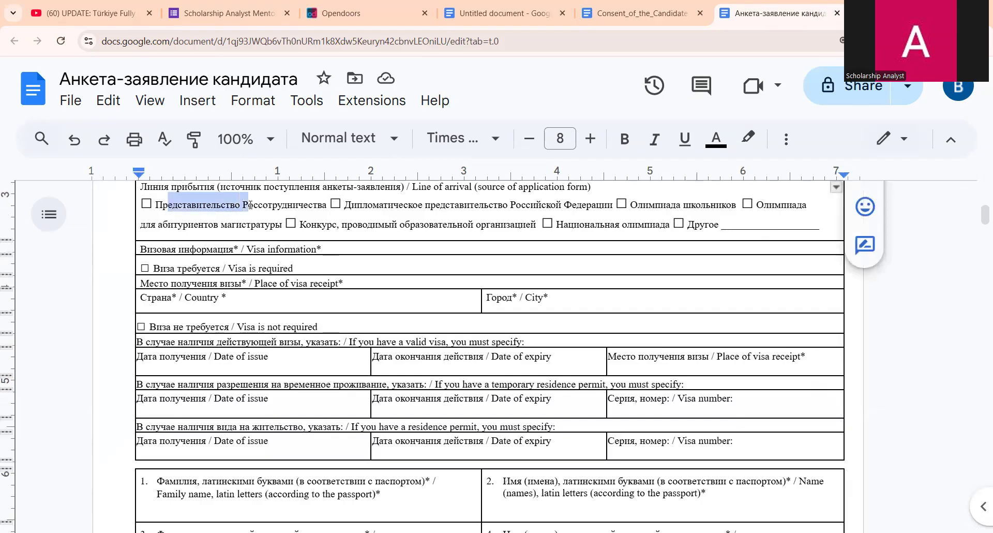
# - Make the empty ☐ checkbox before 'Visa is required' bold
pyautogui.rightClick(237, 214)
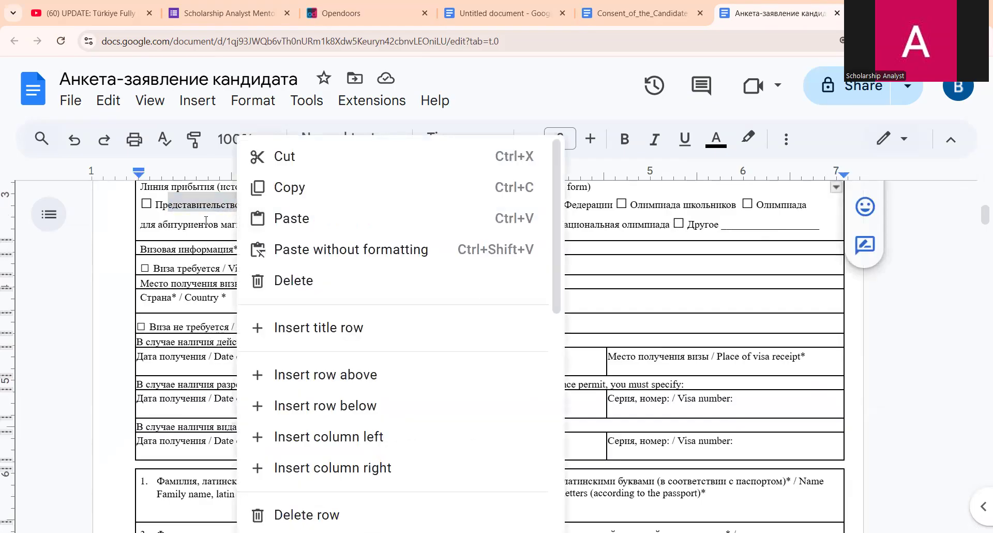
pyautogui.click(206, 220)
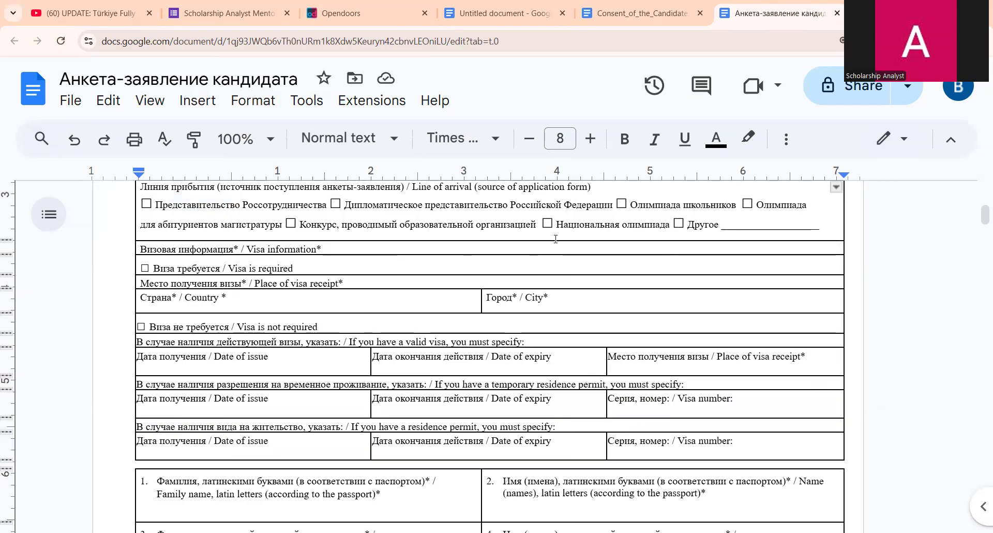
pyautogui.click(354, 251)
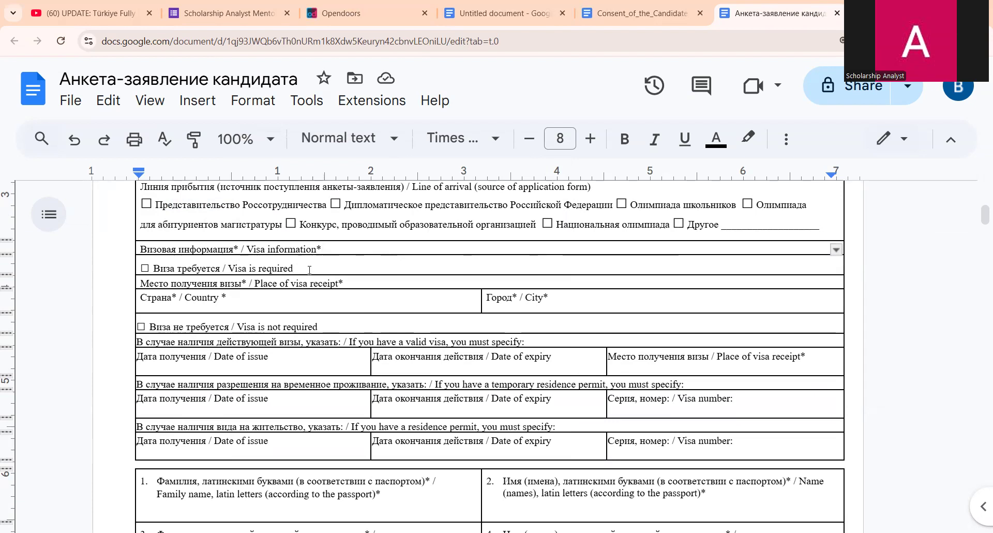
pyautogui.click(141, 268)
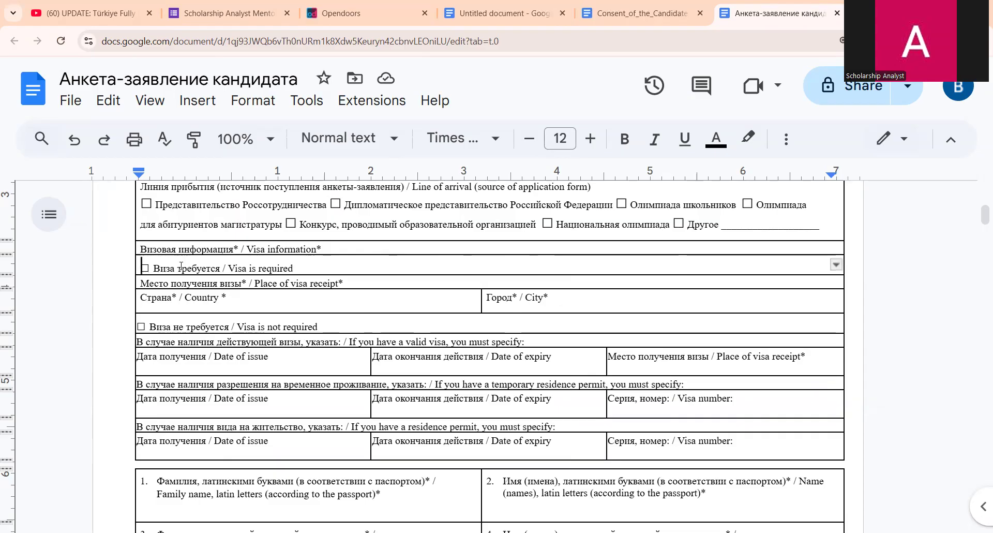
pyautogui.moveTo(153, 268); pyautogui.dragTo(140, 268)
pyautogui.hotkey('ctrl', 'b')
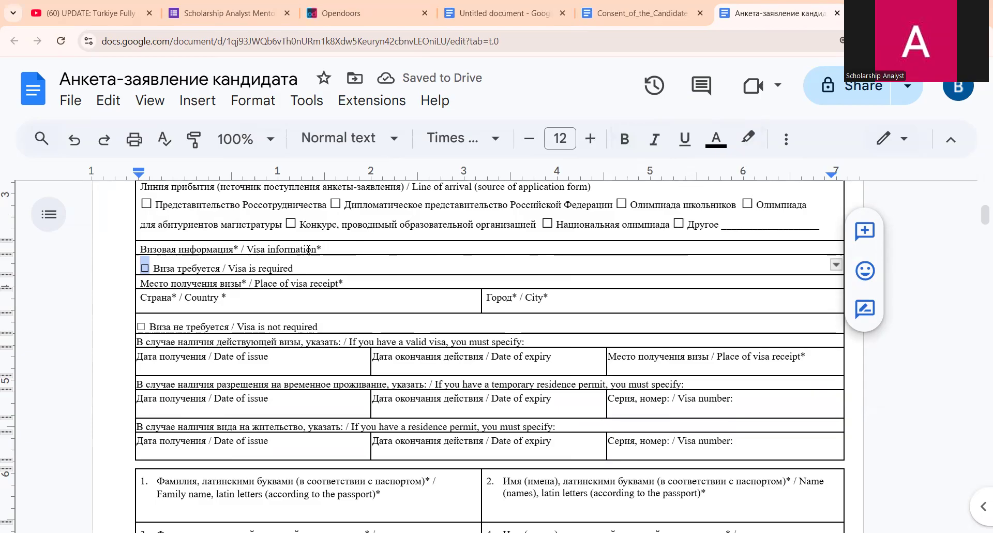
# - Insert the plus-sign emoji after 'Visa is required' using the colon emoji search
pyautogui.click(332, 262)
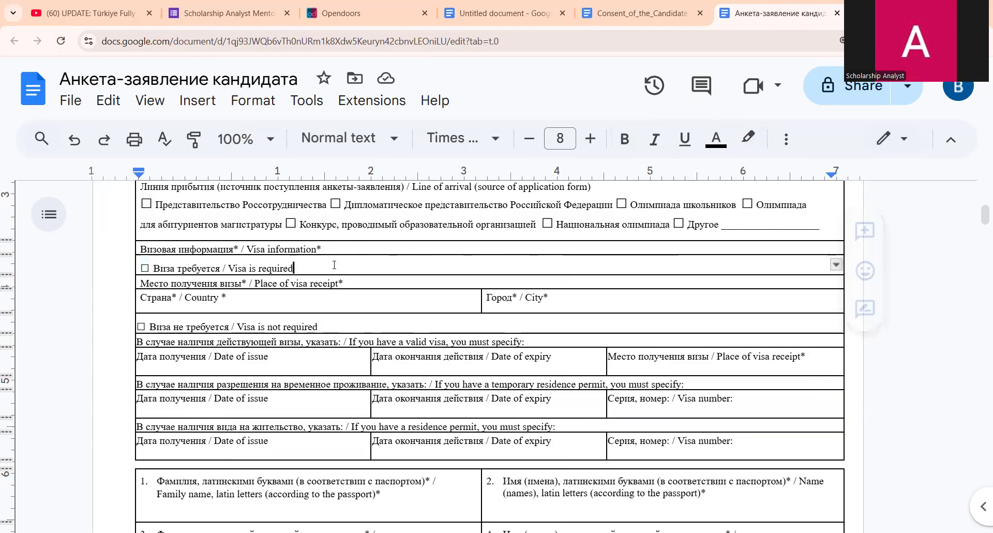
pyautogui.write(':')
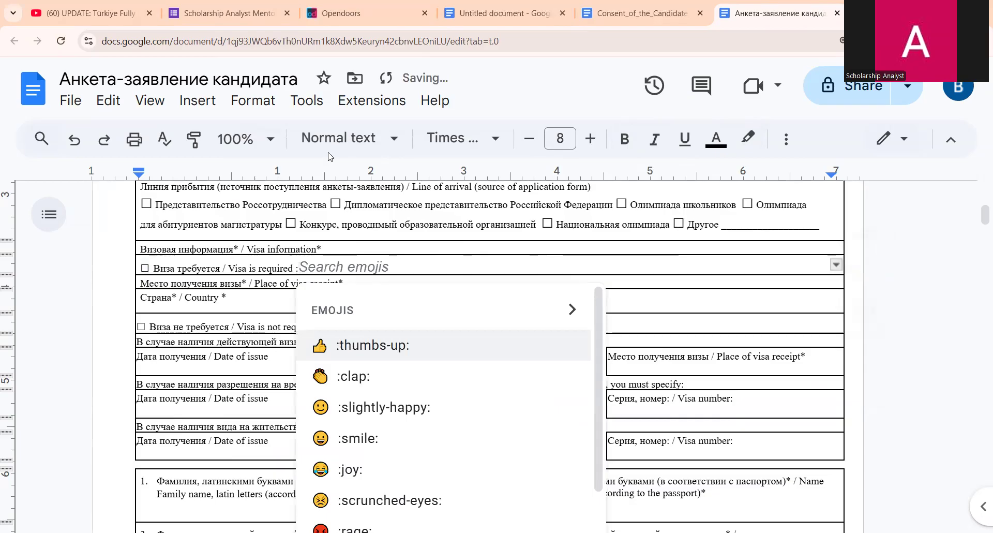
pyautogui.scroll(-1, 384, 458)
pyautogui.scroll(-4, 384, 458)
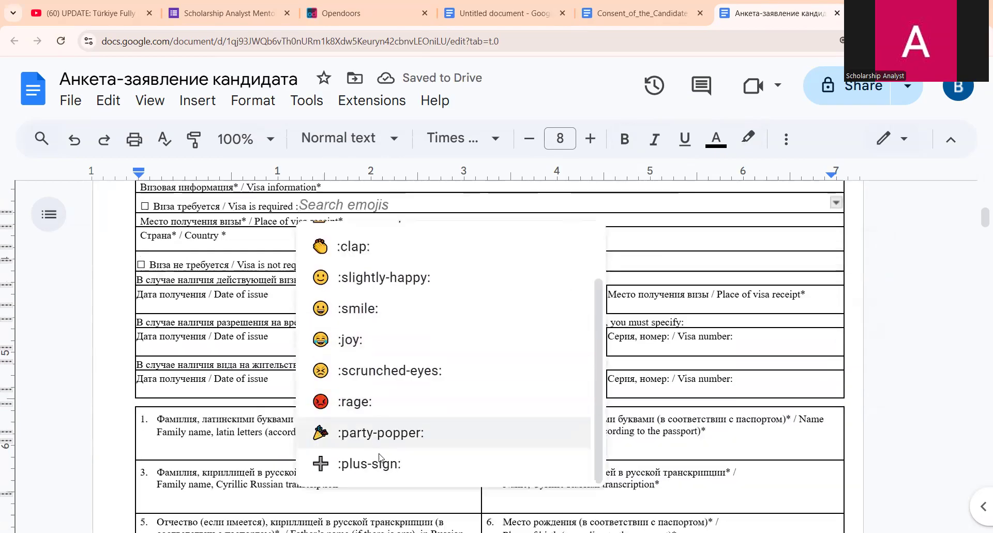
pyautogui.scroll(4, 277, 322)
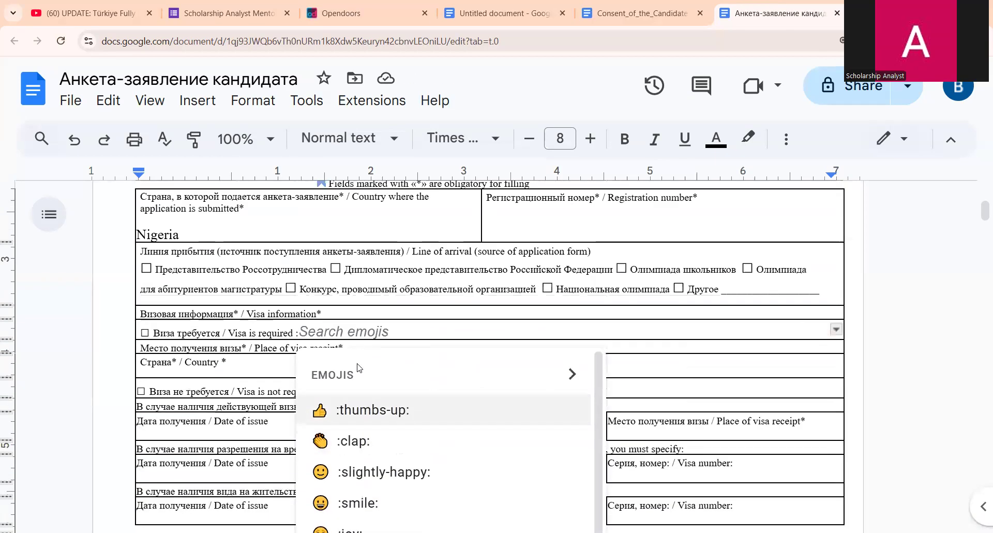
pyautogui.scroll(-1, 350, 402)
pyautogui.scroll(-1, 397, 386)
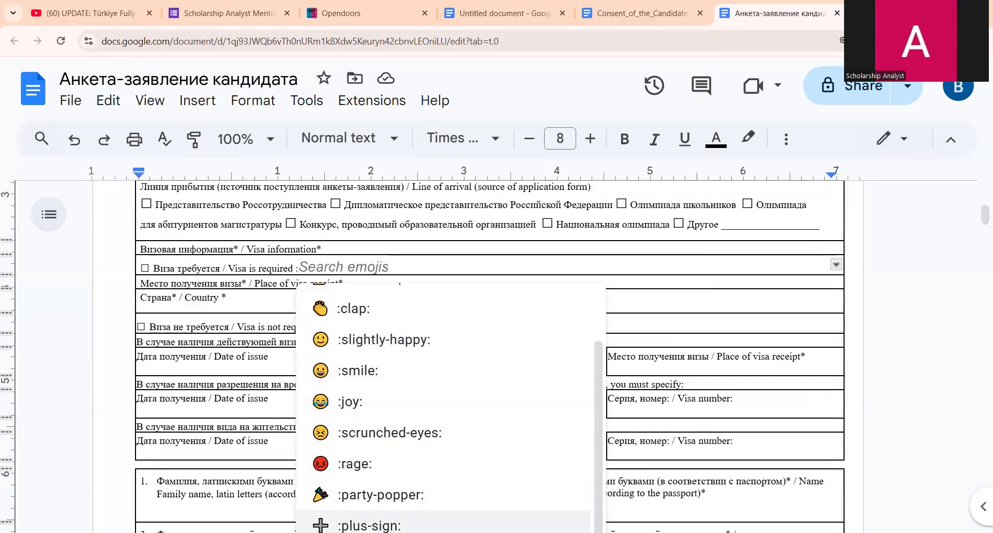
pyautogui.click(362, 525)
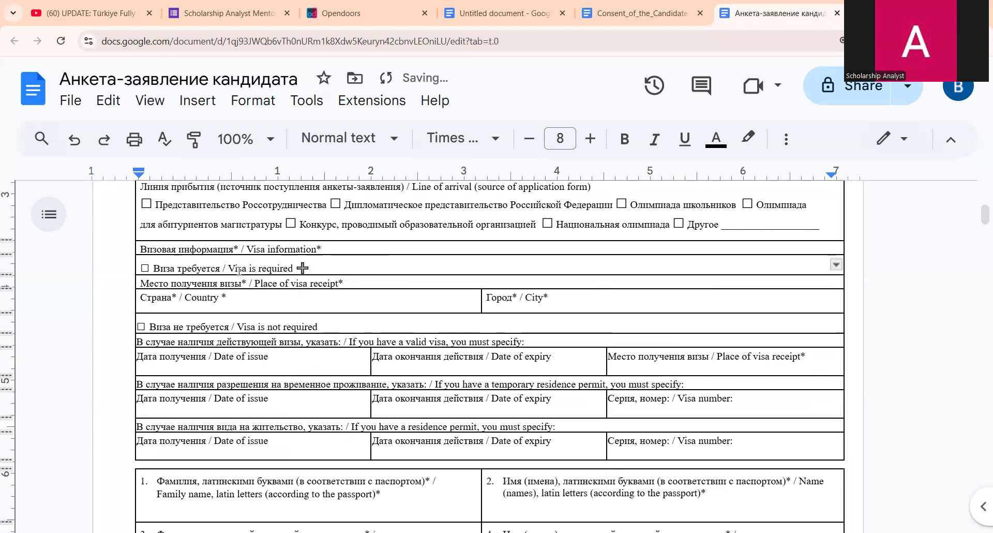
pyautogui.scroll(-1, 243, 270)
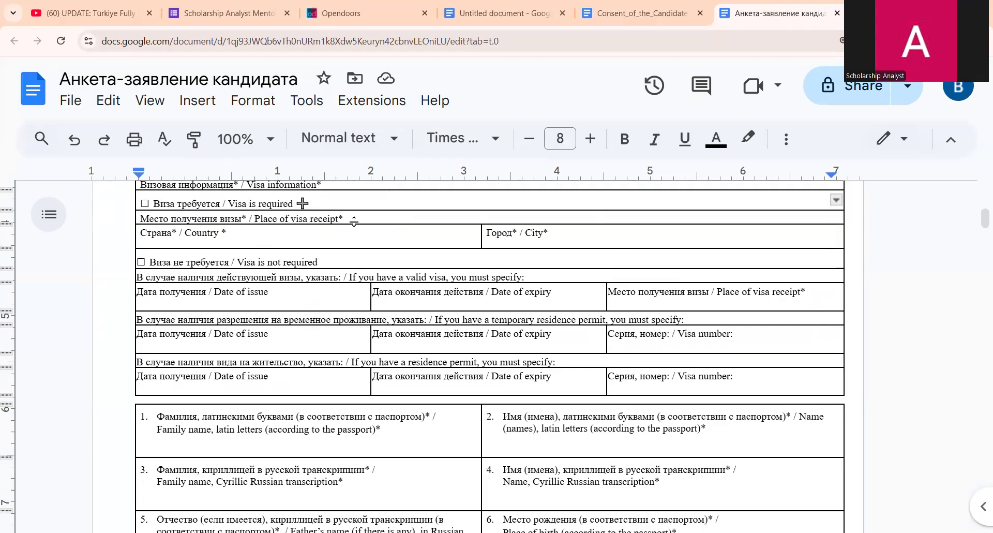
# - Enter Nigeria as the visa-receipt country and a bold Abuja as the city
pyautogui.click(323, 234)
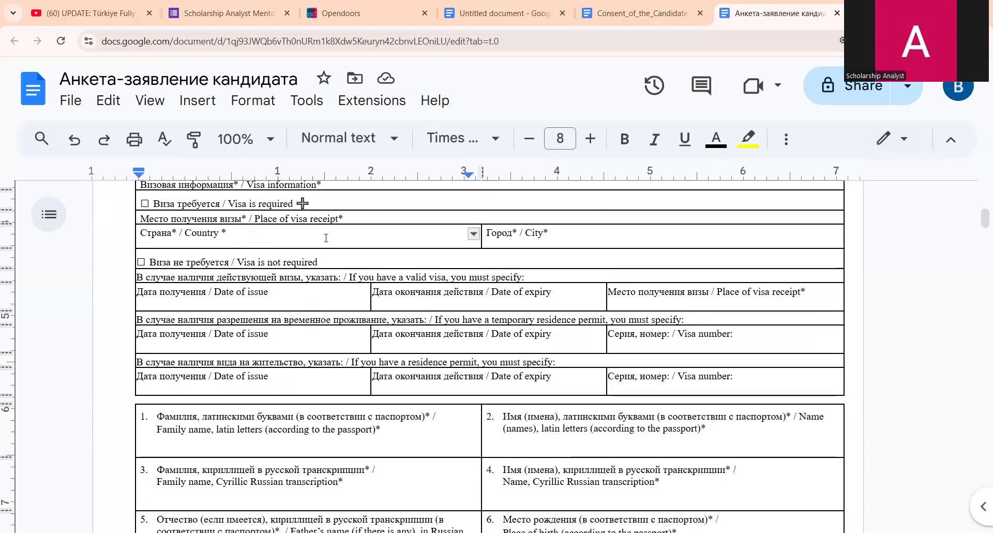
pyautogui.write('Niger')
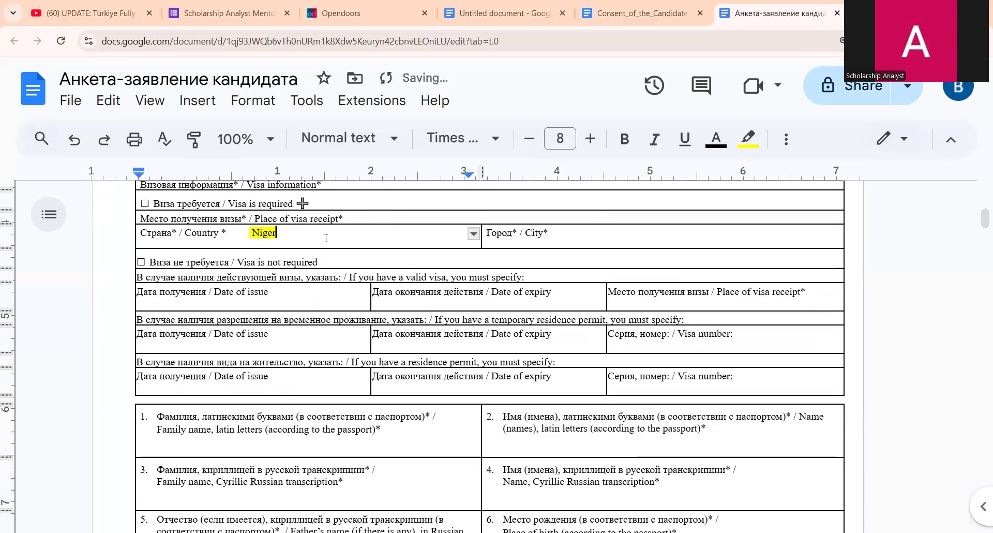
pyautogui.write('ia')
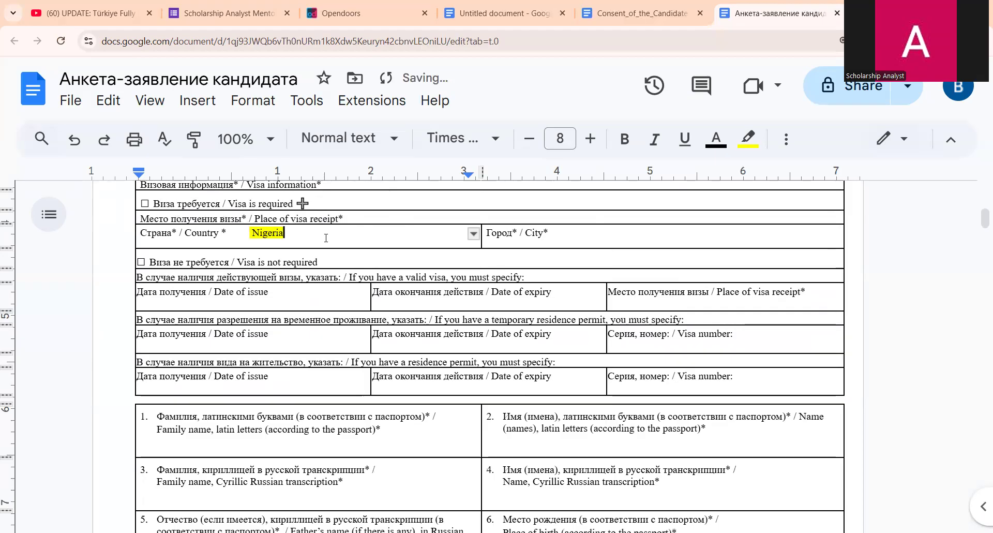
pyautogui.click(572, 232)
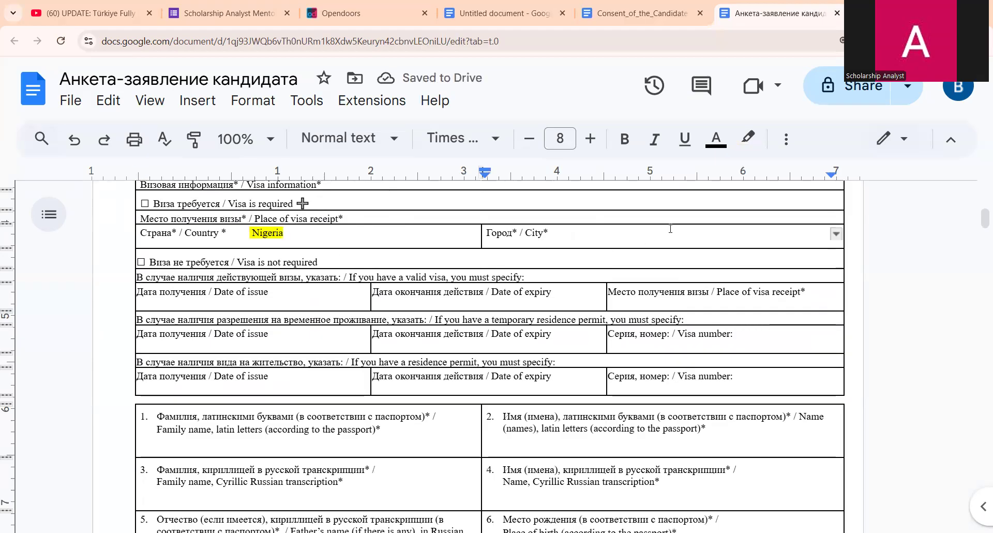
pyautogui.hotkey('ctrl', 'b')
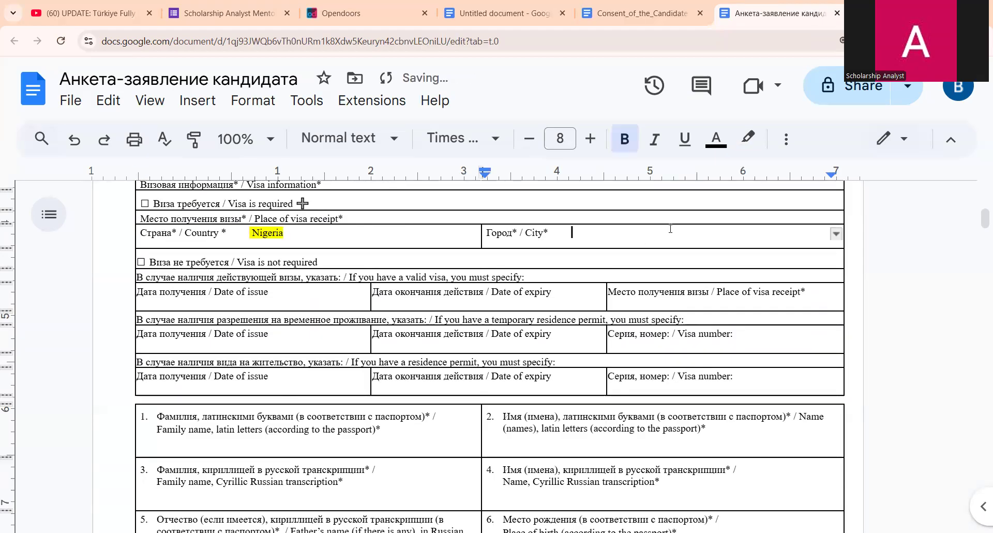
pyautogui.write('Abuja')
pyautogui.scroll(-1, 646, 269)
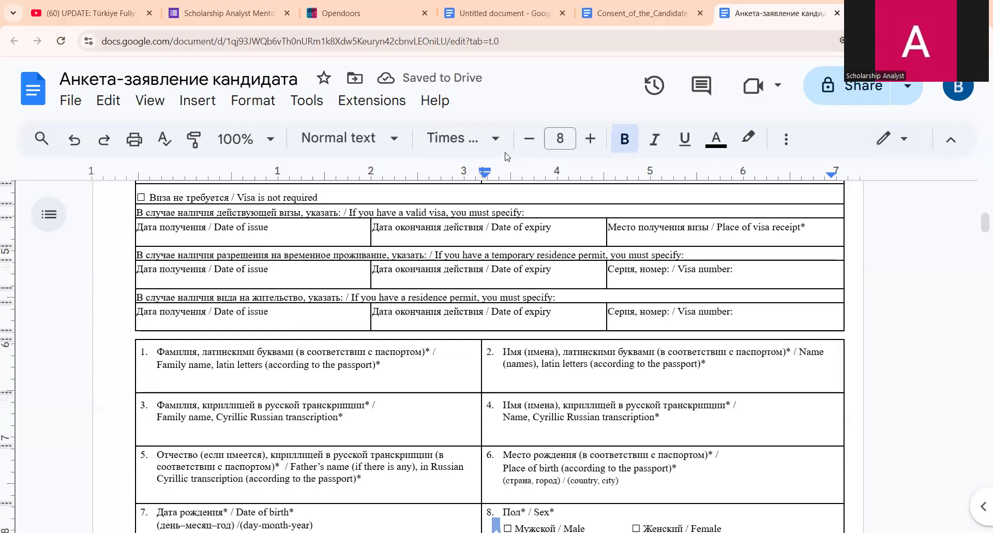
pyautogui.scroll(1, 277, 217)
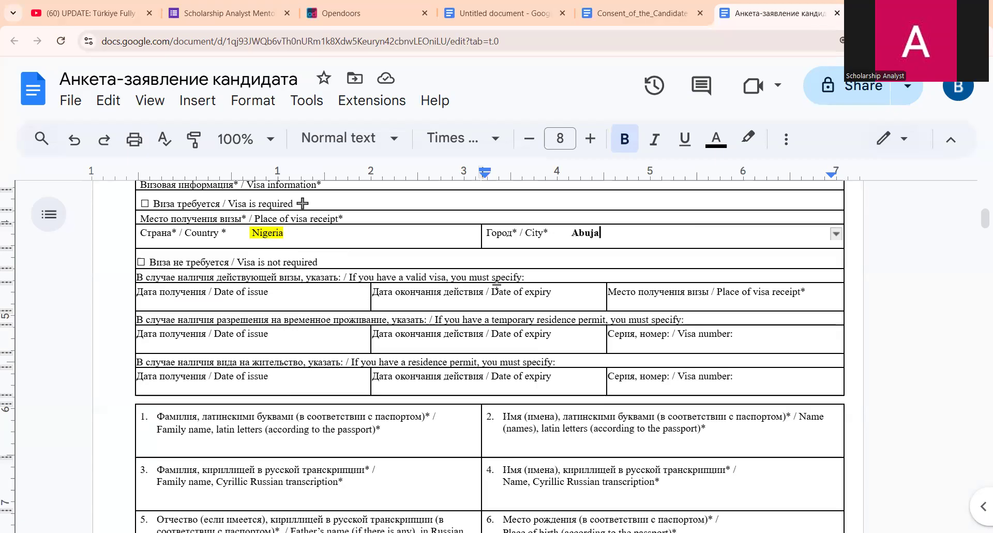
pyautogui.scroll(-1, 496, 284)
pyautogui.click(319, 238)
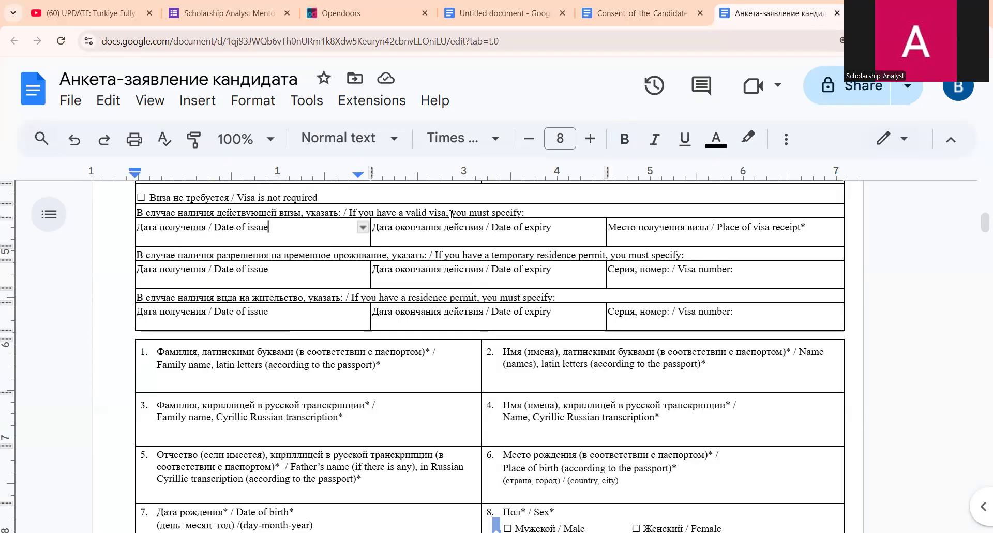
pyautogui.scroll(1, 478, 246)
pyautogui.scroll(1, 477, 245)
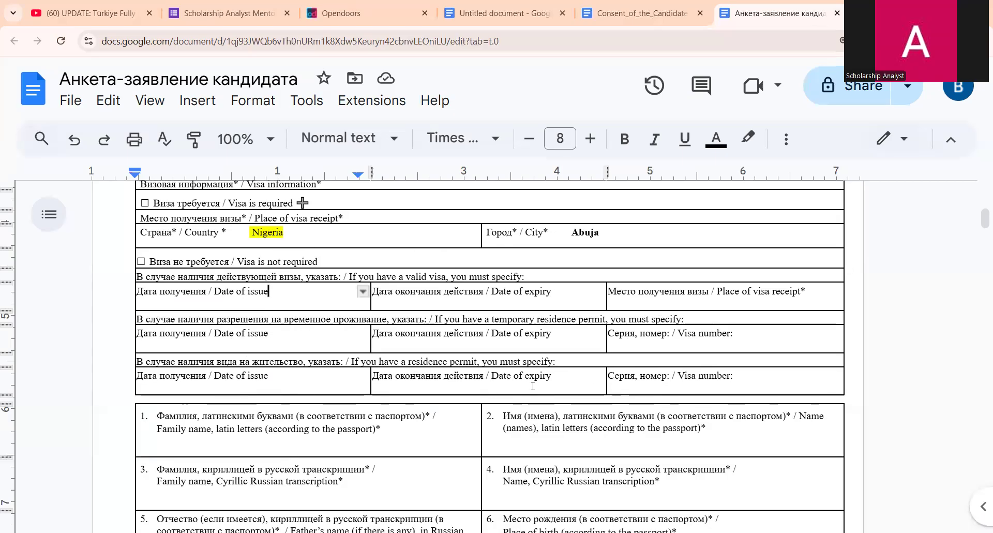
pyautogui.scroll(-3, 371, 266)
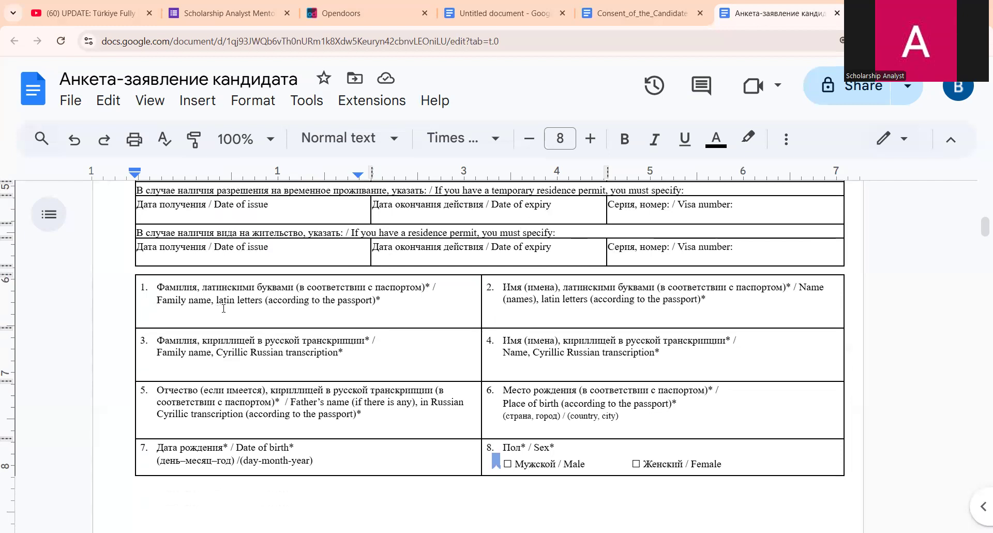
pyautogui.click(345, 320)
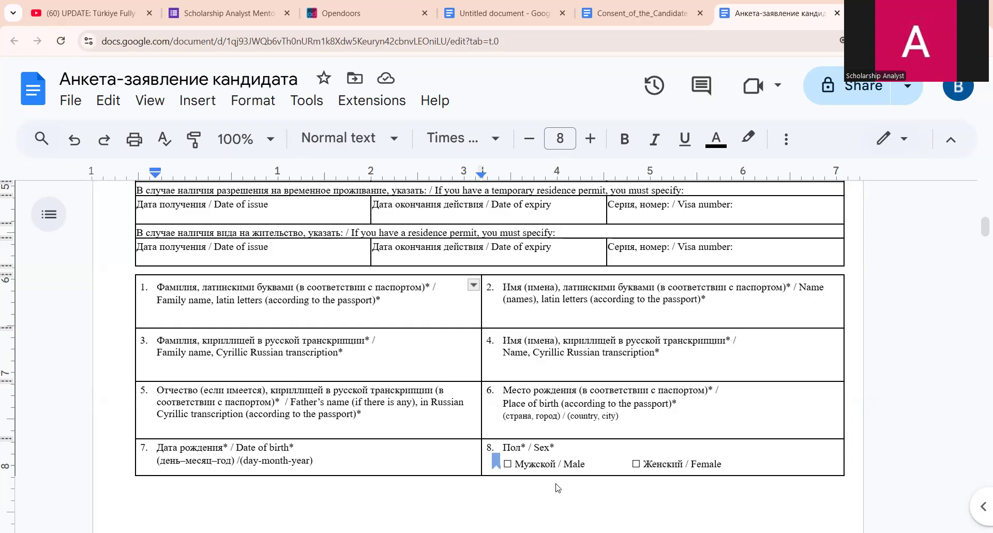
# - Paste the candidate's surname into the Latin family-name field and make it bold
pyautogui.click(338, 317)
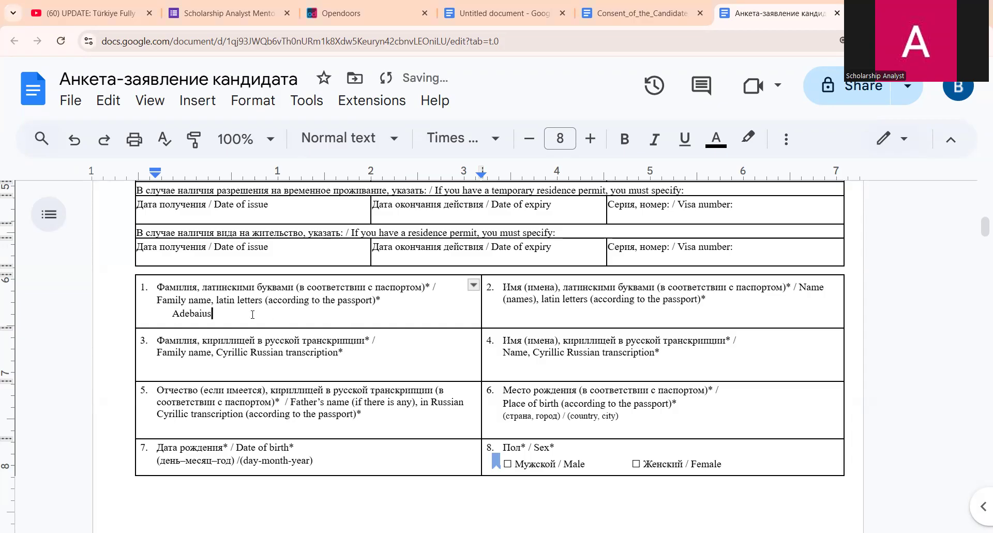
pyautogui.moveTo(243, 314); pyautogui.dragTo(170, 314)
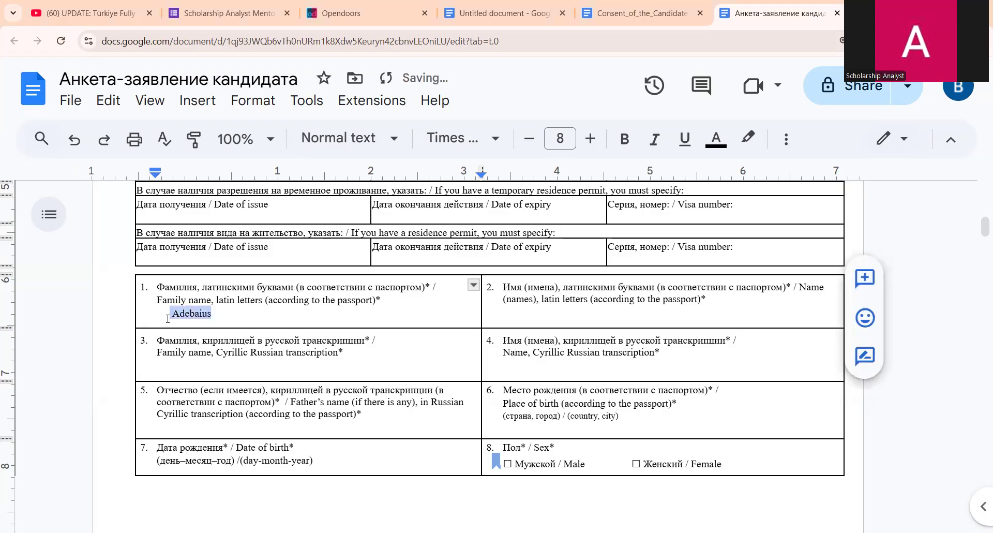
pyautogui.hotkey('ctrl', 'b')
pyautogui.press('Right')
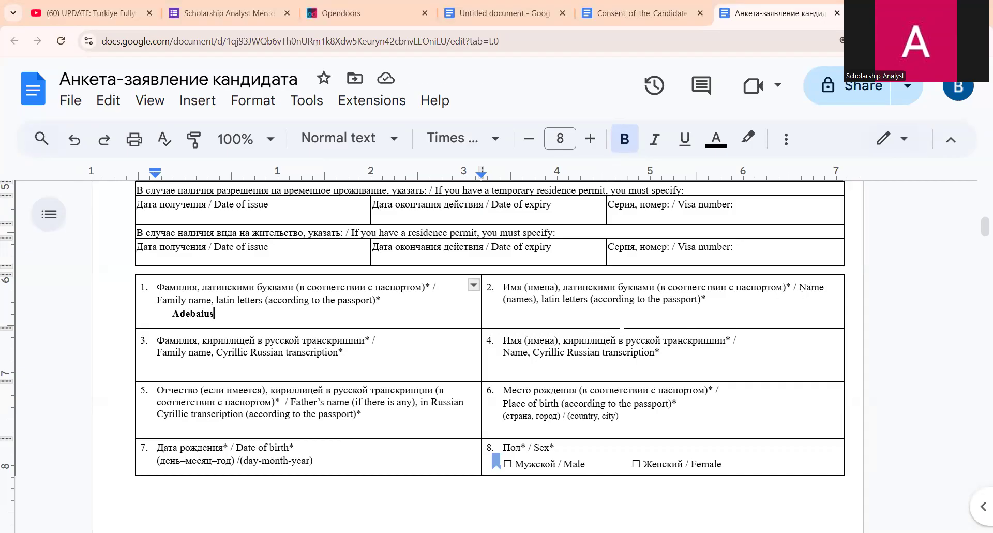
pyautogui.click(584, 312)
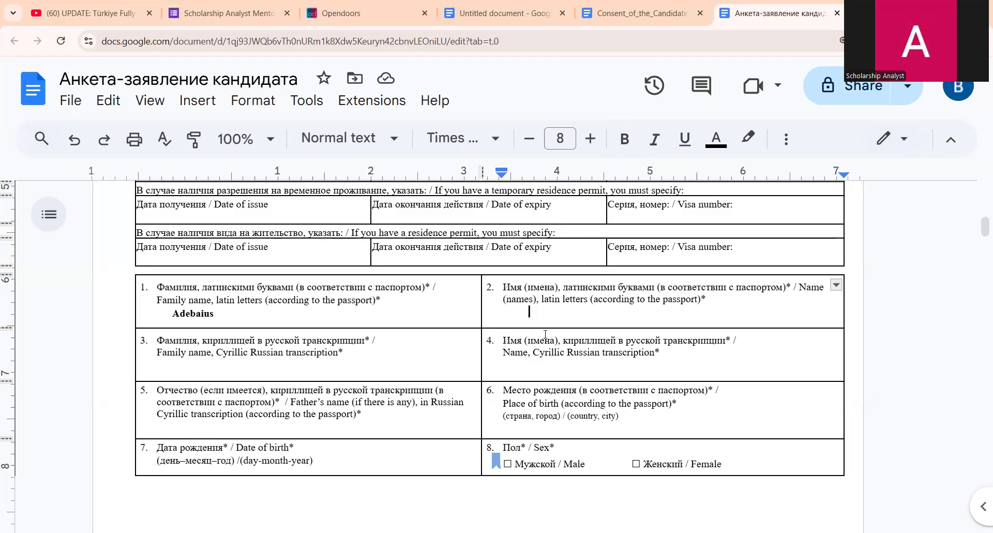
# - Type test letters 'fff' and 'dddddd' into the first-name and Cyrillic family-name fields, then undo
pyautogui.write('fff')
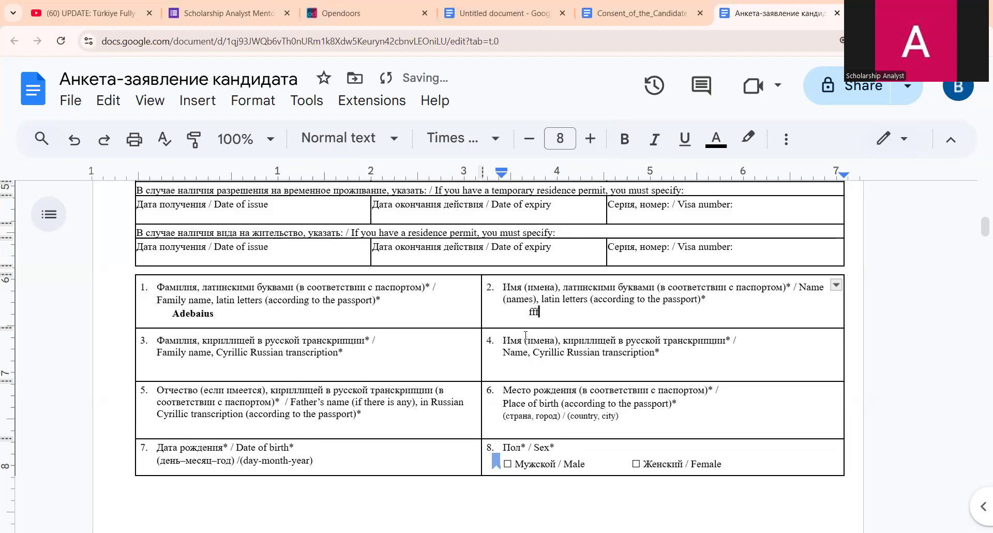
pyautogui.click(362, 370)
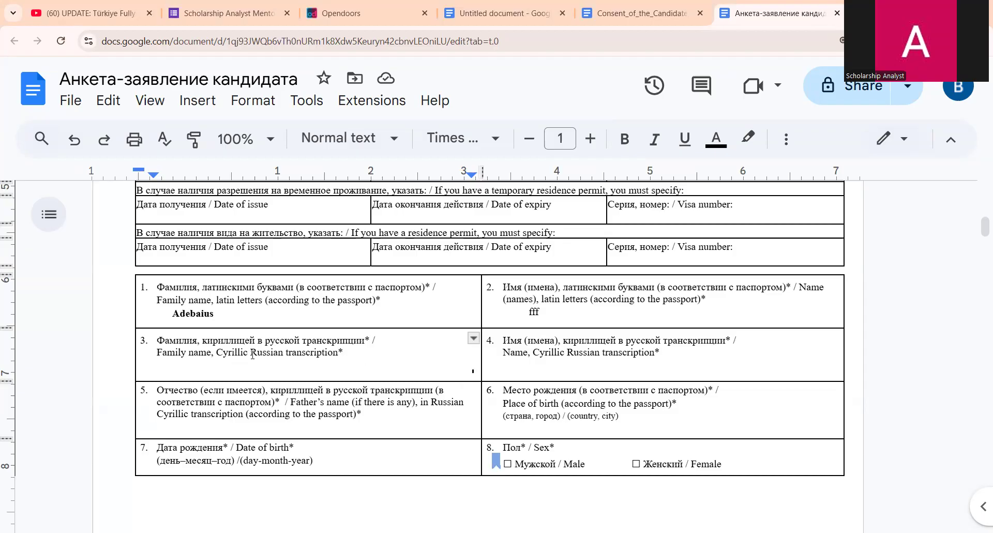
pyautogui.write('dddddd')
pyautogui.hotkey('ctrl', 'z')
# - Undo the tiny characters and surname bolding, then enlarge the Cyrillic family-name text
pyautogui.click(308, 370)
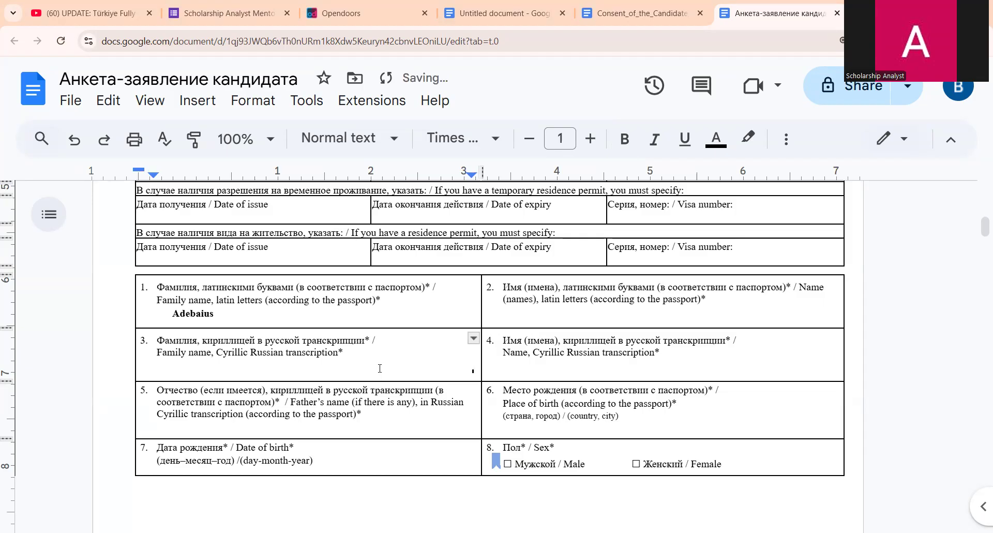
pyautogui.hotkey('ctrl', 'z')
pyautogui.hotkey('ctrl', 'z')
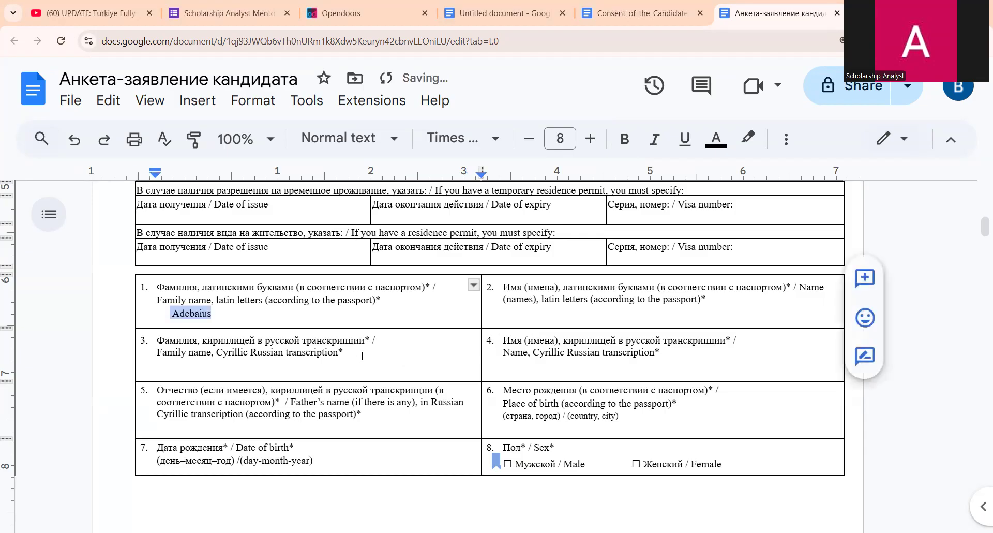
pyautogui.doubleClick(362, 356)
pyautogui.click(598, 140)
pyautogui.click(598, 141)
pyautogui.click(596, 142)
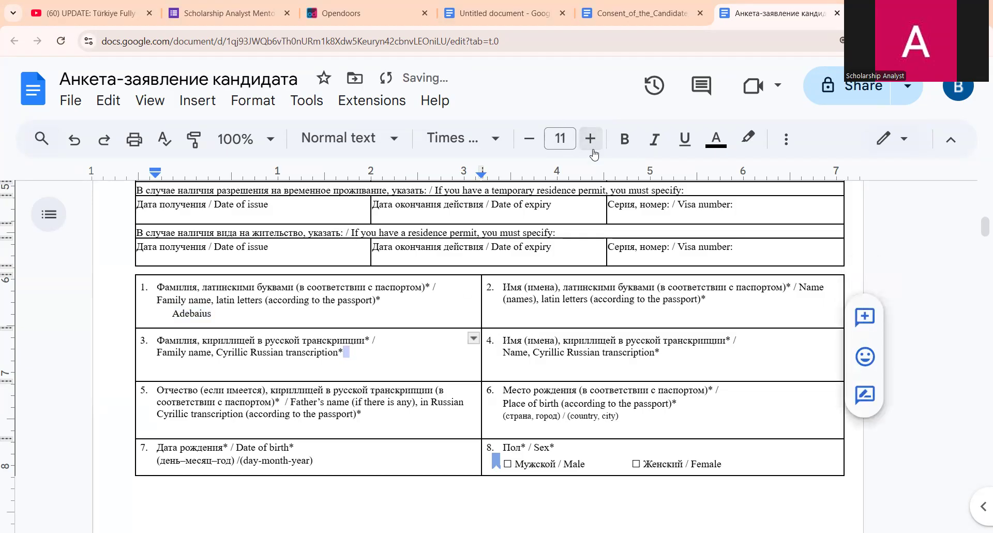
pyautogui.click(591, 139)
pyautogui.click(591, 140)
pyautogui.click(591, 140)
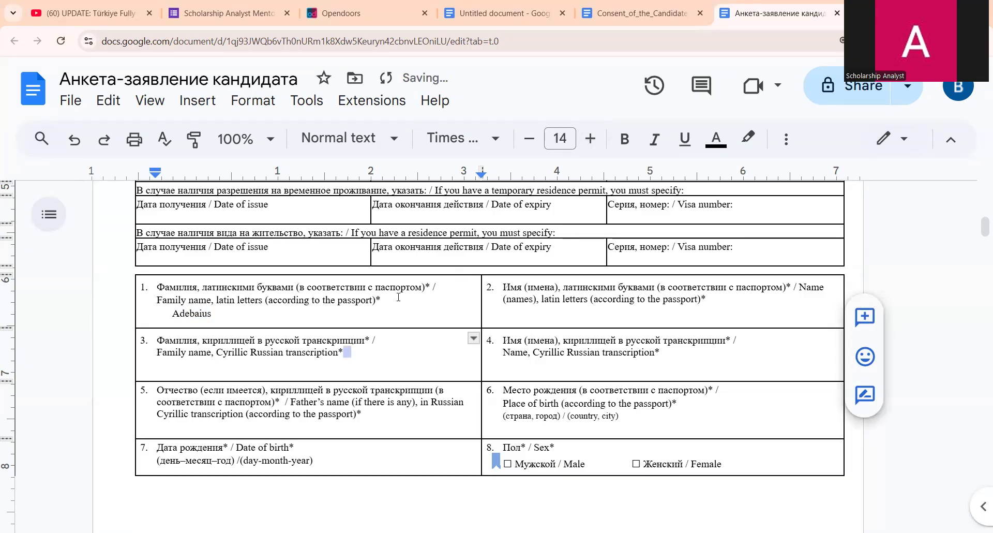
# - Remove the accidental Chrome bookmark and raise the Cyrillic family-name font size to 13
pyautogui.click(364, 363)
pyautogui.hotkey('ctrl', 'd')
pyautogui.write('d')
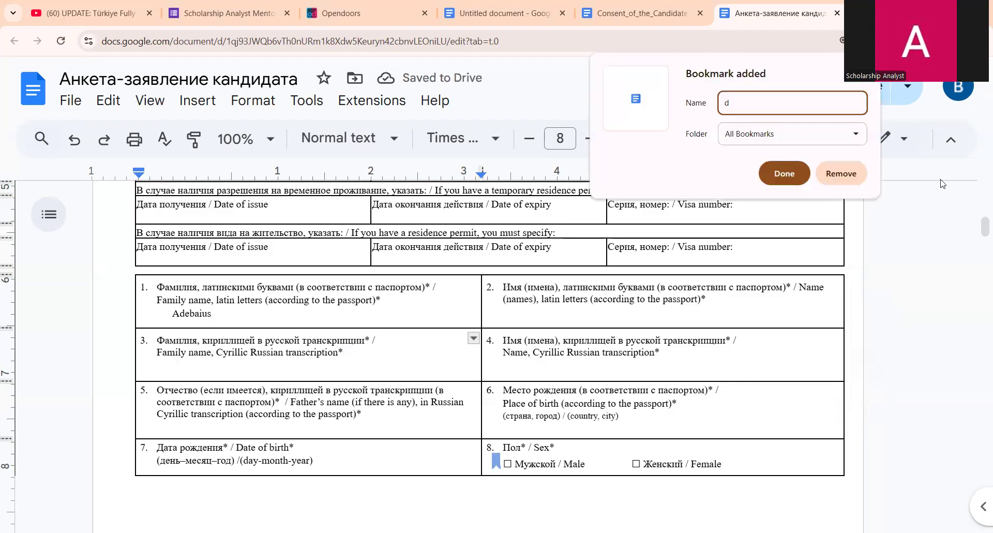
pyautogui.click(841, 173)
pyautogui.click(597, 145)
pyautogui.click(598, 145)
pyautogui.click(598, 145)
pyautogui.click(597, 145)
pyautogui.click(598, 146)
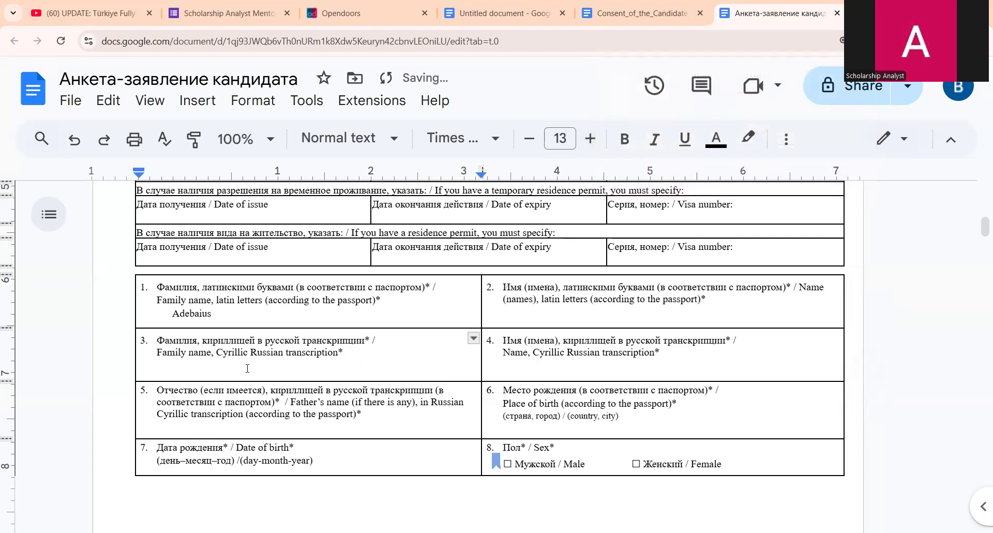
# - Type placeholder 'fefef' and 'sff' in the Cyrillic family-name and first-name cells
pyautogui.write('fefef')
pyautogui.click(624, 364)
pyautogui.write('sff')
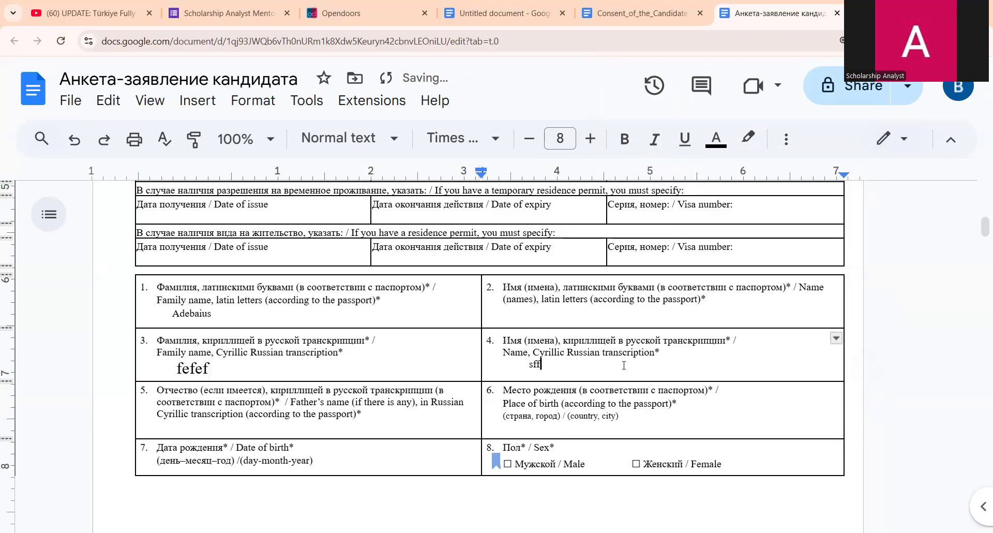
pyautogui.scroll(-1, 405, 348)
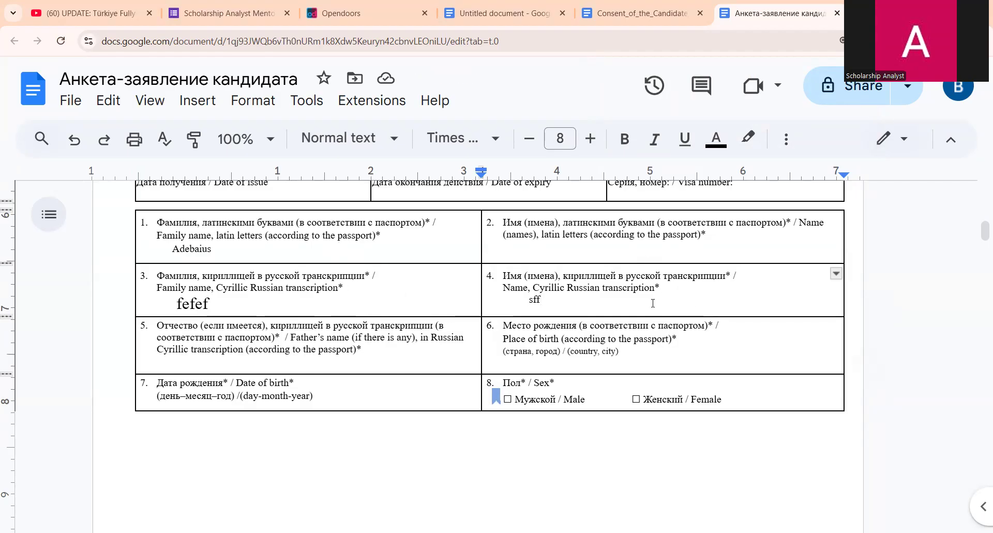
pyautogui.scroll(-3, 419, 356)
pyautogui.scroll(2, 418, 348)
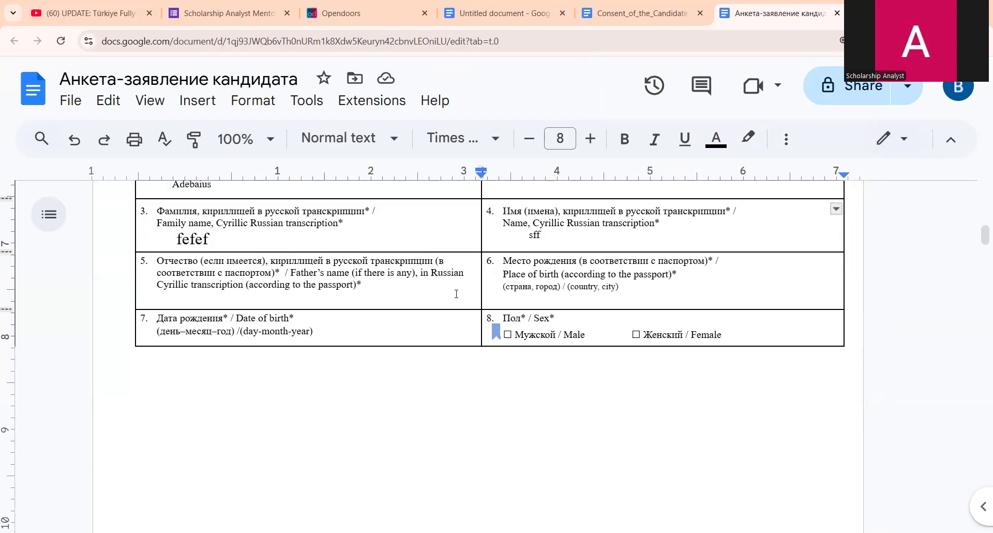
pyautogui.click(400, 289)
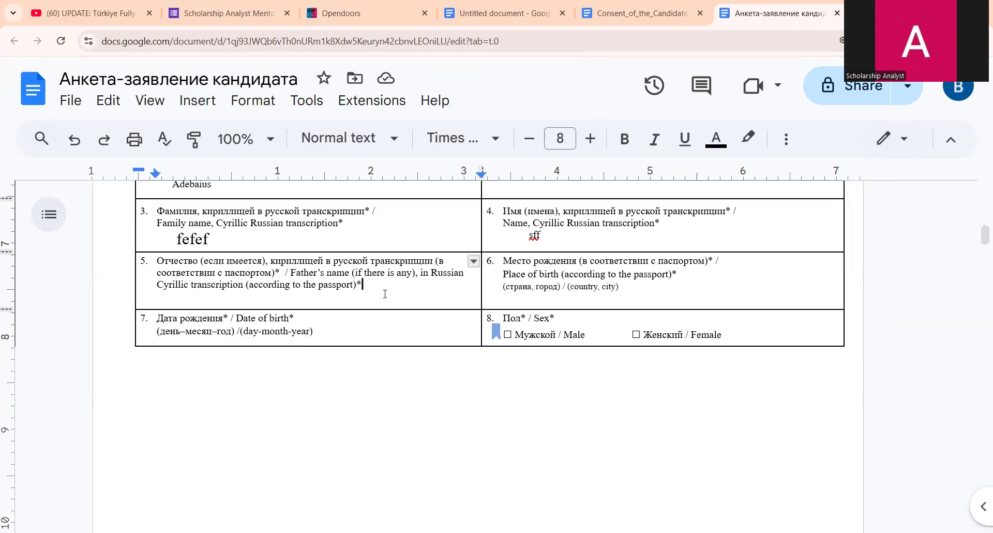
pyautogui.click(648, 297)
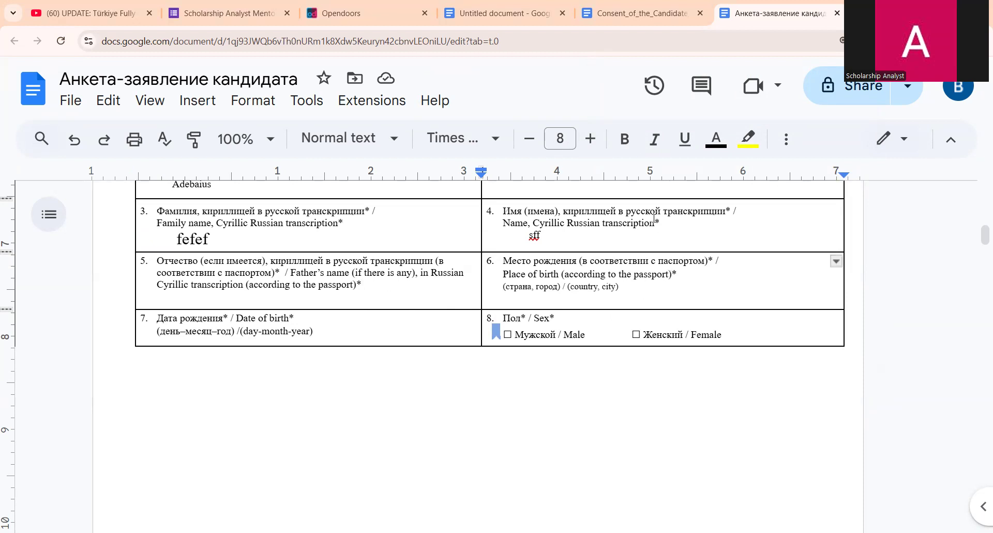
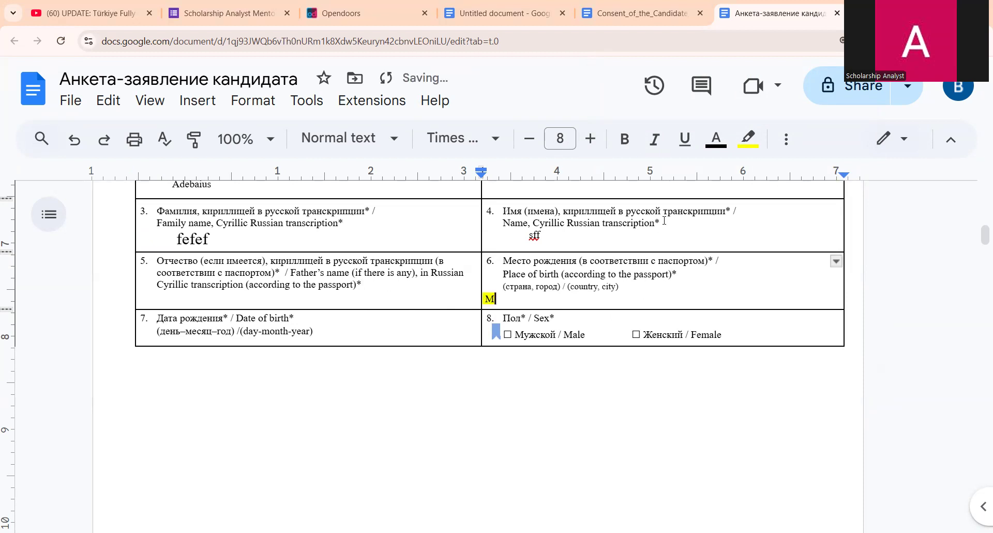
pyautogui.click(369, 335)
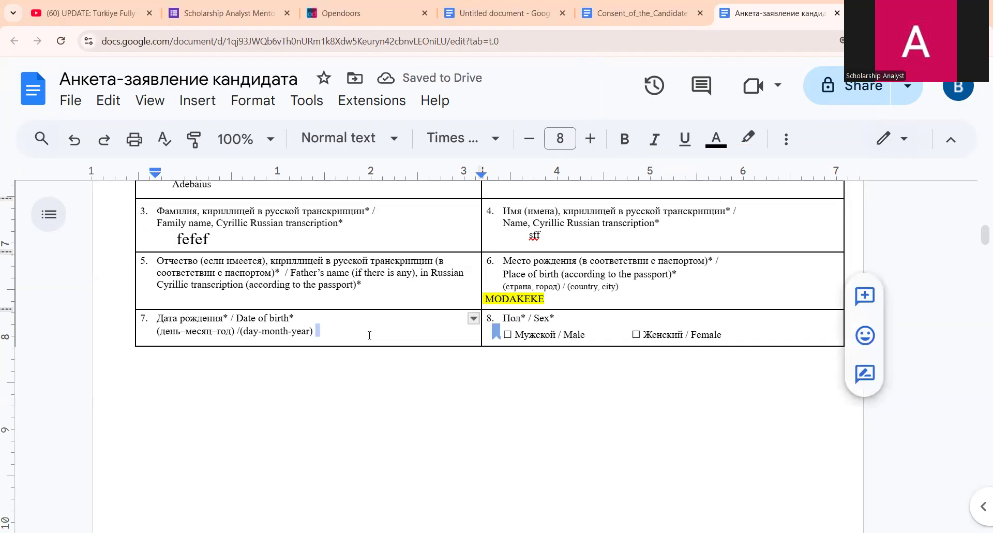
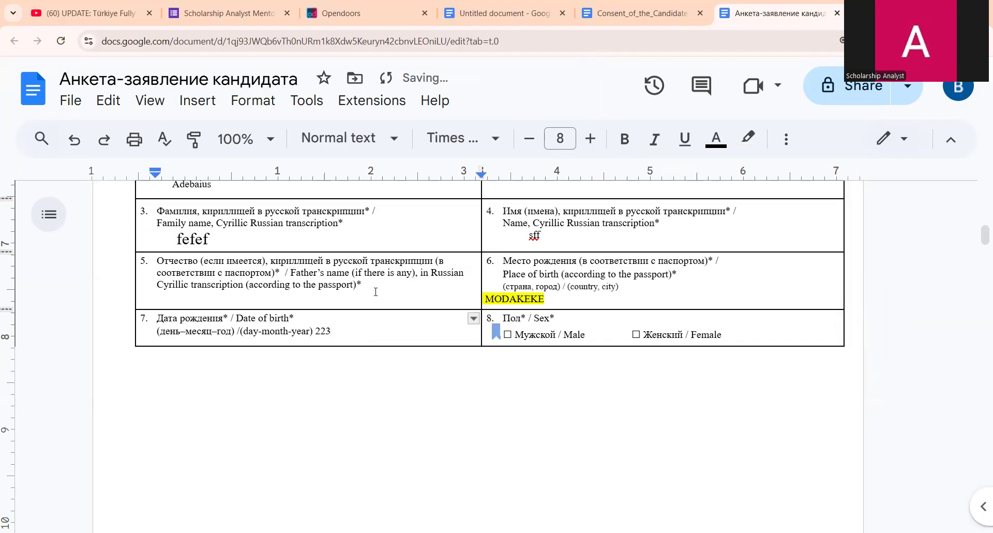
pyautogui.press('BackSpace')
pyautogui.press('BackSpace')
pyautogui.press('BackSpace')
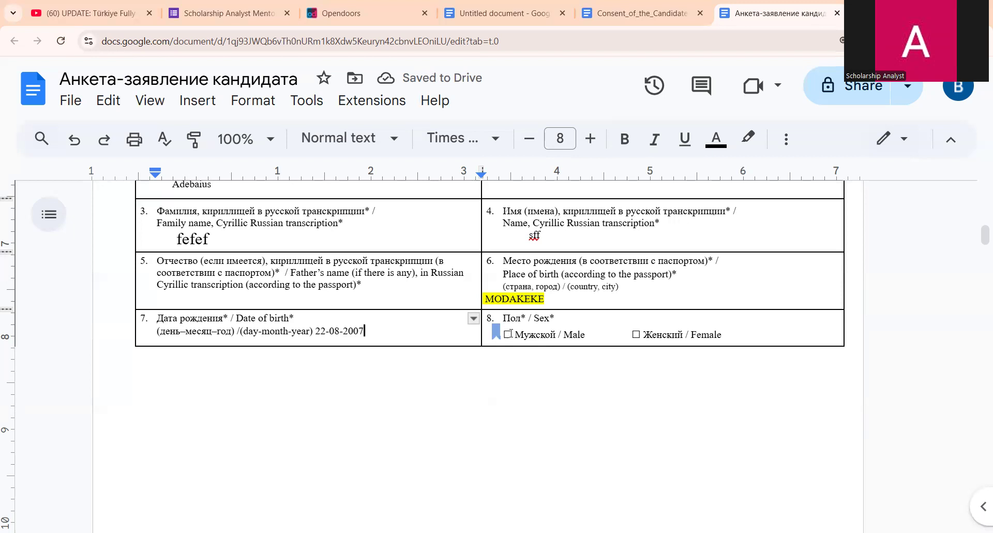
pyautogui.click(510, 333)
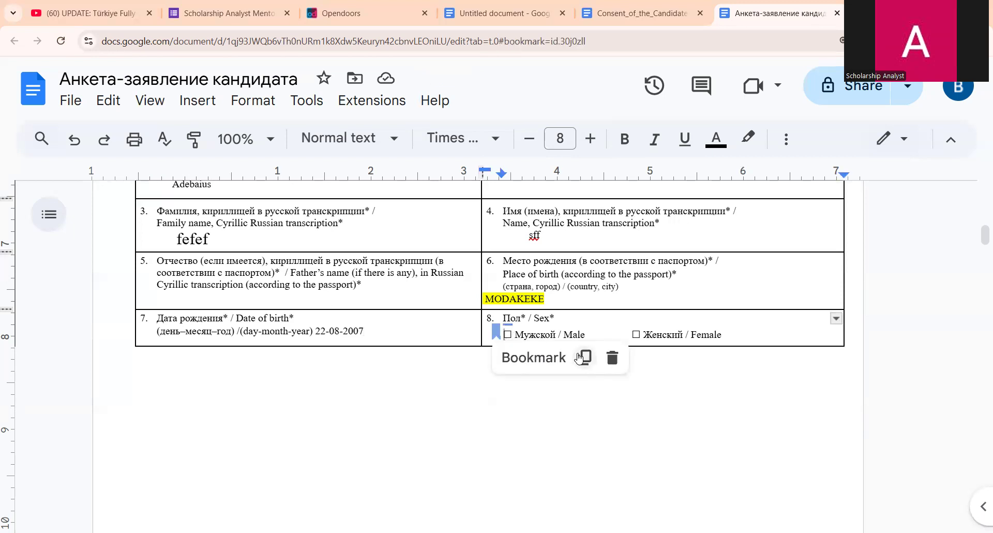
# - Type Nigeria on the first citizenship line, correcting the capitalisation
pyautogui.scroll(-8, 527, 335)
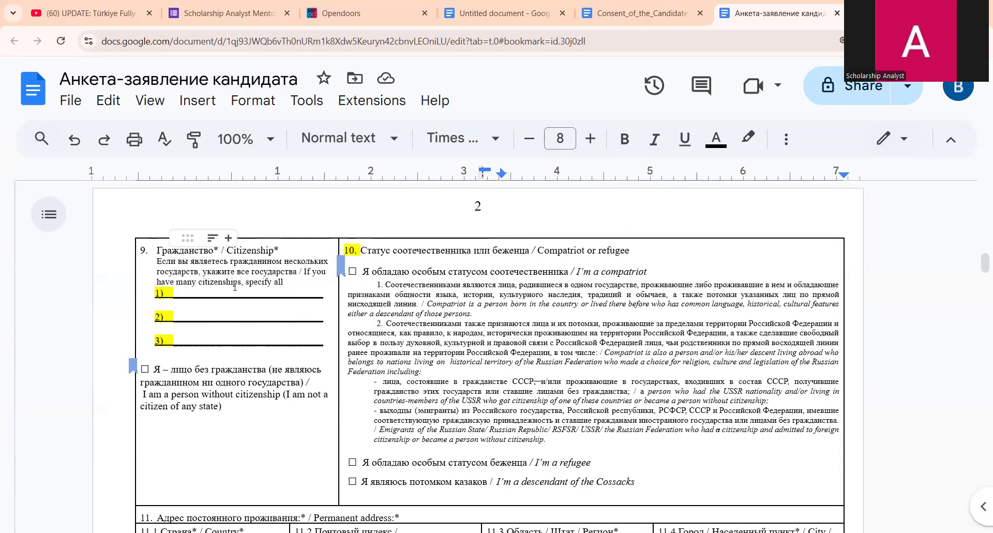
pyautogui.click(299, 298)
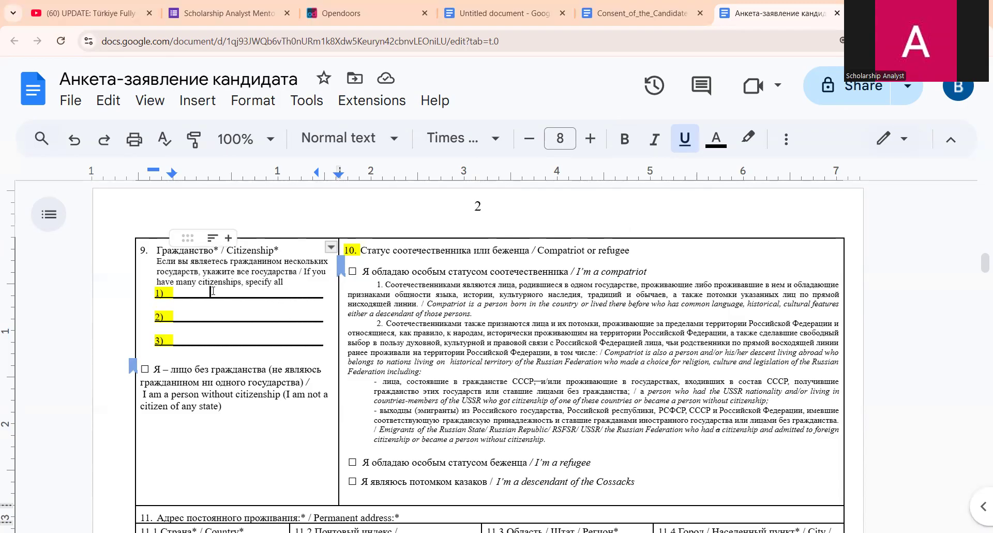
pyautogui.write('NiGE')
pyautogui.press('BackSpace')
pyautogui.press('BackSpace')
pyautogui.press('BackSpace')
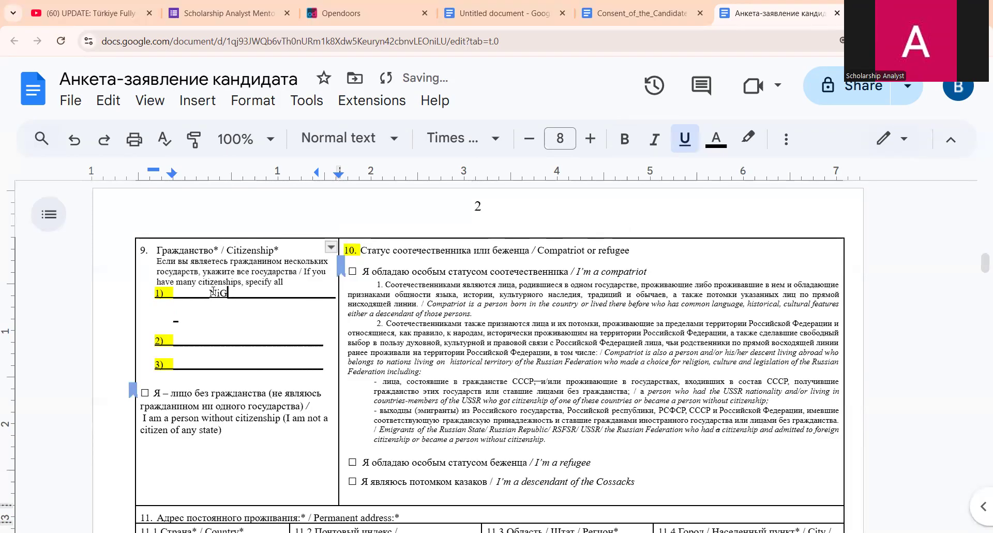
pyautogui.write('ige')
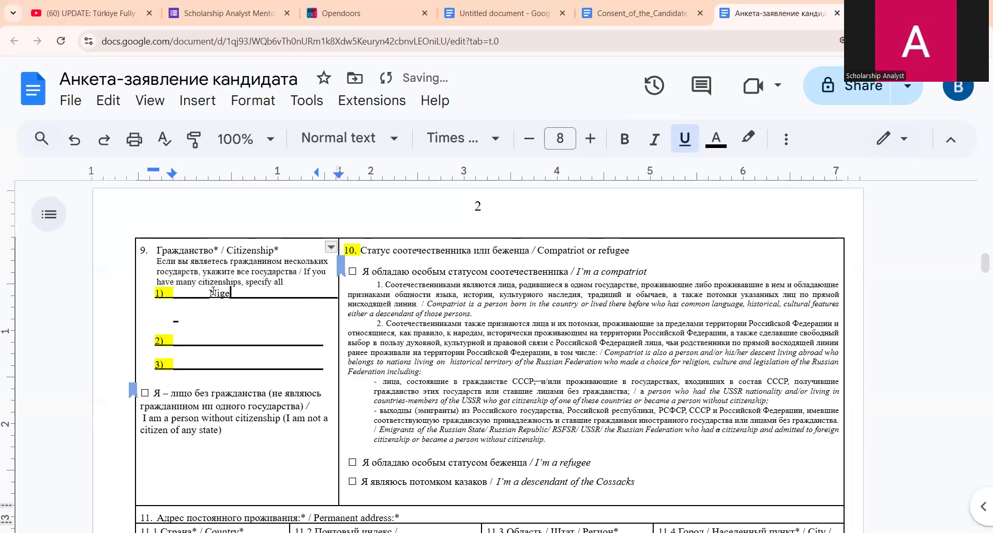
pyautogui.write('ria')
pyautogui.scroll(-1, 208, 317)
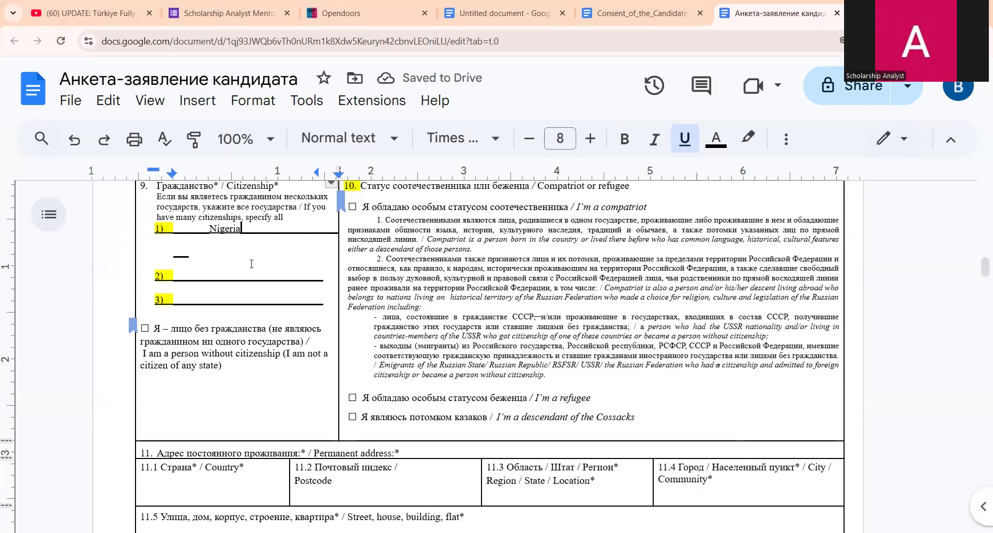
pyautogui.scroll(1, 413, 296)
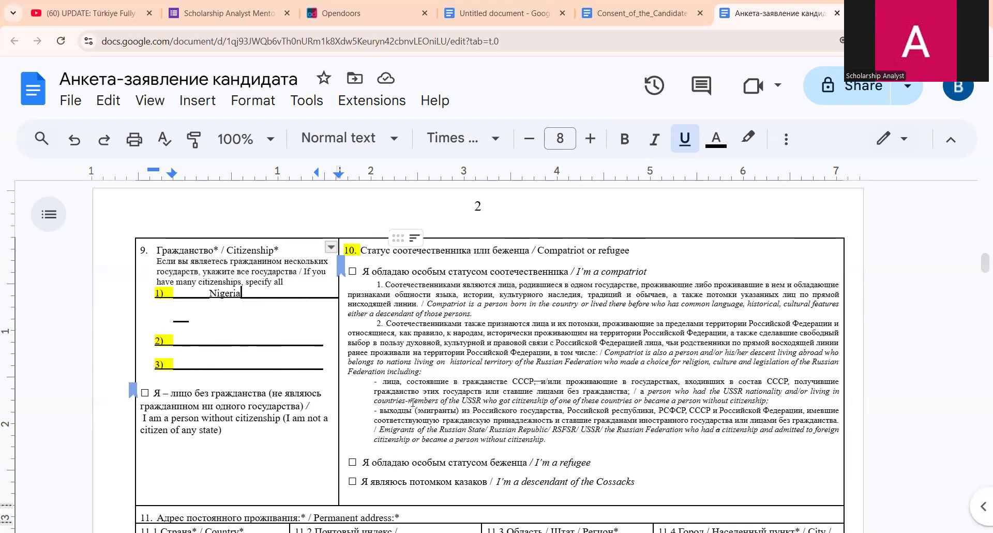
pyautogui.scroll(-1, 413, 402)
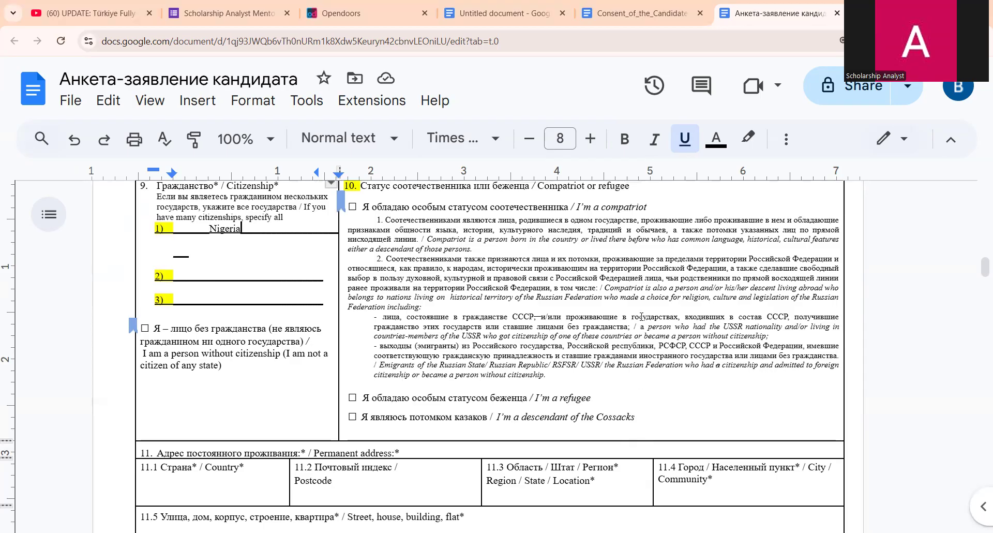
pyautogui.scroll(1, 641, 316)
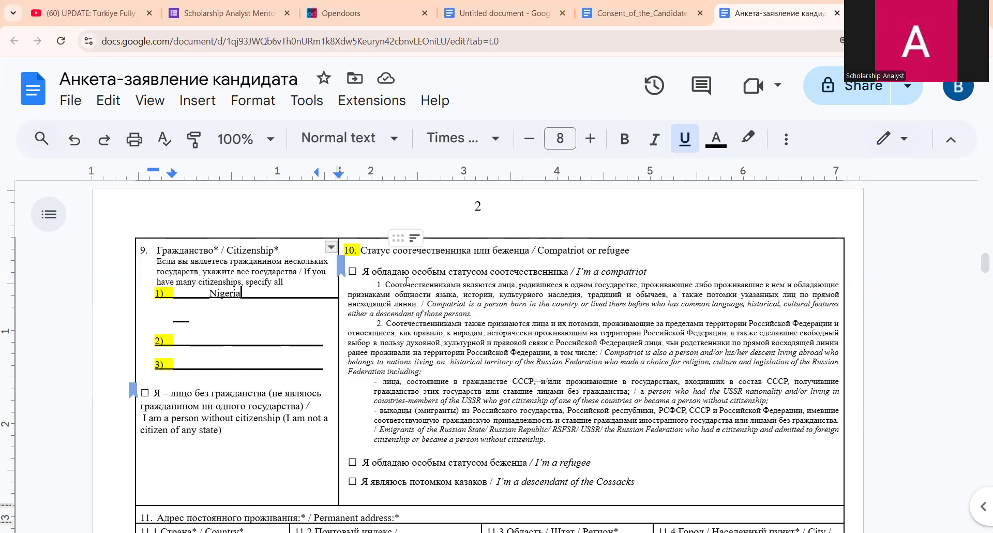
pyautogui.scroll(-3, 408, 289)
pyautogui.scroll(1, 409, 294)
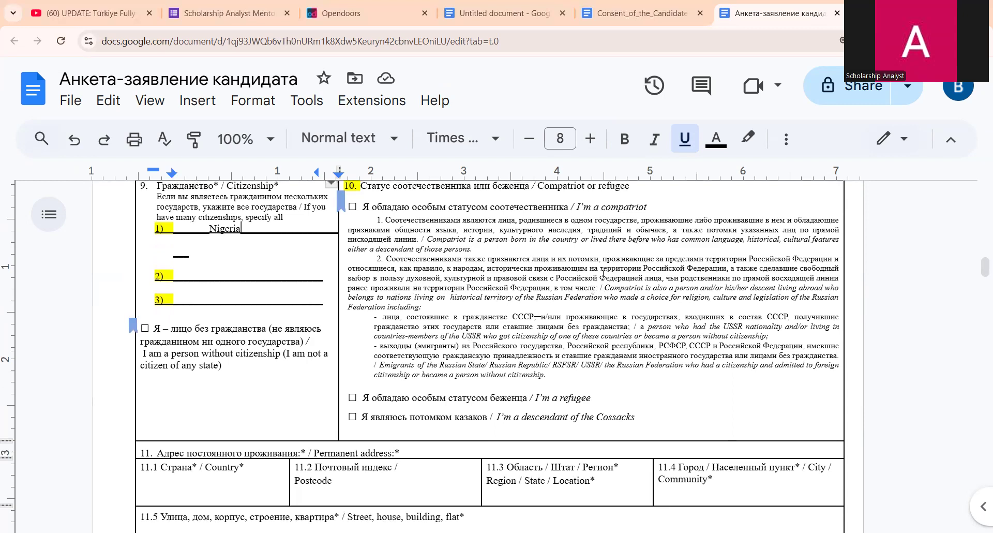
# - Enter Nigeria as the permanent-address country and fill in the postcode
pyautogui.scroll(-4, 327, 362)
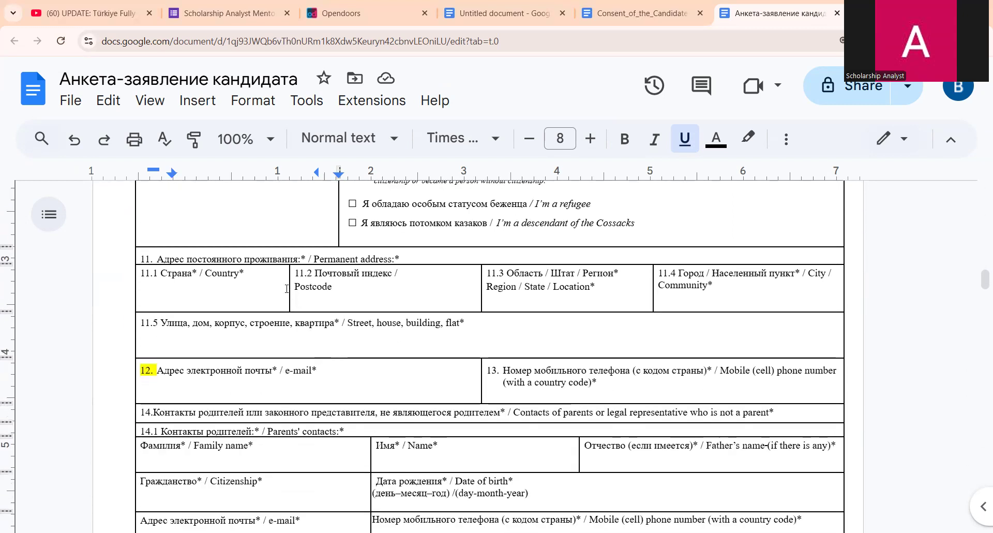
pyautogui.click(240, 289)
pyautogui.write('NIge')
pyautogui.press('BackSpace')
pyautogui.press('BackSpace')
pyautogui.press('BackSpace')
pyautogui.write('igeri')
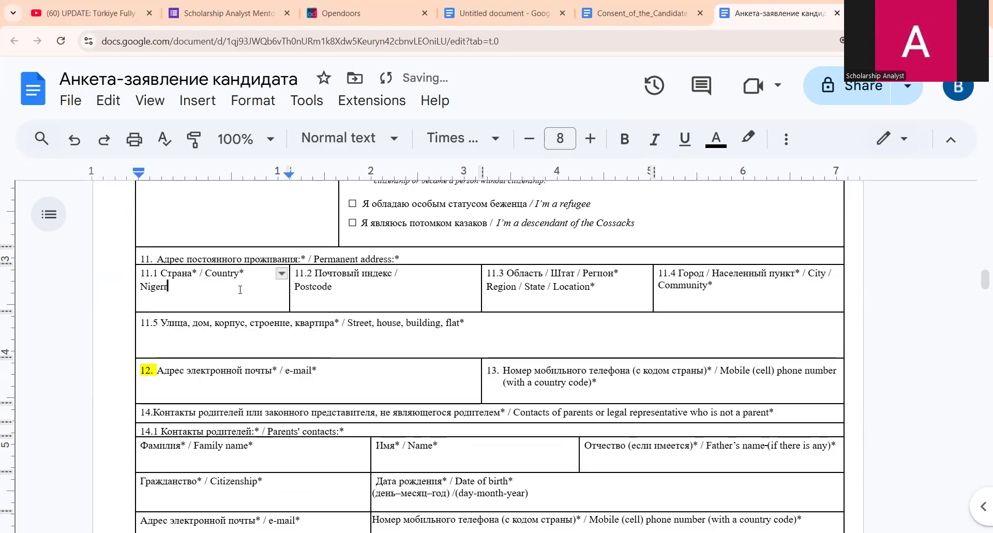
pyautogui.write('a')
pyautogui.click(344, 302)
pyautogui.write('525415415')
pyautogui.press('BackSpace')
pyautogui.press('BackSpace')
pyautogui.press('BackSpace')
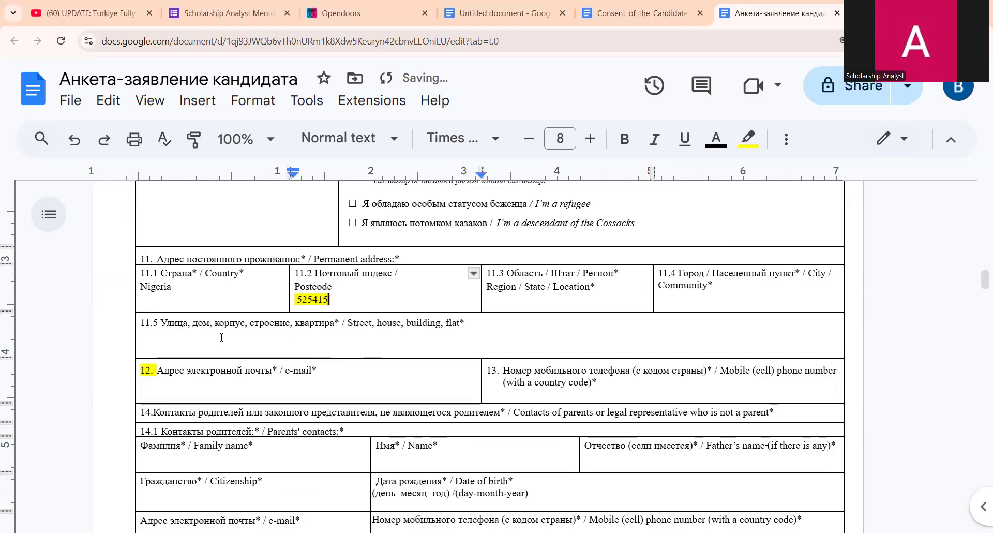
# - Fill in the region, city and street-and-house fields of the permanent address
pyautogui.click(561, 304)
pyautogui.write('osu')
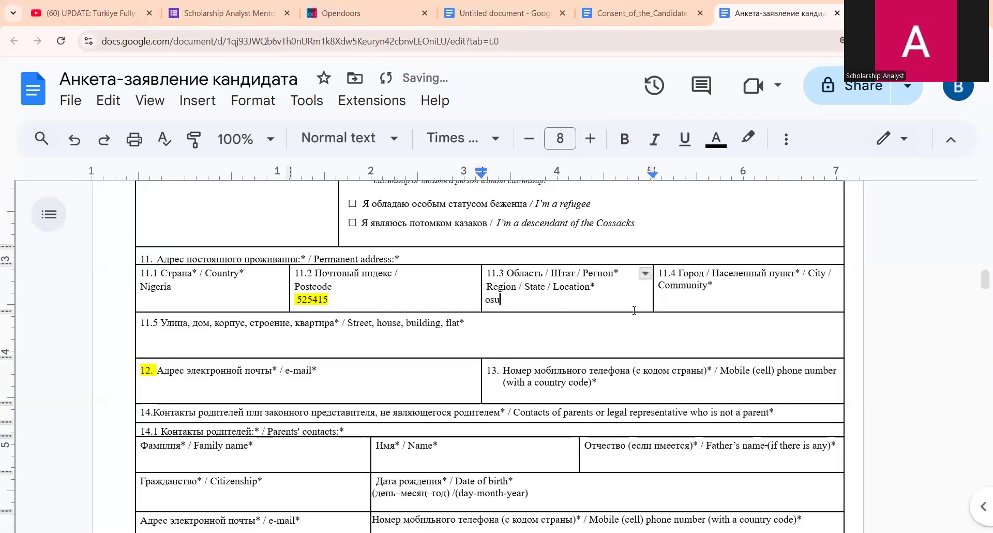
pyautogui.click(663, 303)
pyautogui.write('osg')
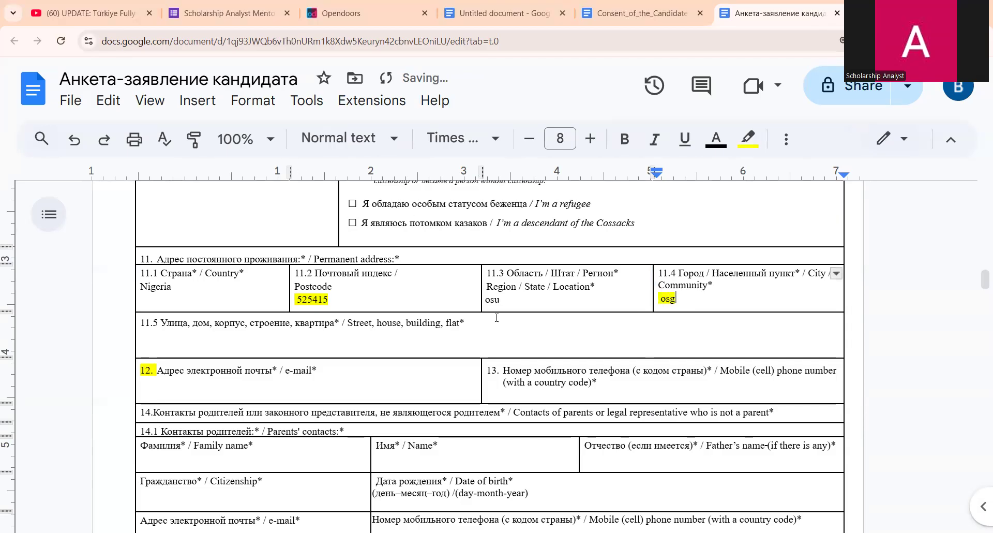
pyautogui.scroll(-1, 497, 317)
pyautogui.click(490, 281)
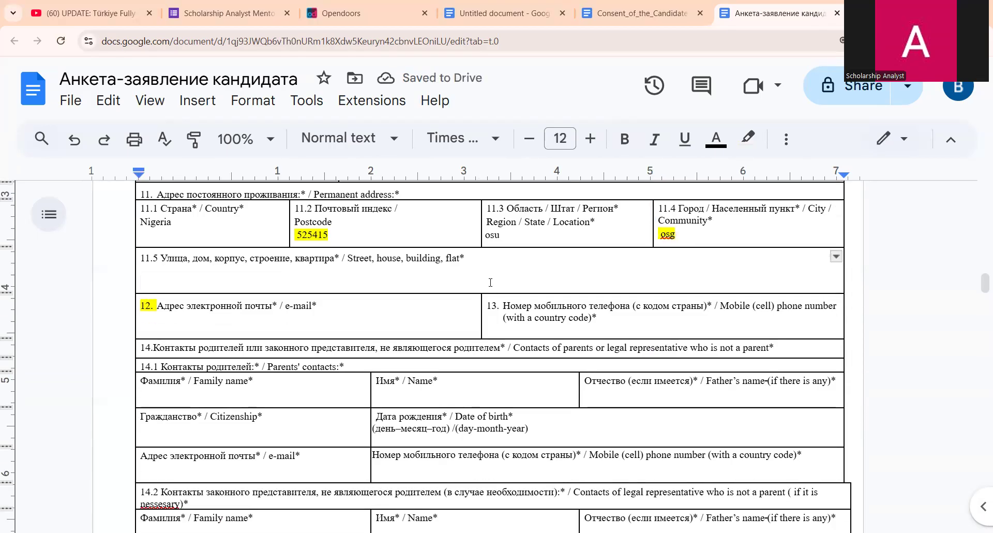
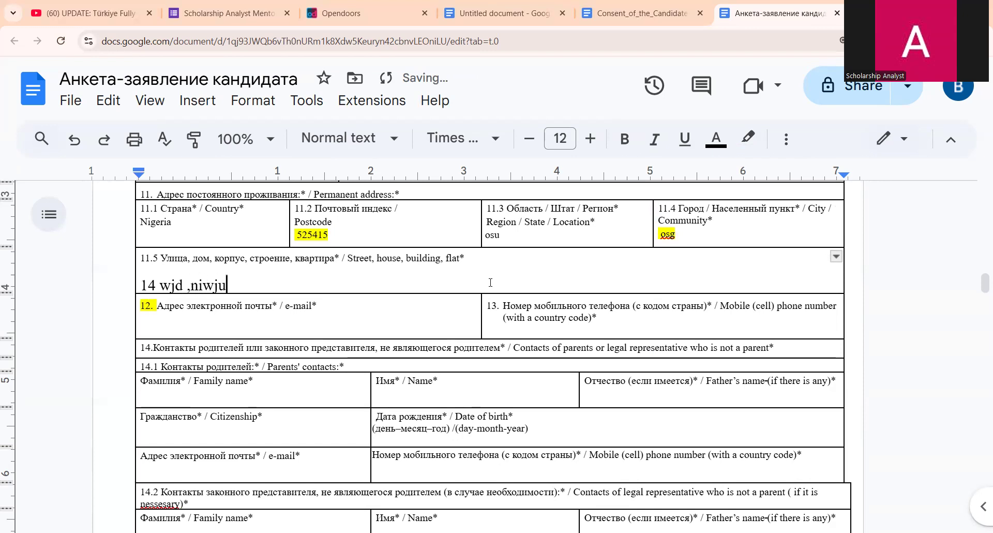
pyautogui.scroll(-2, 324, 274)
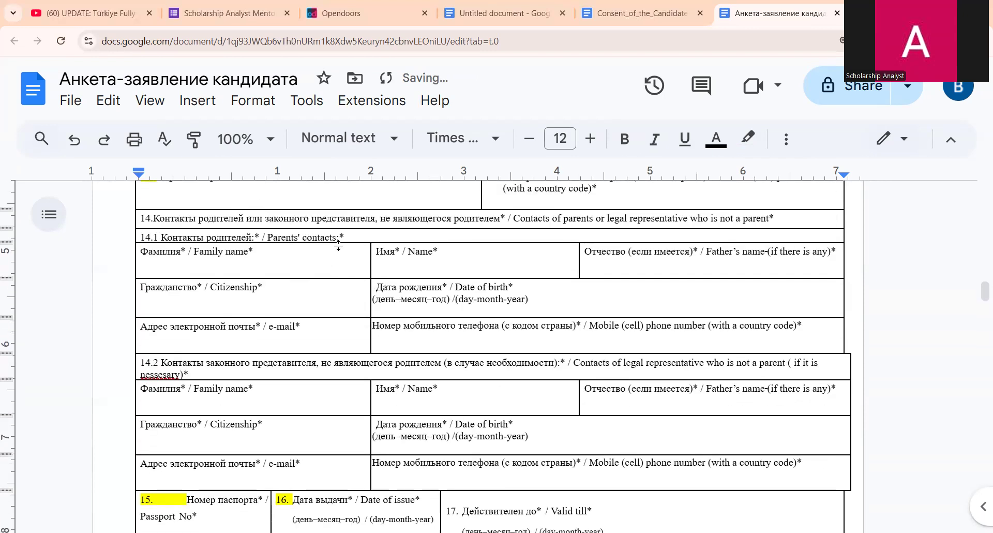
pyautogui.scroll(1, 329, 264)
# - Enter the candidate's e-mail address and mobile number with country code
pyautogui.click(329, 265)
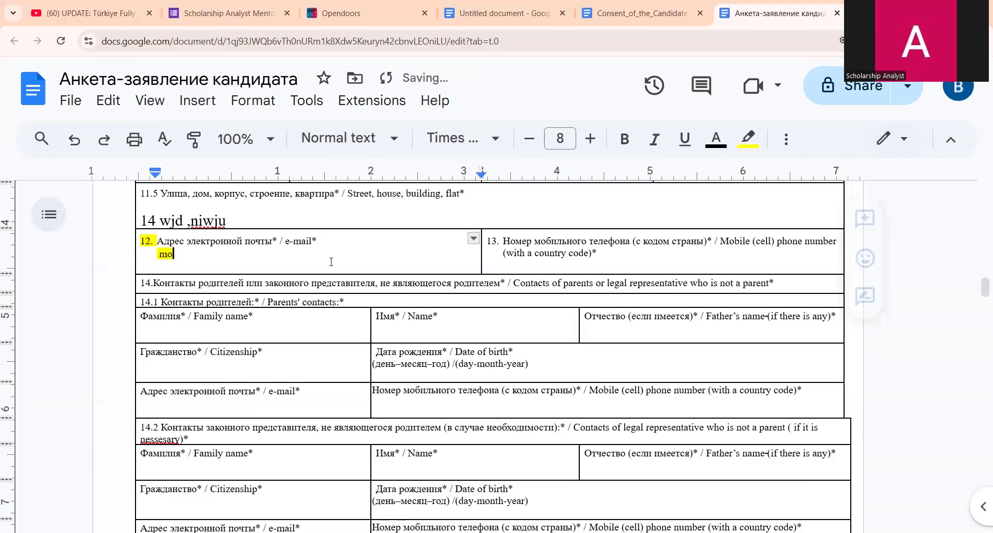
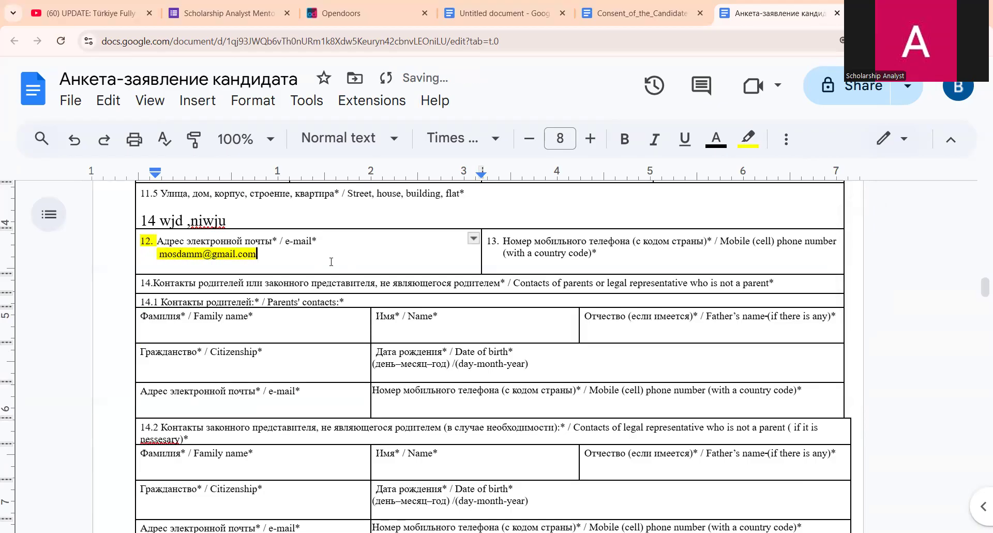
pyautogui.click(708, 256)
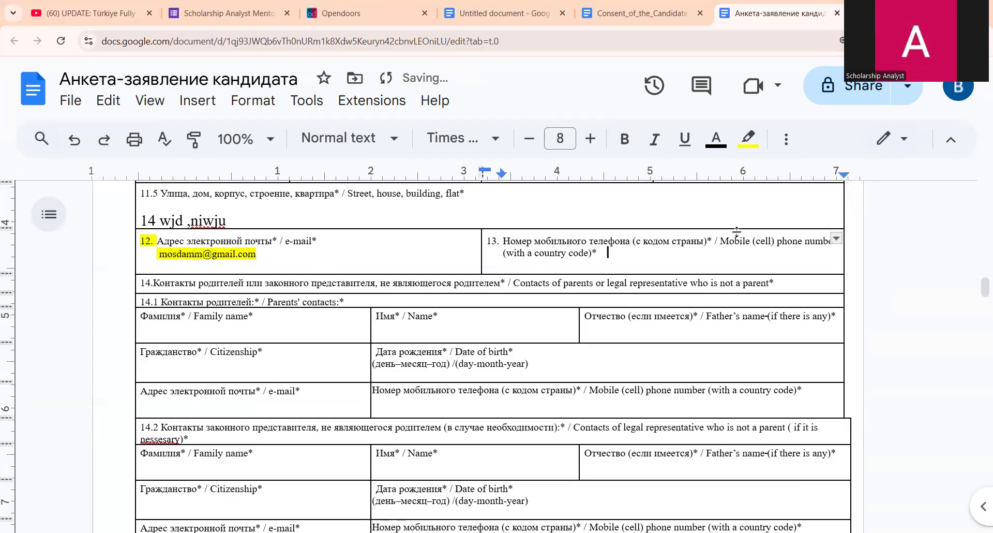
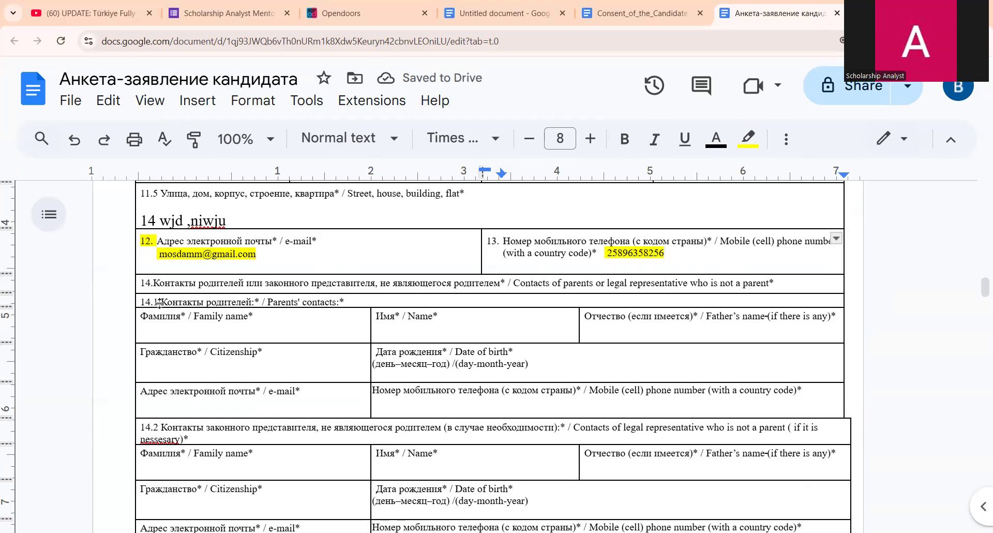
# - Step through the parent's family name, citizenship and date-of-birth fields without entering data
pyautogui.scroll(-1, 254, 265)
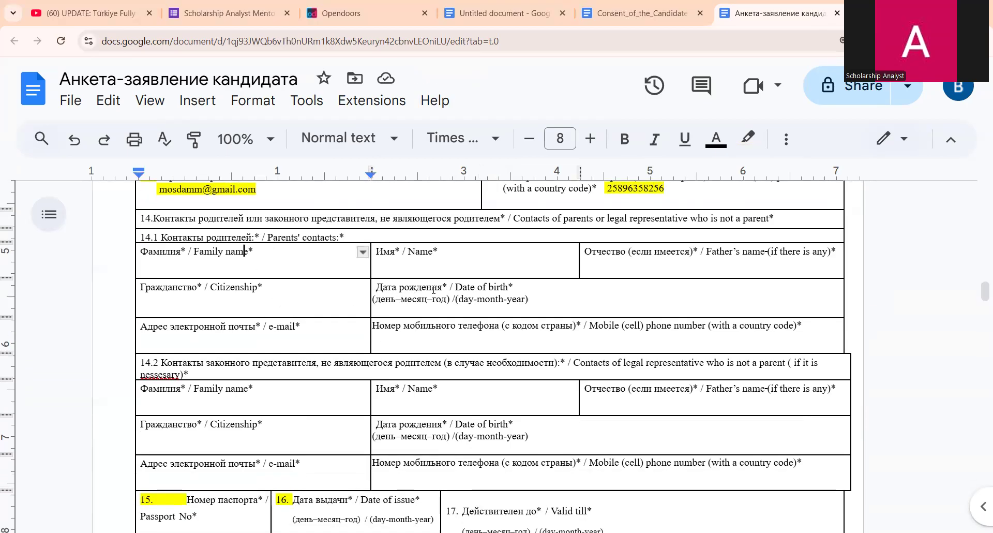
pyautogui.click(589, 263)
pyautogui.click(294, 305)
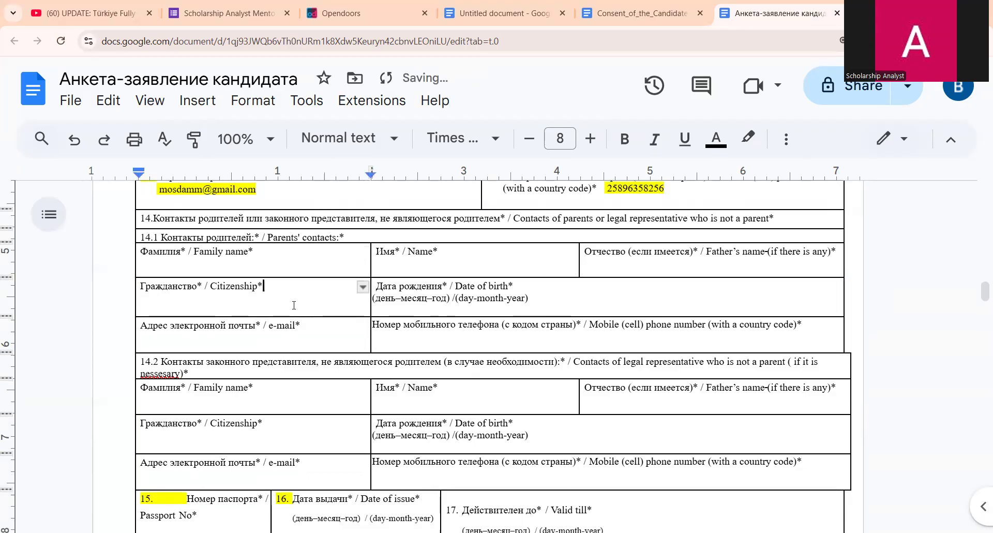
pyautogui.click(517, 304)
pyautogui.scroll(-1, 310, 336)
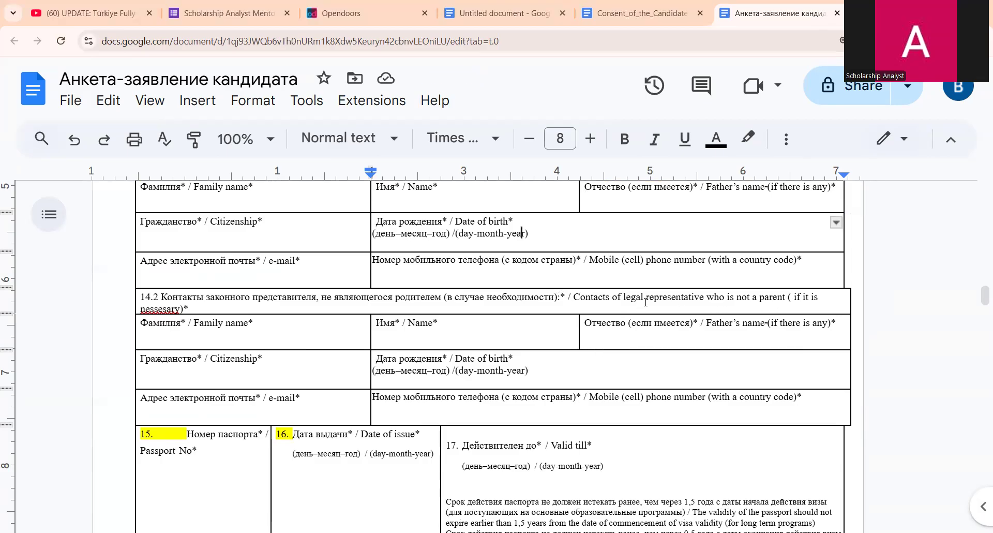
pyautogui.scroll(-3, 310, 310)
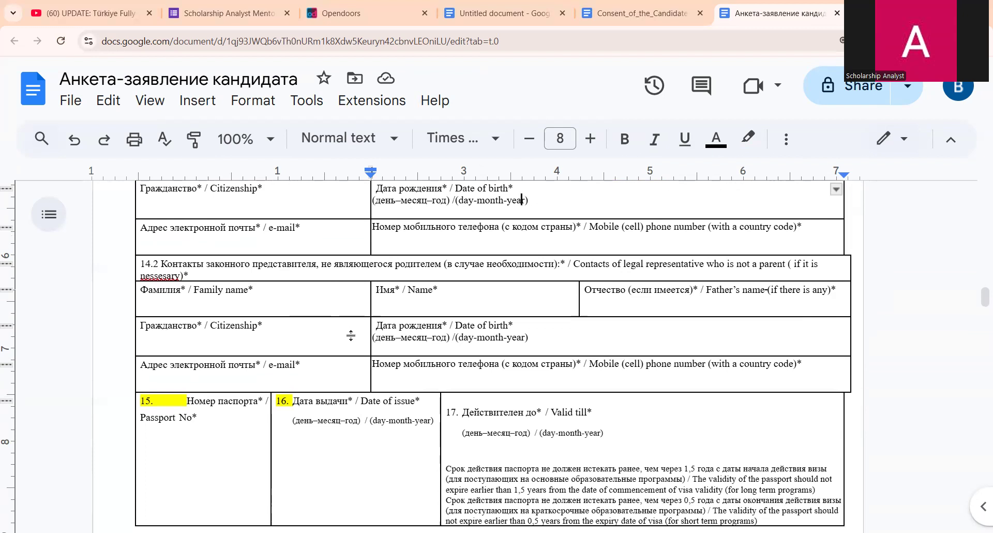
pyautogui.scroll(1, 325, 281)
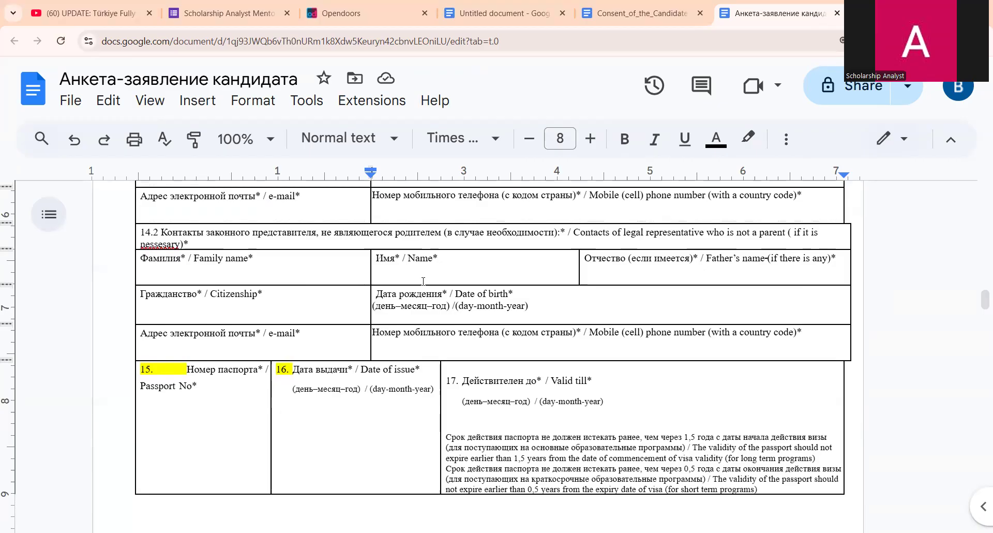
pyautogui.scroll(-4, 377, 330)
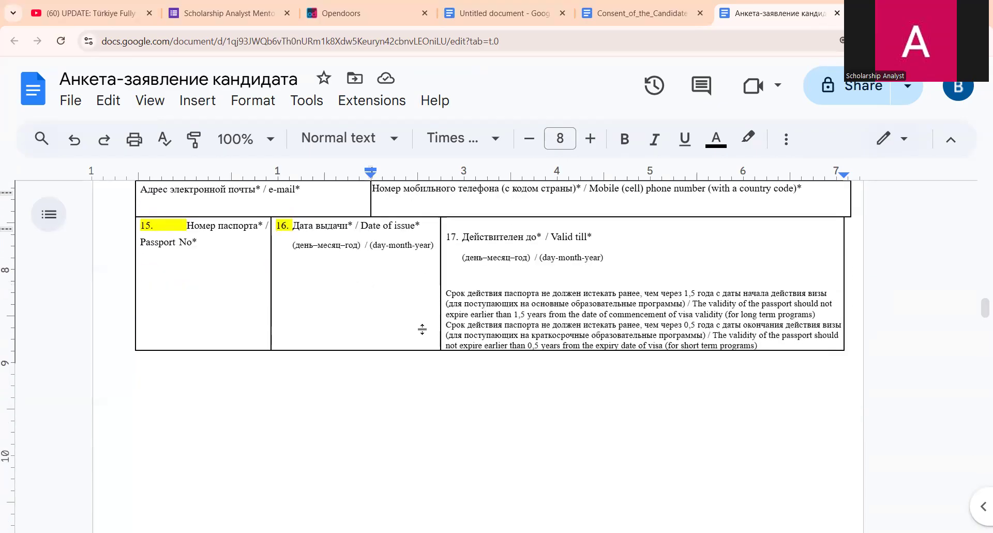
pyautogui.scroll(3, 417, 310)
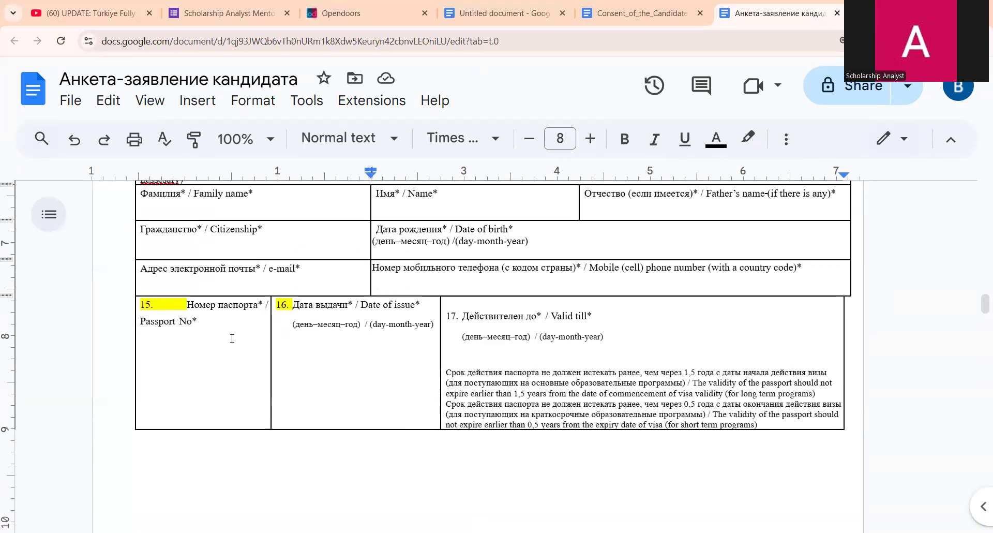
pyautogui.click(190, 334)
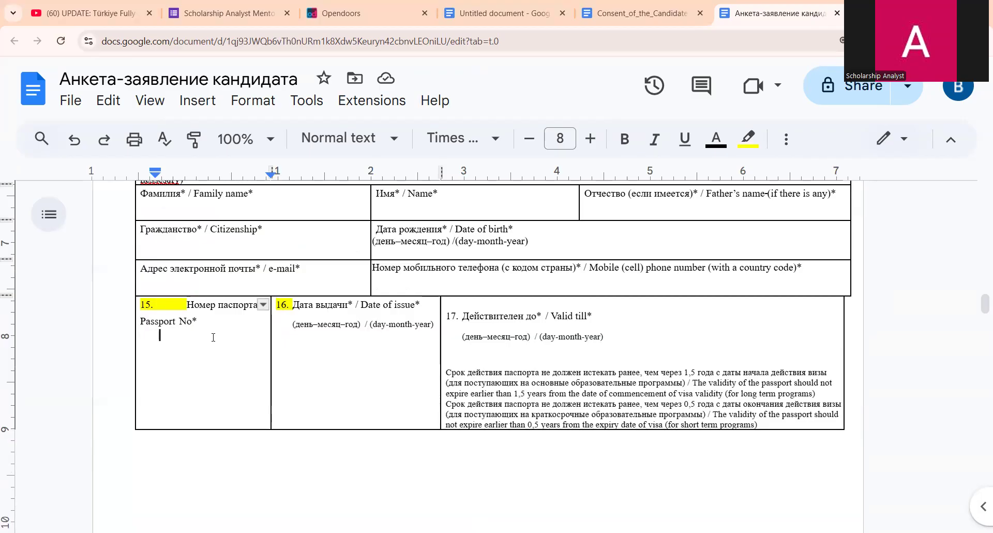
pyautogui.click(369, 363)
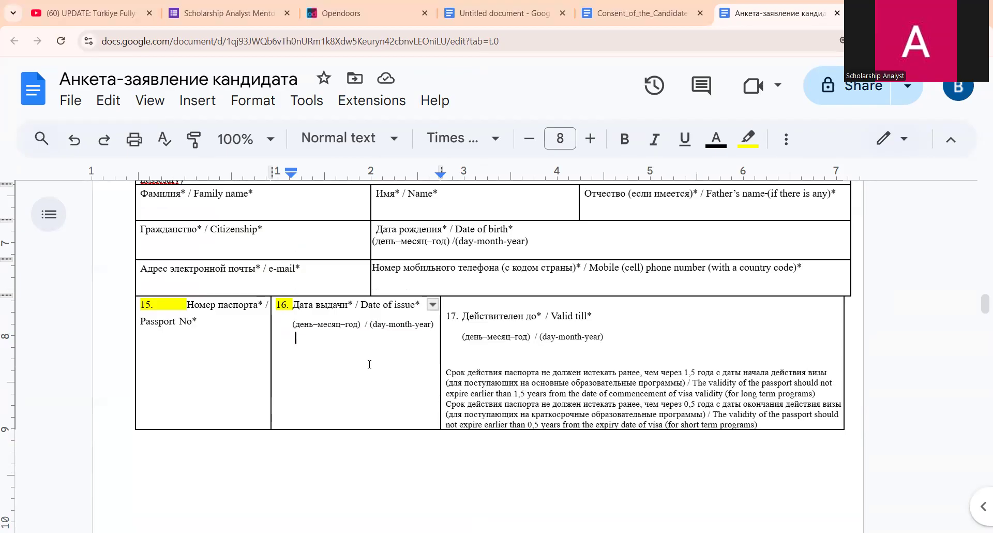
pyautogui.click(625, 339)
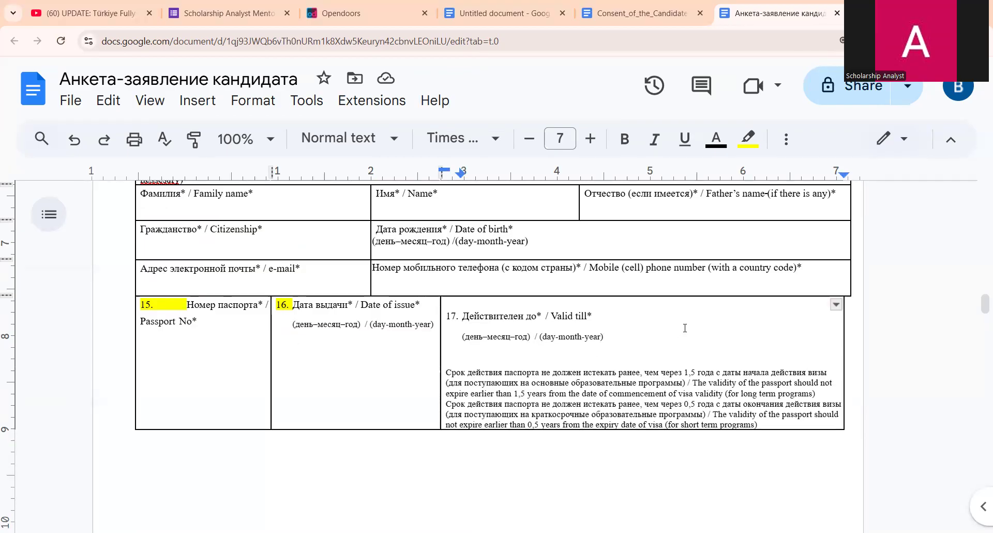
pyautogui.click(625, 320)
pyautogui.scroll(-7, 616, 357)
pyautogui.scroll(-3, 613, 361)
pyautogui.scroll(1, 713, 407)
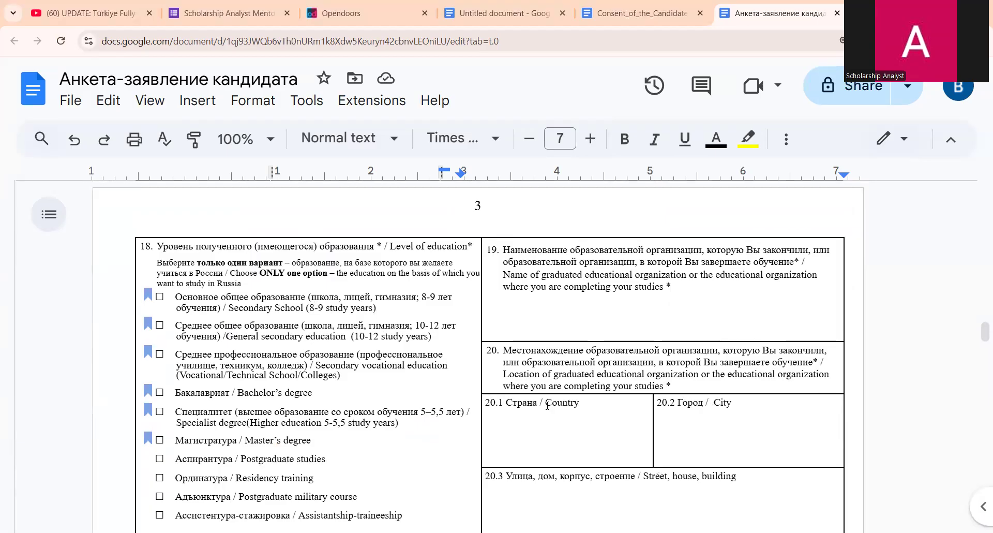
pyautogui.scroll(-3, 547, 404)
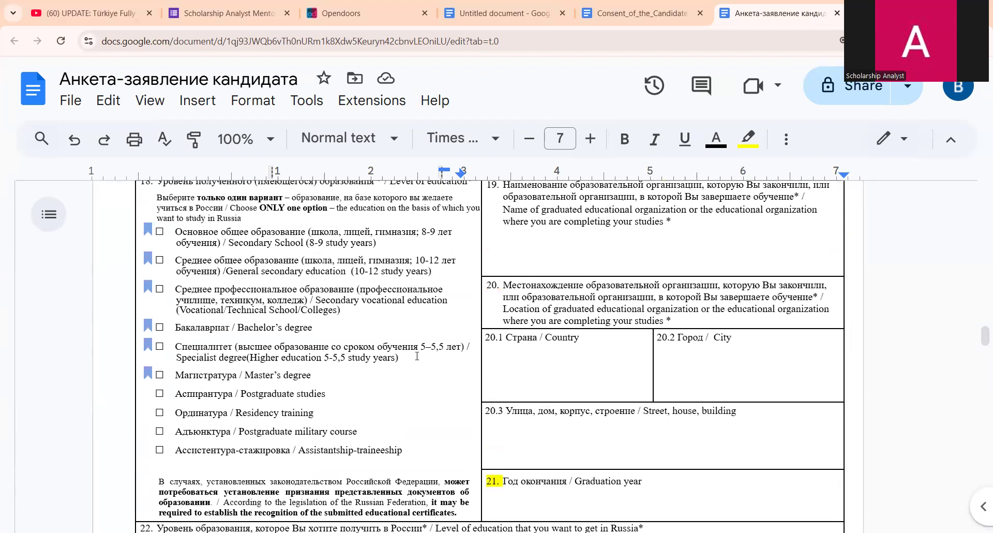
pyautogui.scroll(3, 362, 315)
pyautogui.scroll(-2, 294, 281)
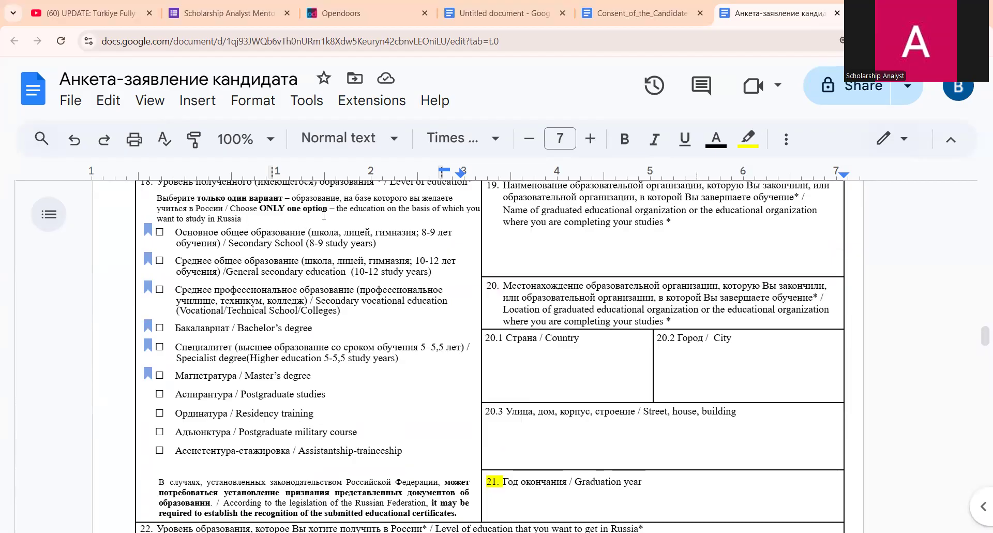
pyautogui.scroll(2, 313, 275)
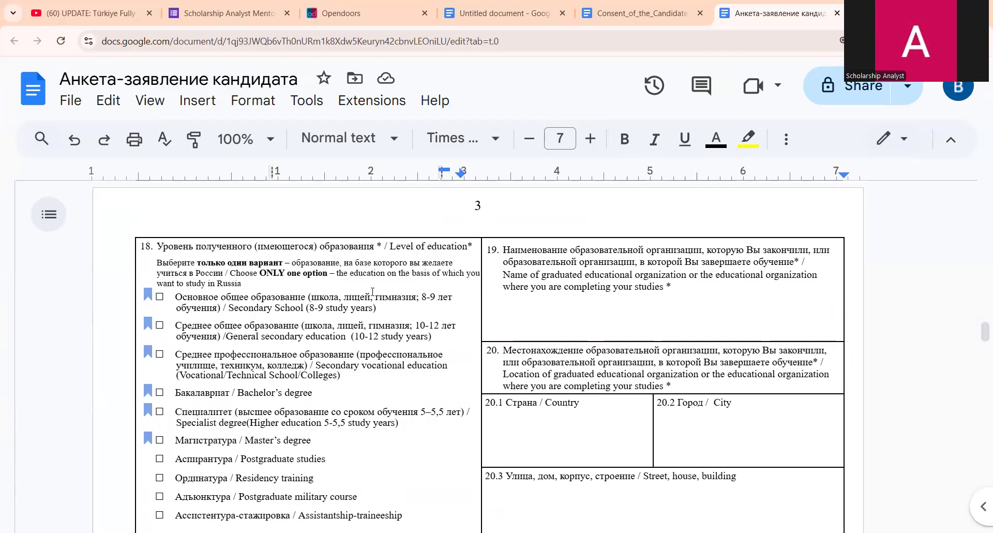
pyautogui.scroll(-2, 195, 292)
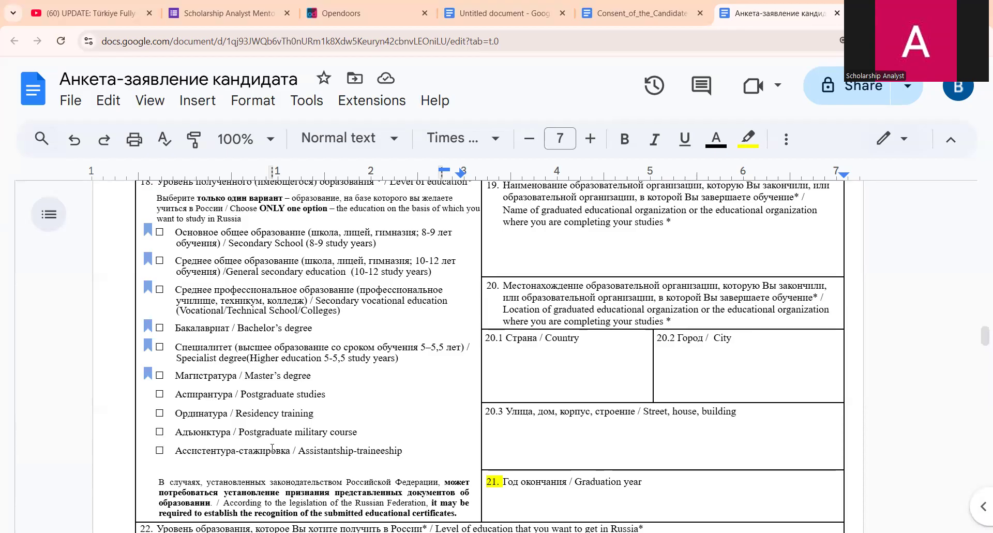
pyautogui.click(161, 326)
pyautogui.click(349, 397)
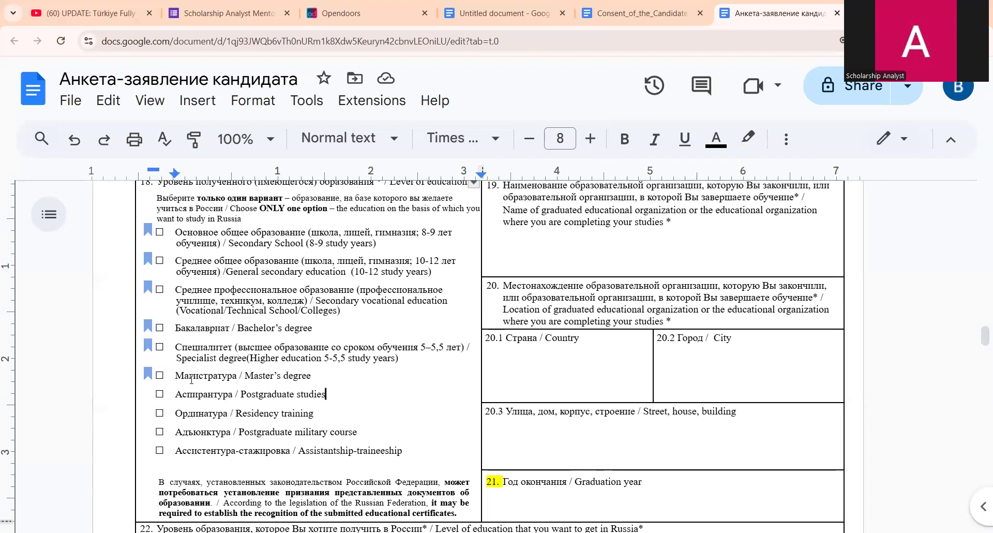
pyautogui.click(161, 374)
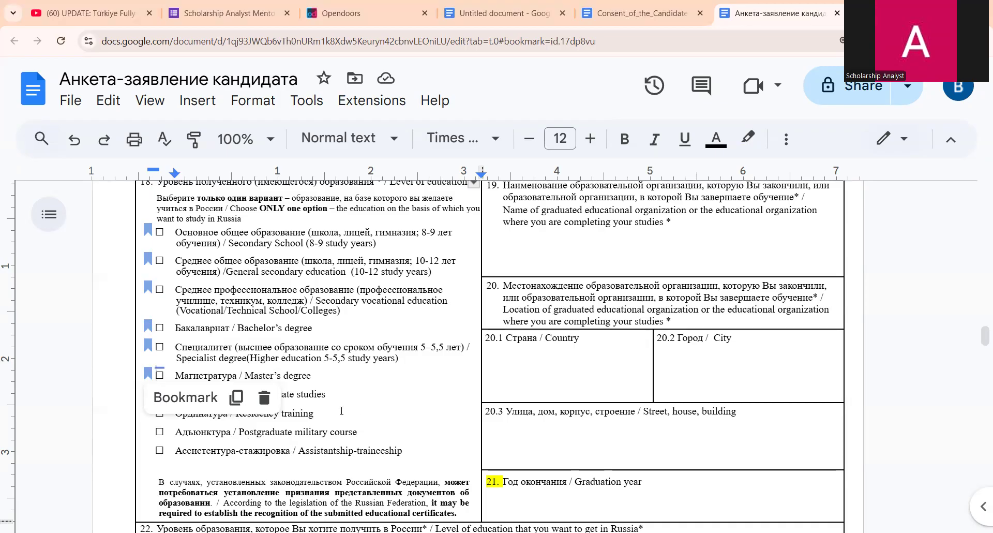
pyautogui.scroll(-1, 342, 410)
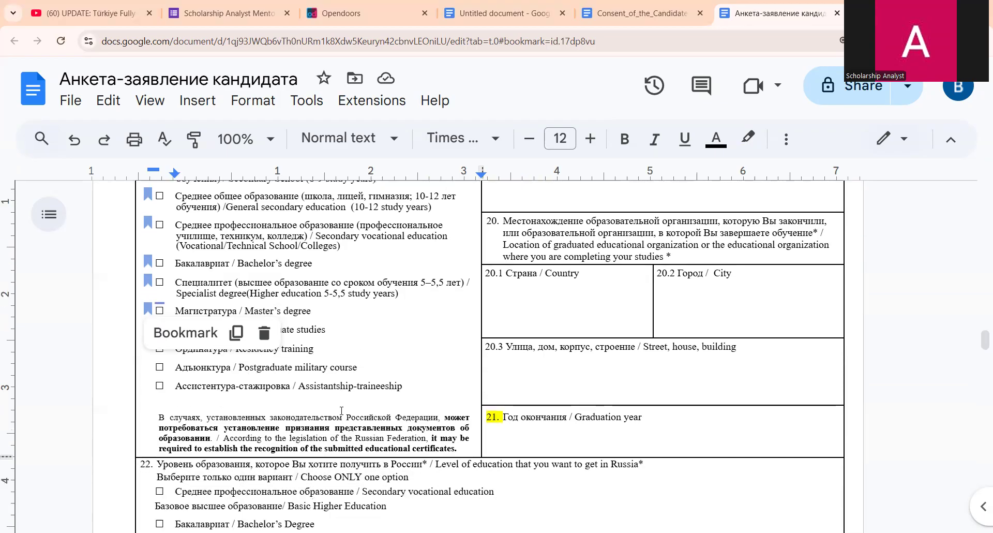
pyautogui.scroll(1, 477, 344)
pyautogui.scroll(1, 477, 344)
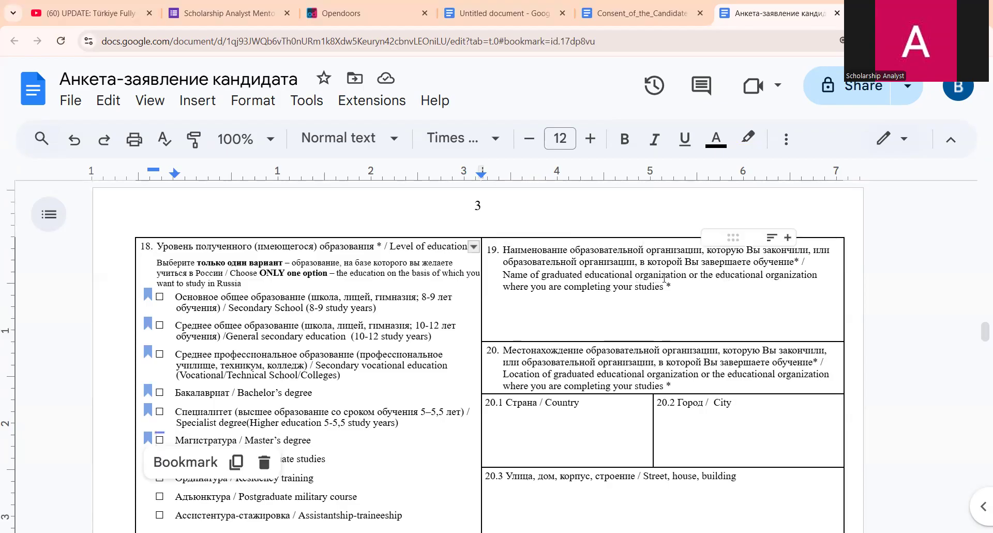
pyautogui.click(679, 323)
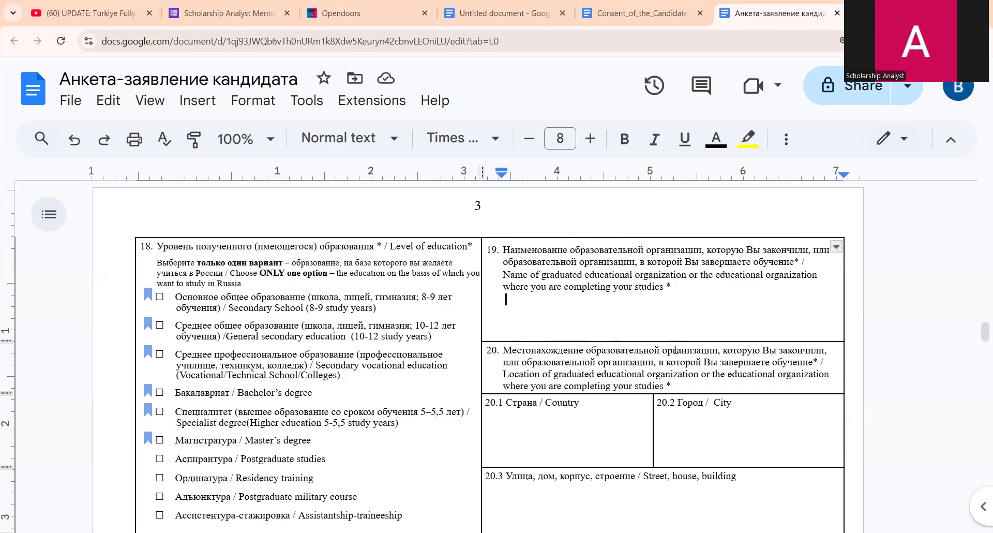
pyautogui.scroll(-3, 525, 486)
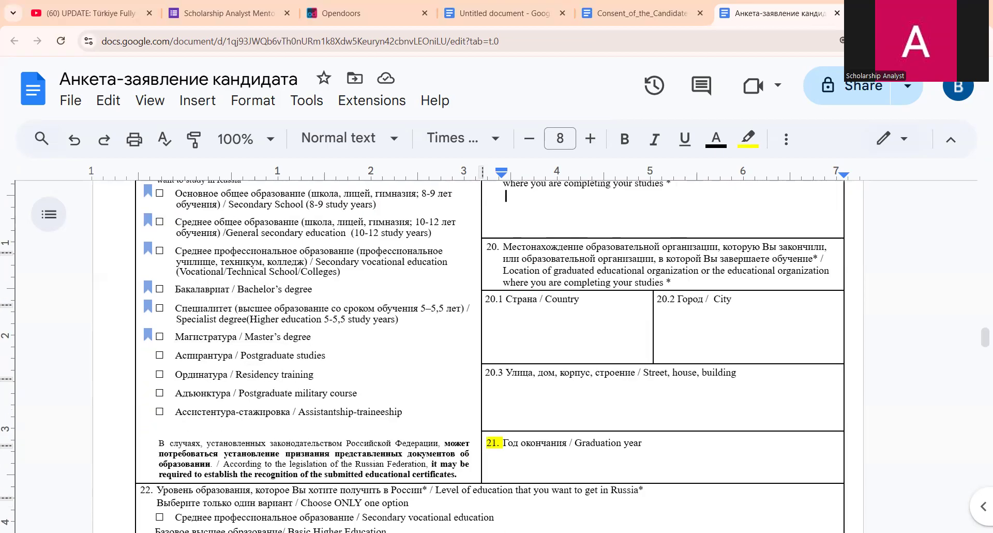
pyautogui.scroll(2, 201, 327)
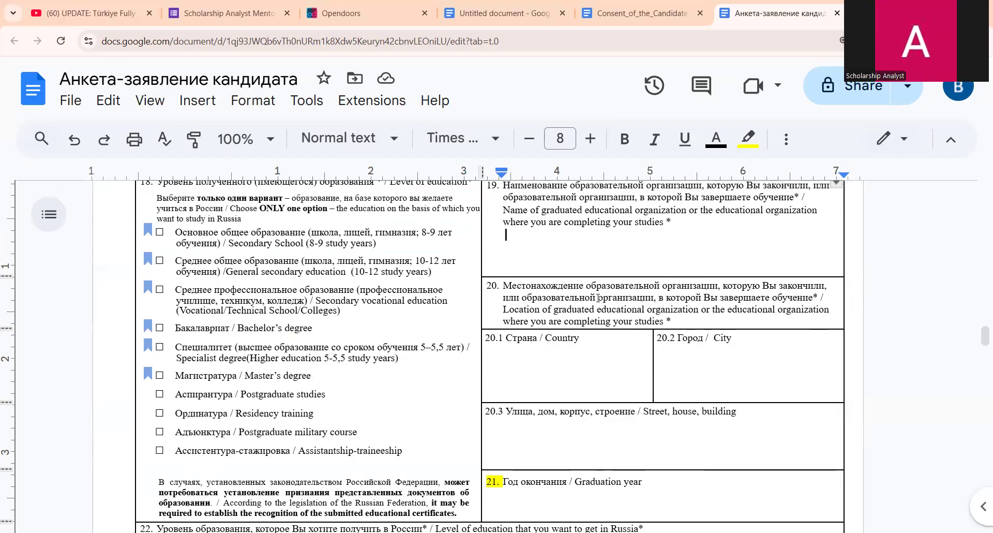
pyautogui.scroll(-2, 626, 398)
pyautogui.scroll(-2, 744, 424)
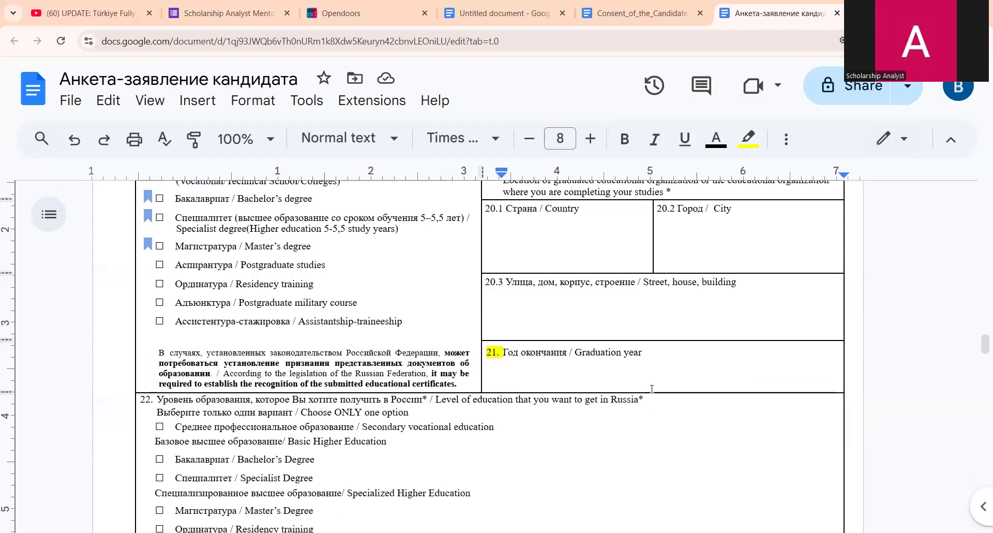
pyautogui.scroll(-4, 702, 323)
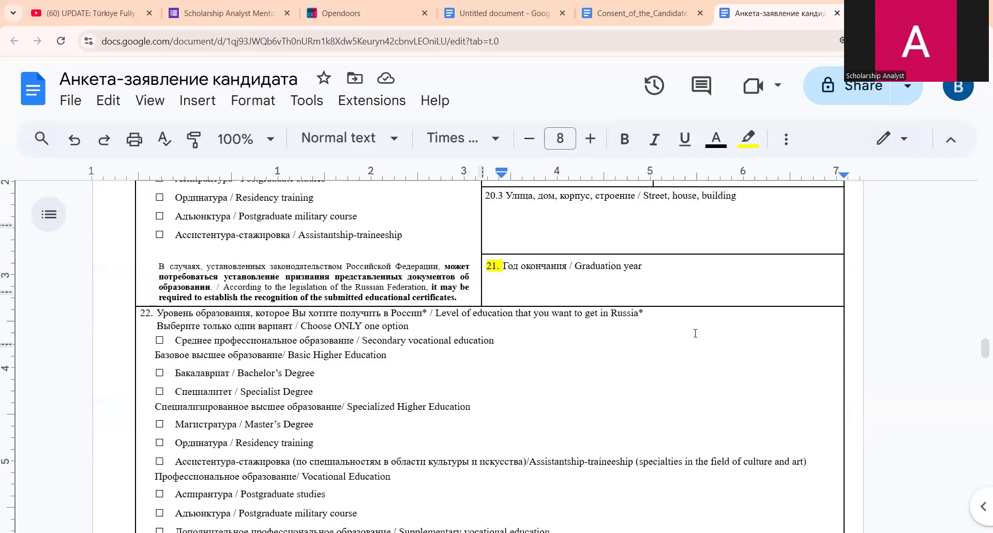
pyautogui.scroll(-2, 687, 337)
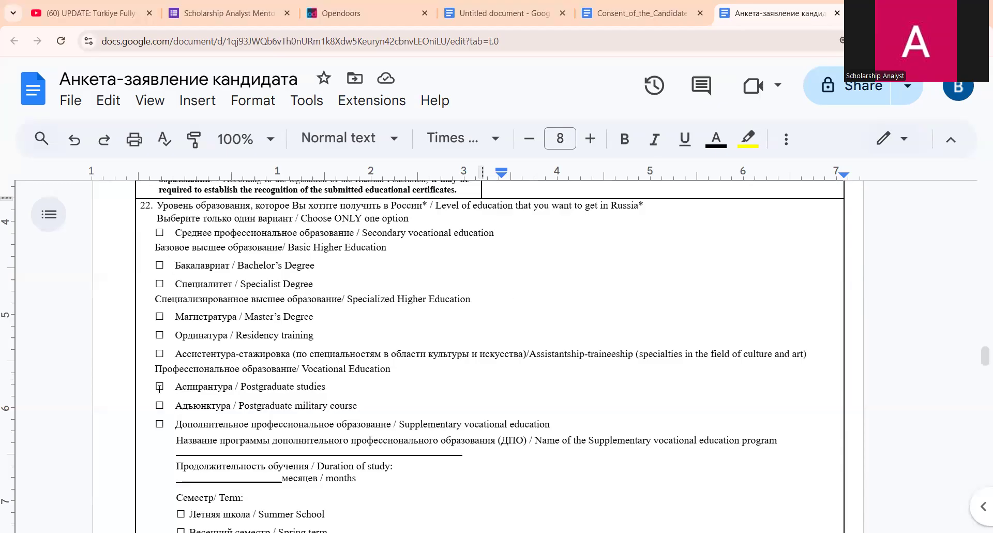
pyautogui.scroll(-3, 306, 411)
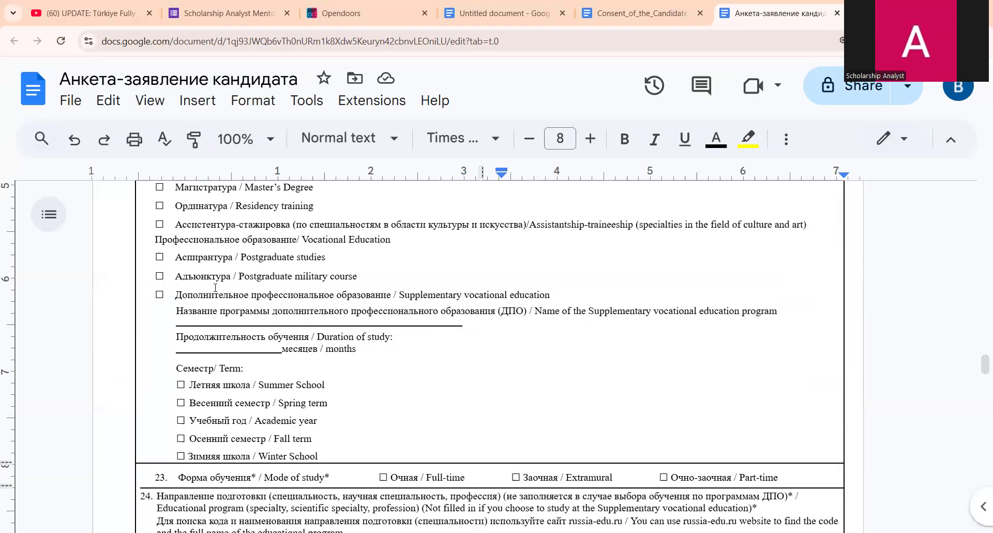
pyautogui.scroll(3, 192, 305)
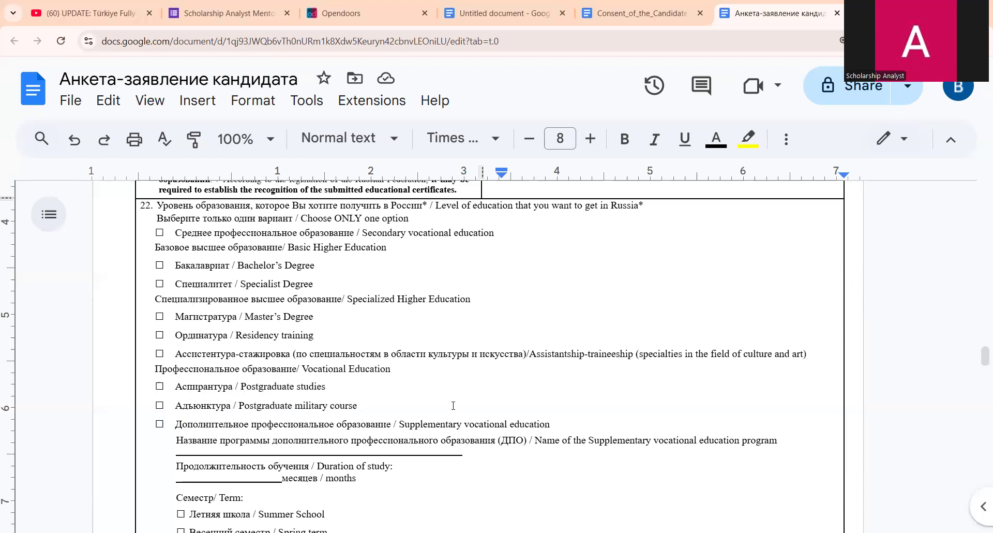
pyautogui.scroll(-3, 453, 405)
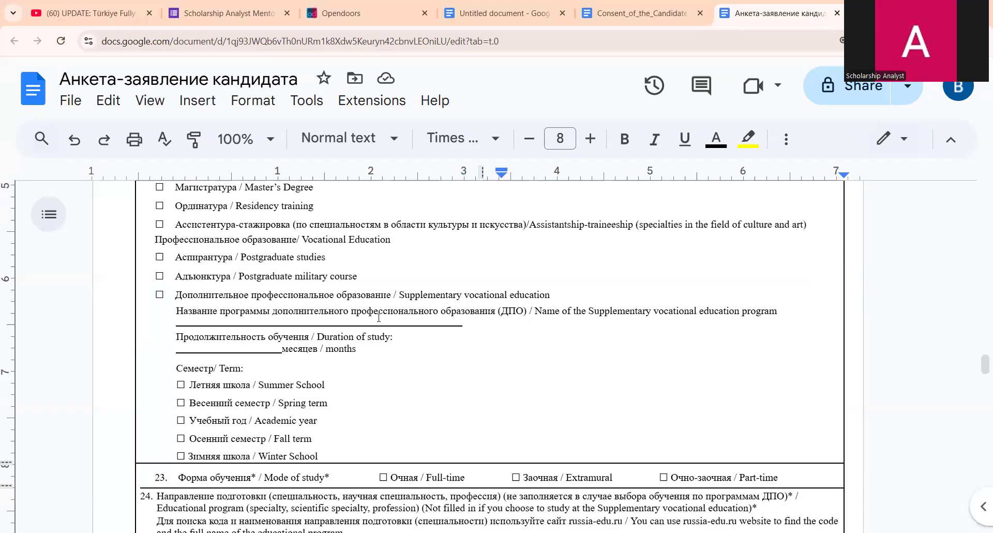
pyautogui.scroll(-1, 418, 366)
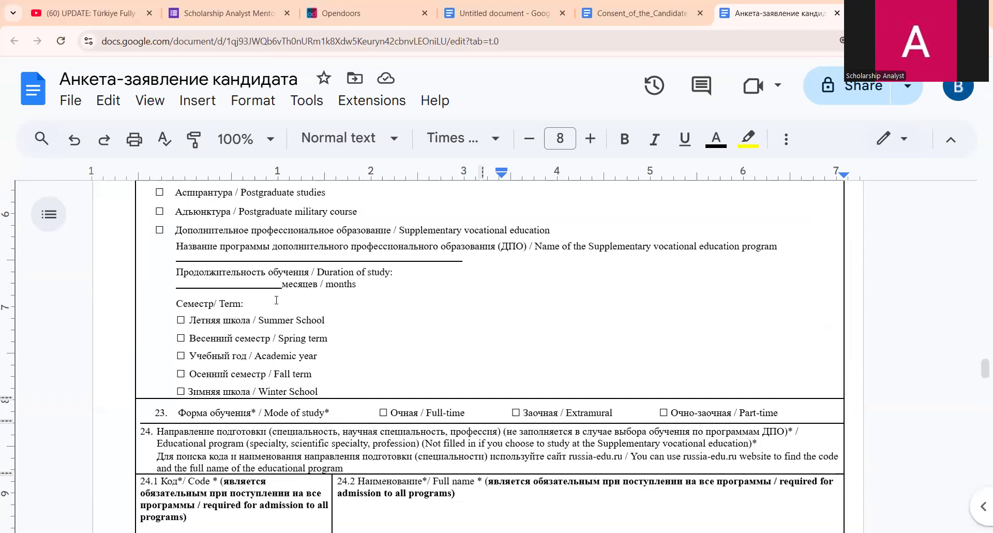
# - Type 24 in the duration-of-study blank before 'месяцев / months'
pyautogui.click(238, 280)
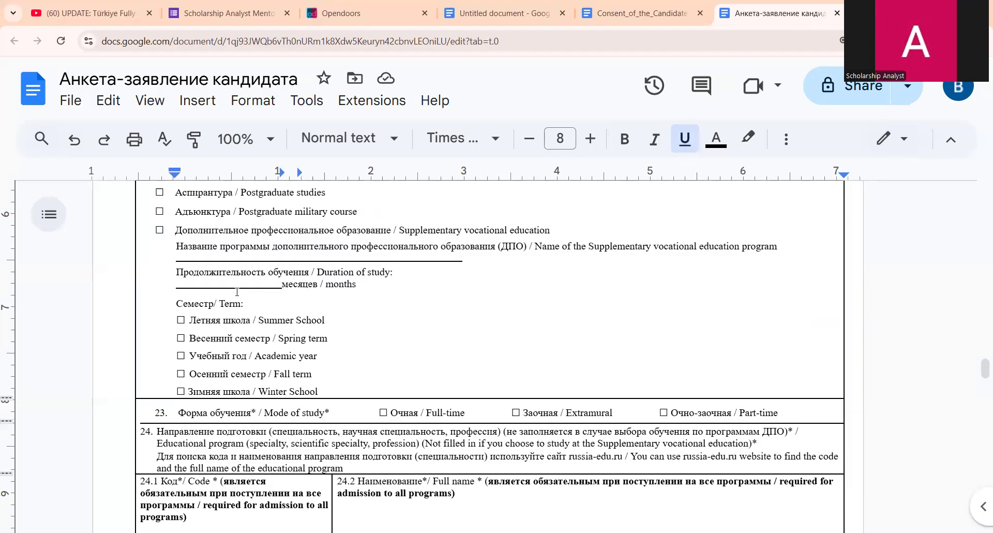
pyautogui.write('24')
pyautogui.click(176, 373)
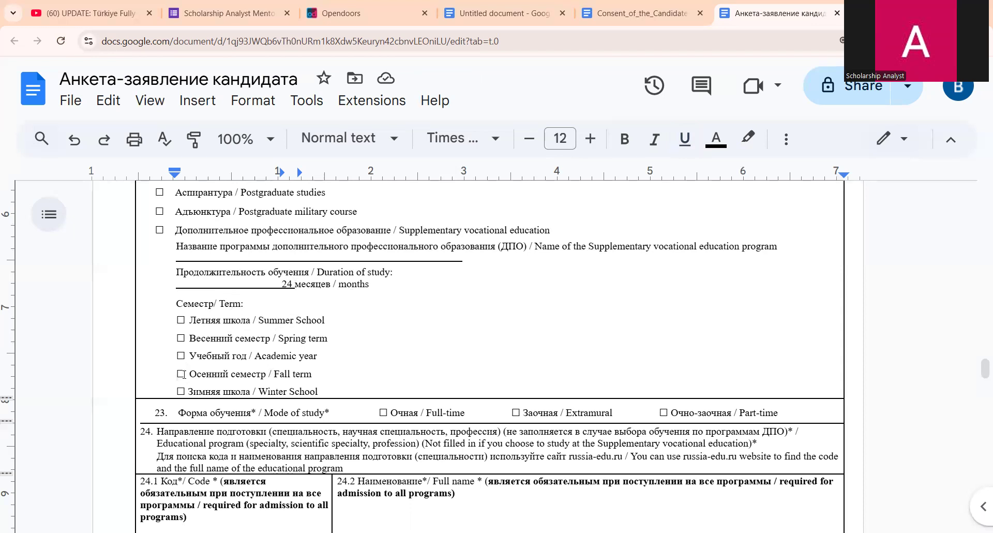
pyautogui.scroll(-1, 300, 321)
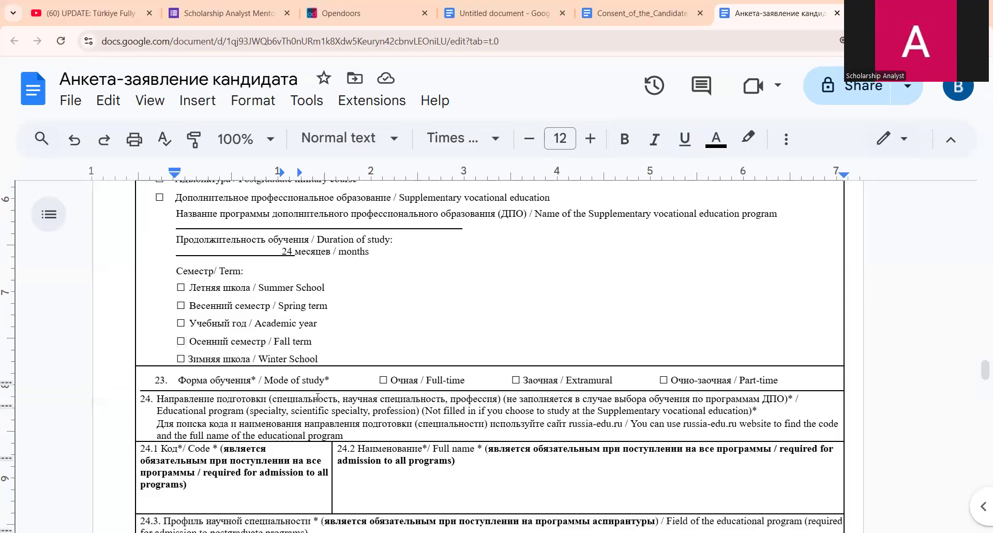
# - Highlight the Fall term and Full-time checkboxes in the mode-of-study rows
pyautogui.moveTo(177, 310); pyautogui.dragTo(192, 309)
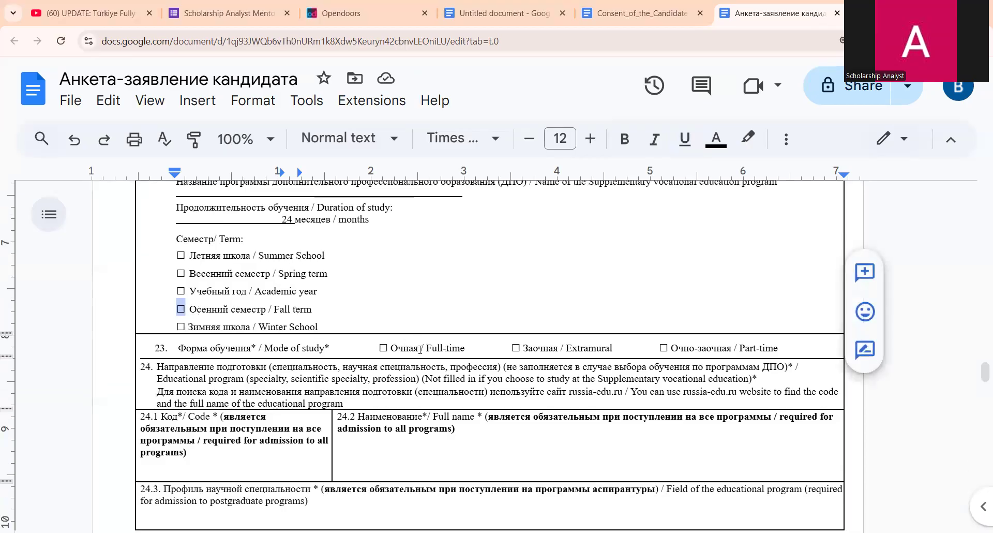
pyautogui.moveTo(381, 347); pyautogui.dragTo(388, 348)
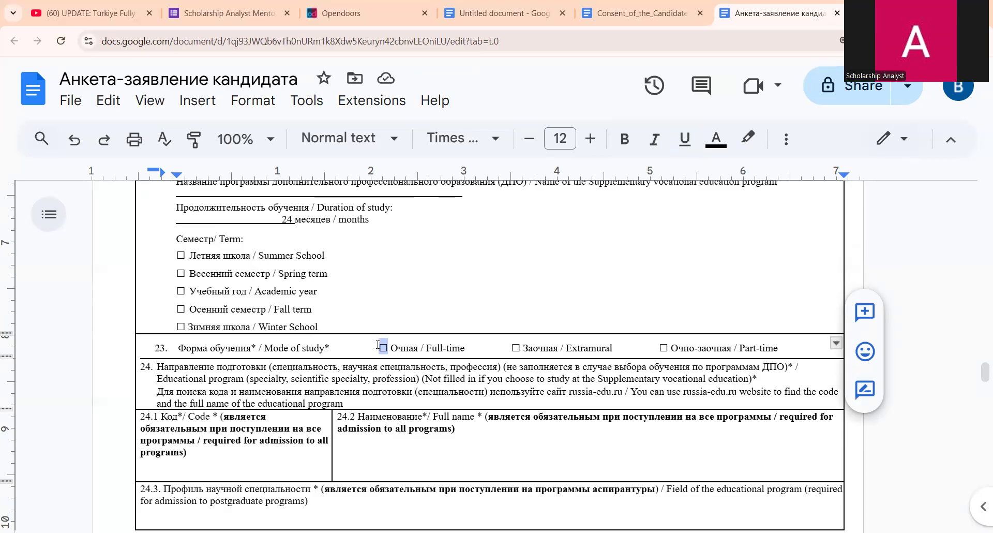
pyautogui.scroll(-1, 373, 346)
pyautogui.scroll(-2, 373, 346)
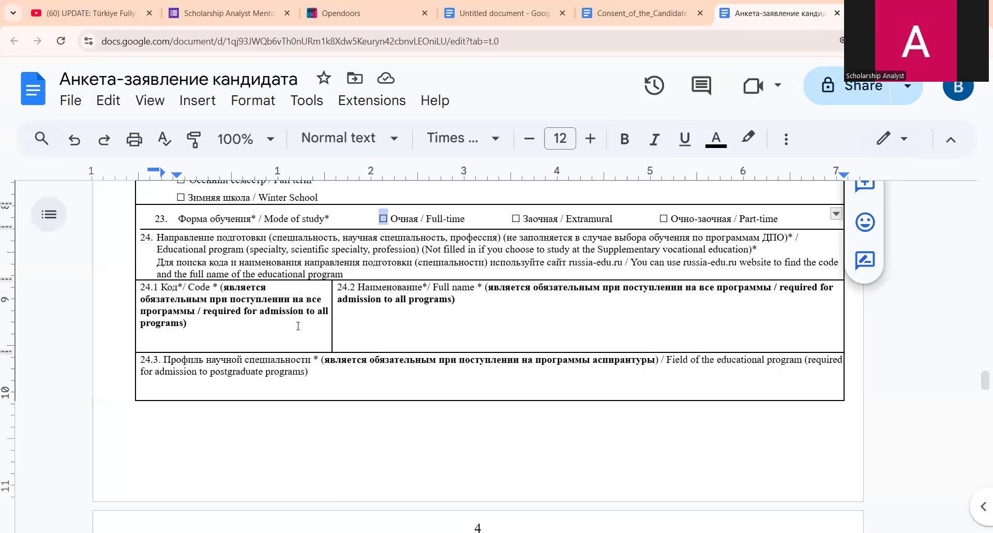
# - Highlight the 24.1 Code field and the russia-edu.ru lookup note, then go to Opendoors
pyautogui.moveTo(188, 288); pyautogui.dragTo(209, 287)
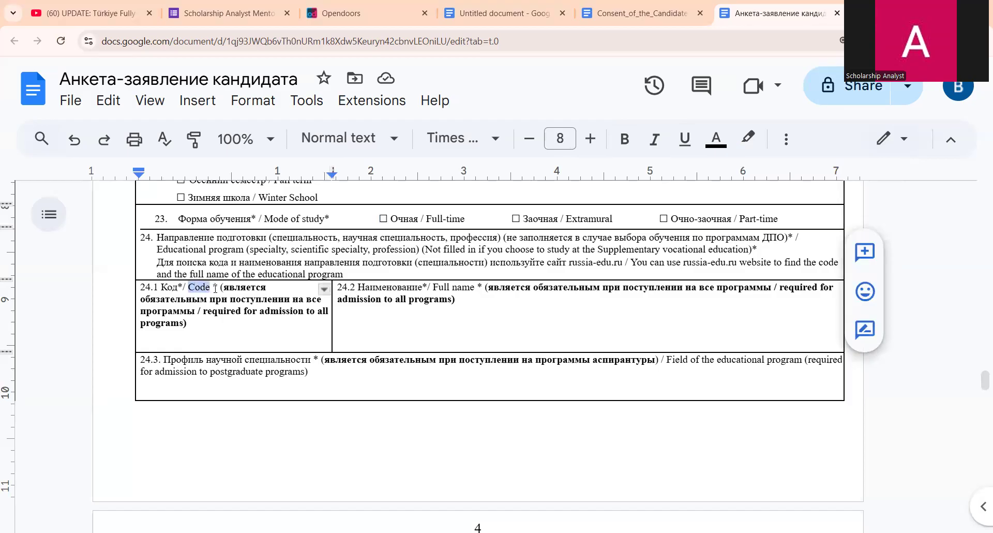
pyautogui.moveTo(684, 262); pyautogui.dragTo(730, 272)
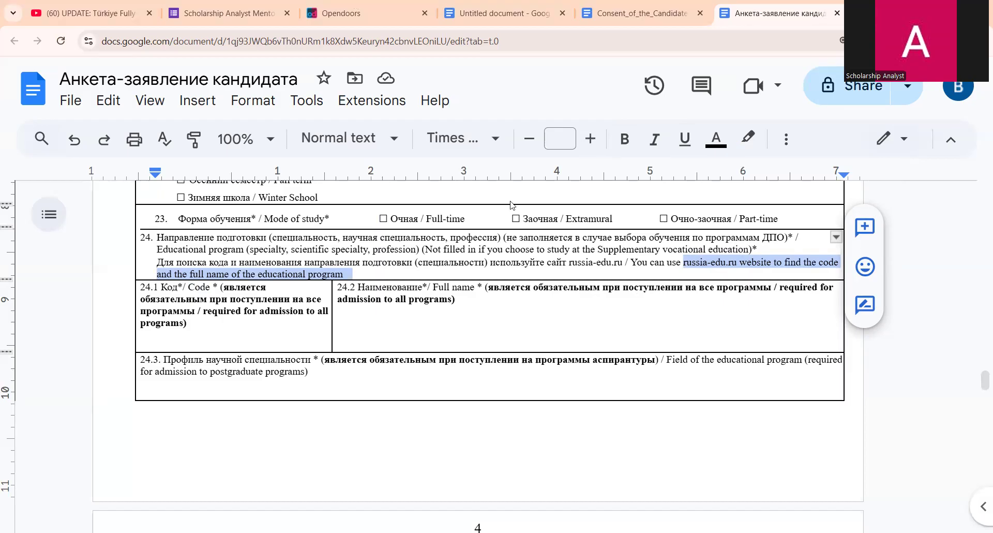
pyautogui.hotkey('ctrl', '3')
# - Open the Economics & Econometrics subject page and select the program code 38.03.01
pyautogui.scroll(10, 323, 409)
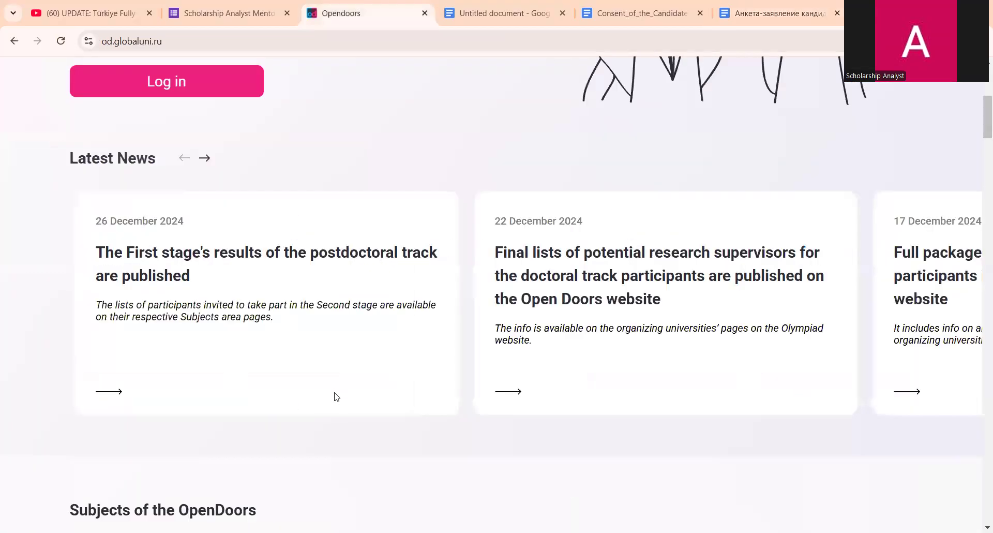
pyautogui.scroll(-10, 329, 408)
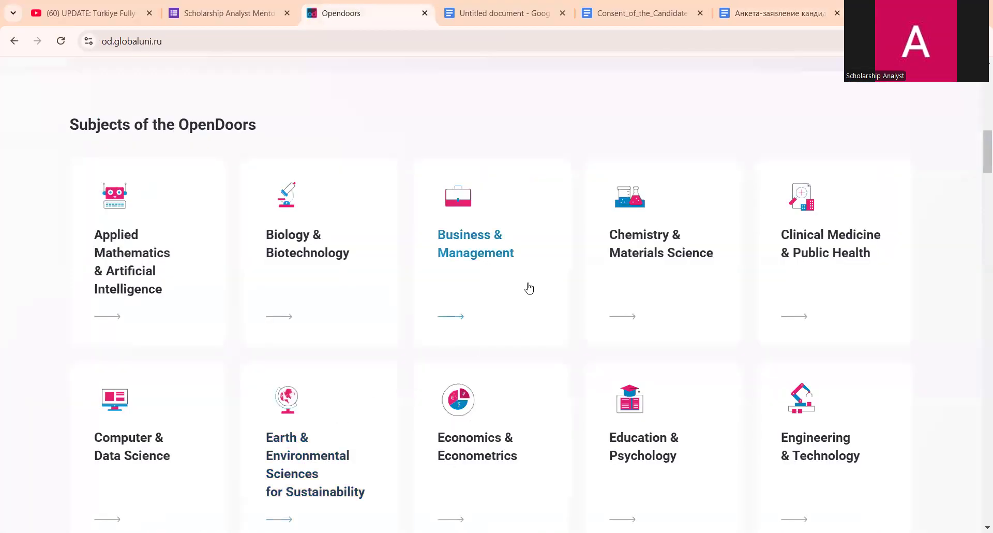
pyautogui.click(436, 423)
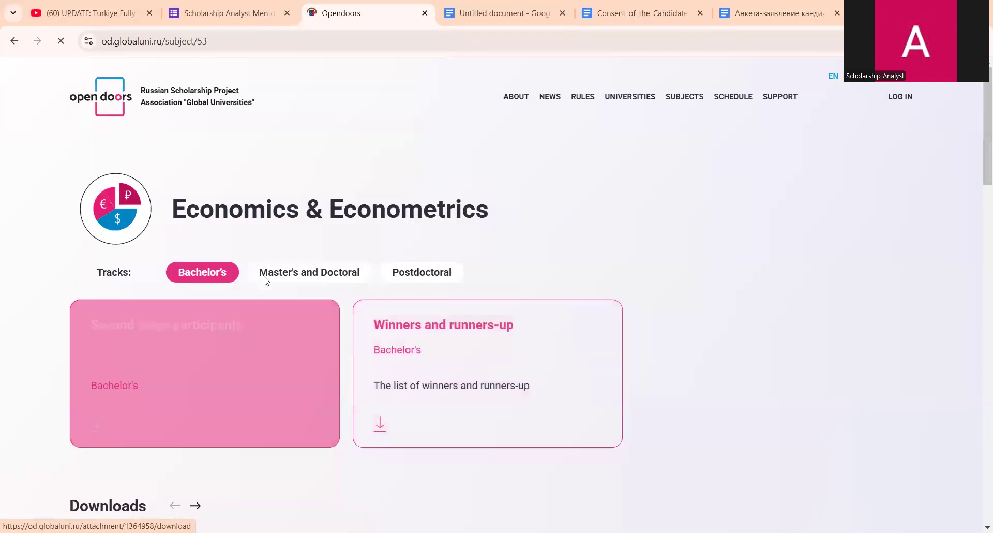
pyautogui.scroll(-6, 362, 260)
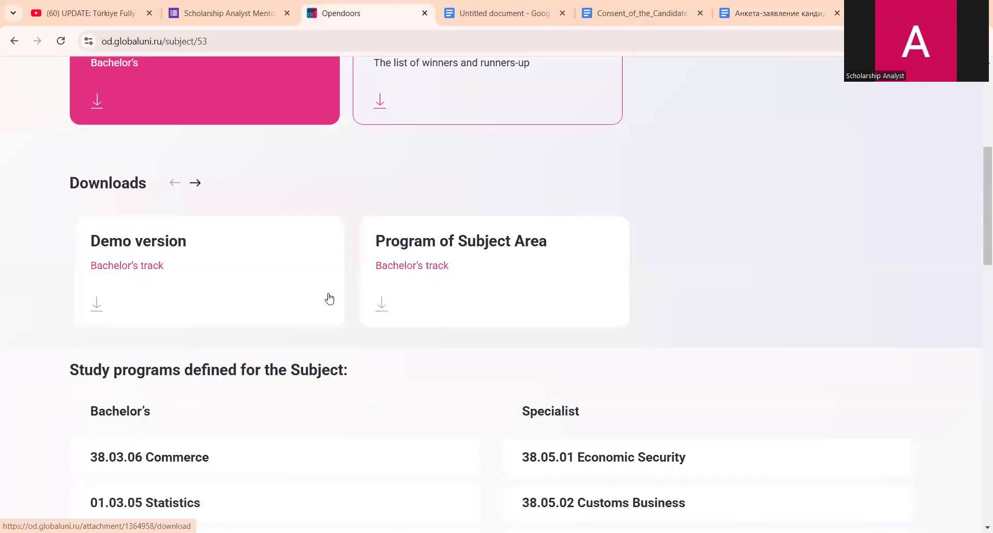
pyautogui.scroll(-4, 329, 299)
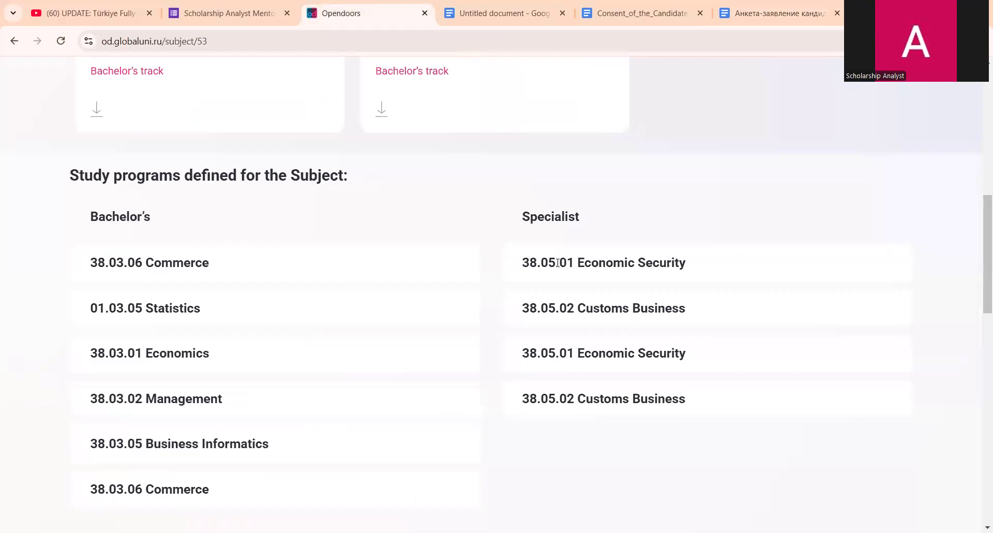
pyautogui.moveTo(90, 352); pyautogui.dragTo(143, 353)
pyautogui.hotkey('ctrl', 'c')
# - Paste 38.03.01 into the form's Code cell 24.1, then return to the Opendoors programs list
pyautogui.click(763, 4)
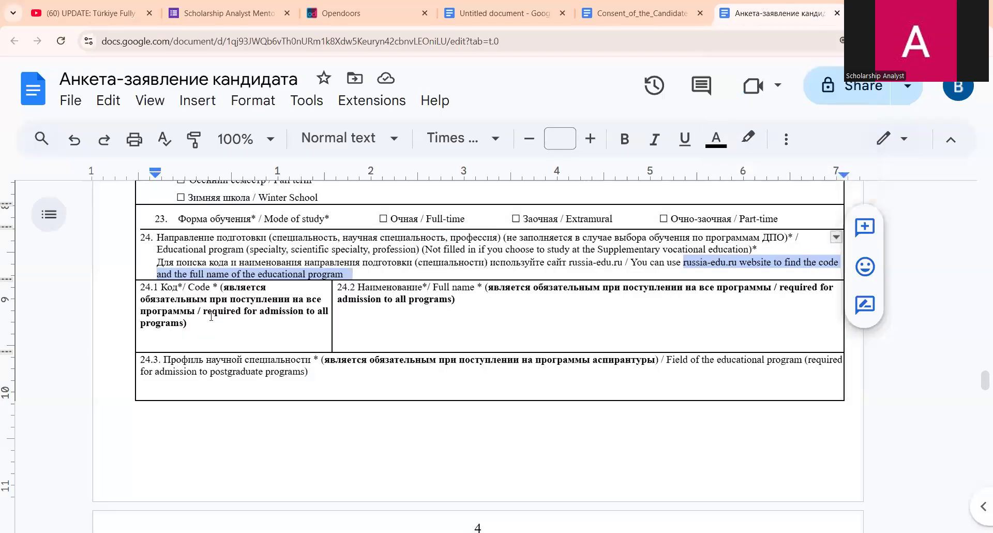
pyautogui.click(300, 345)
pyautogui.hotkey('ctrl', 'v')
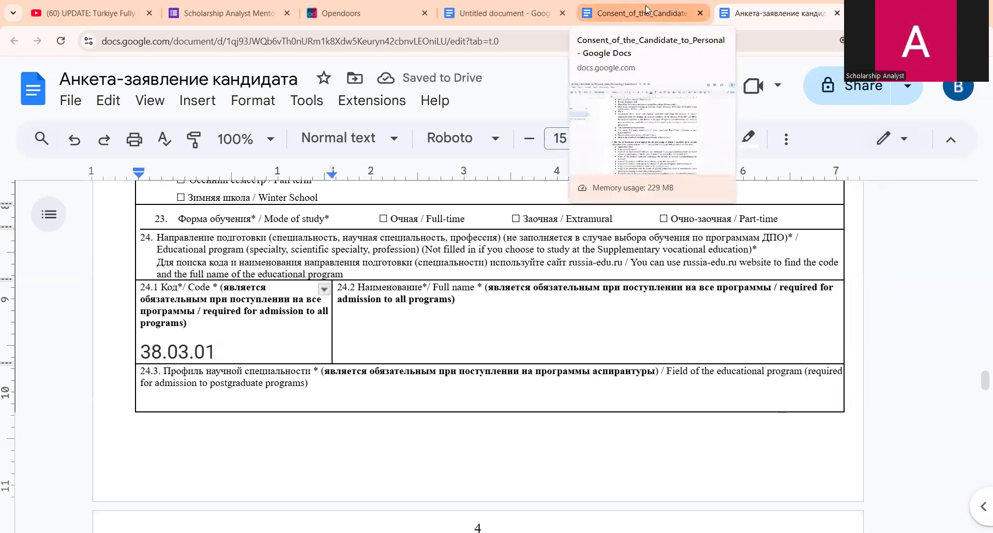
pyautogui.click(683, 262)
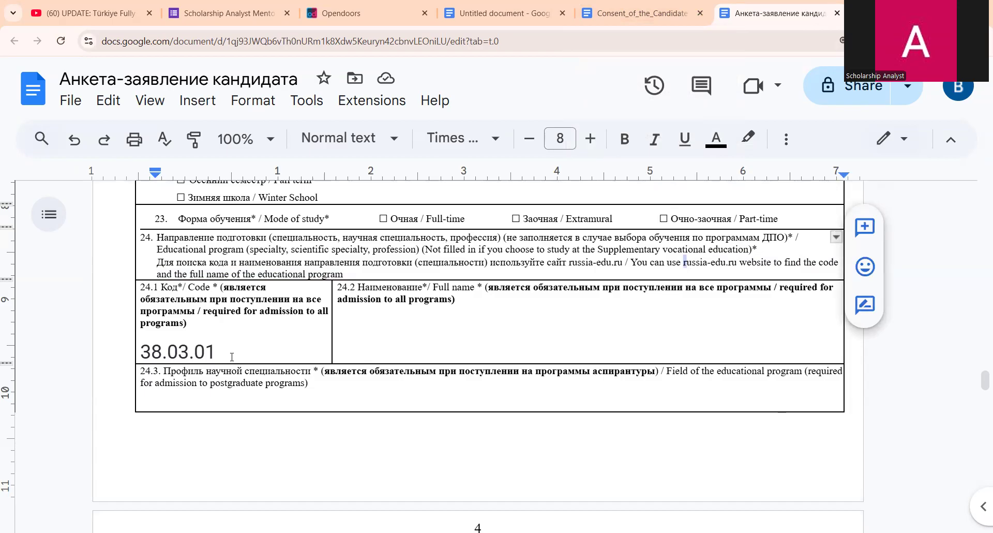
pyautogui.click(336, 14)
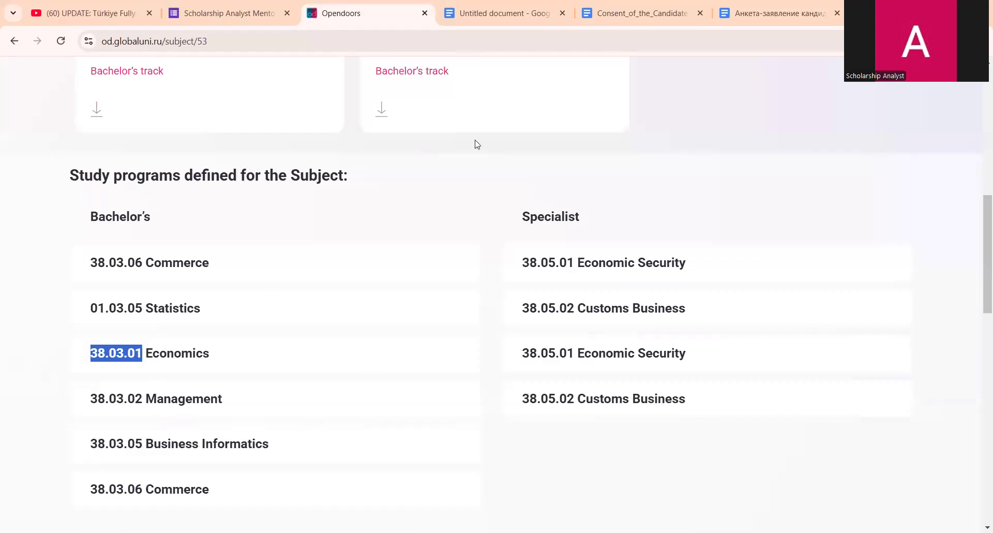
# - Return to the Анкета-заявление кандидата application form tab
pyautogui.click(779, 14)
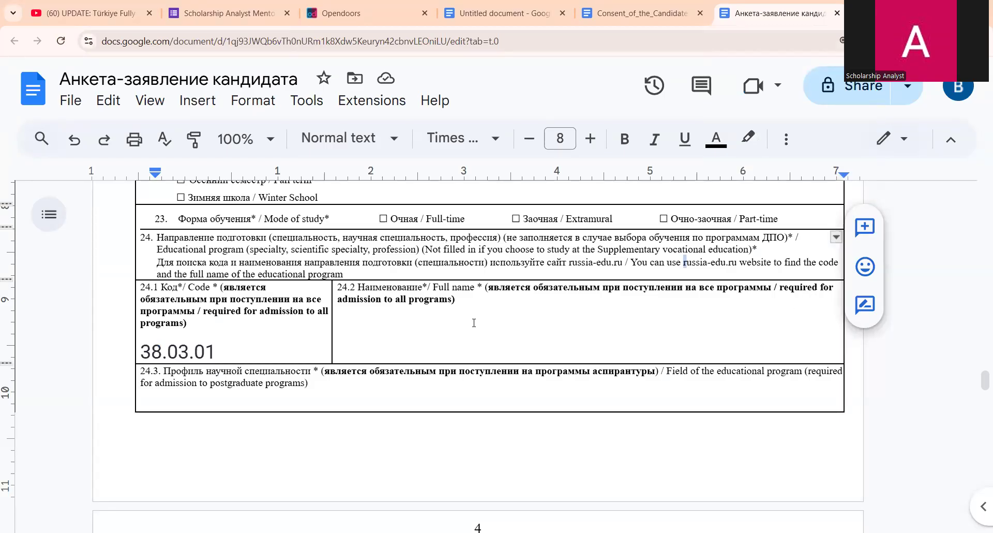
pyautogui.click(533, 351)
pyautogui.scroll(-1, 533, 352)
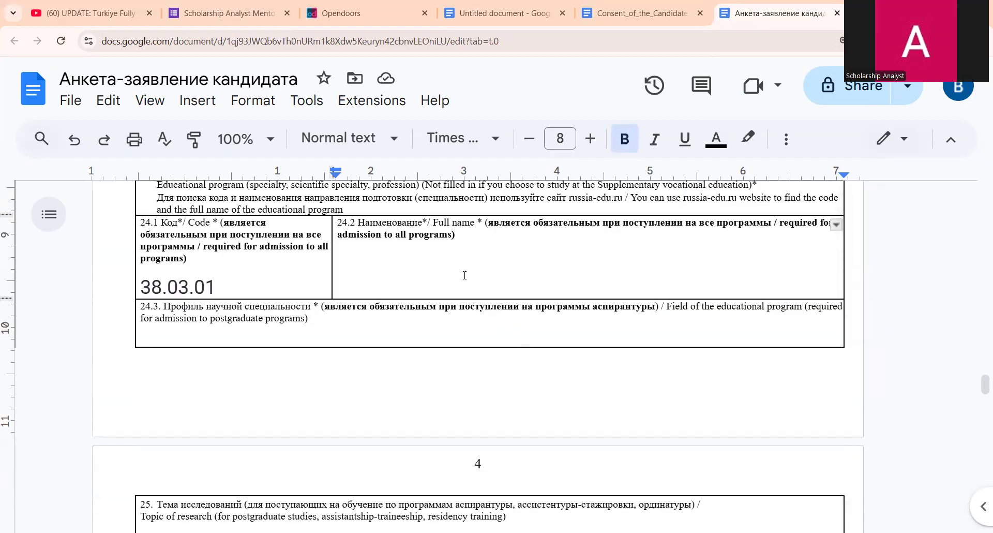
pyautogui.scroll(1, 465, 276)
pyautogui.scroll(-1, 413, 443)
pyautogui.scroll(-4, 349, 331)
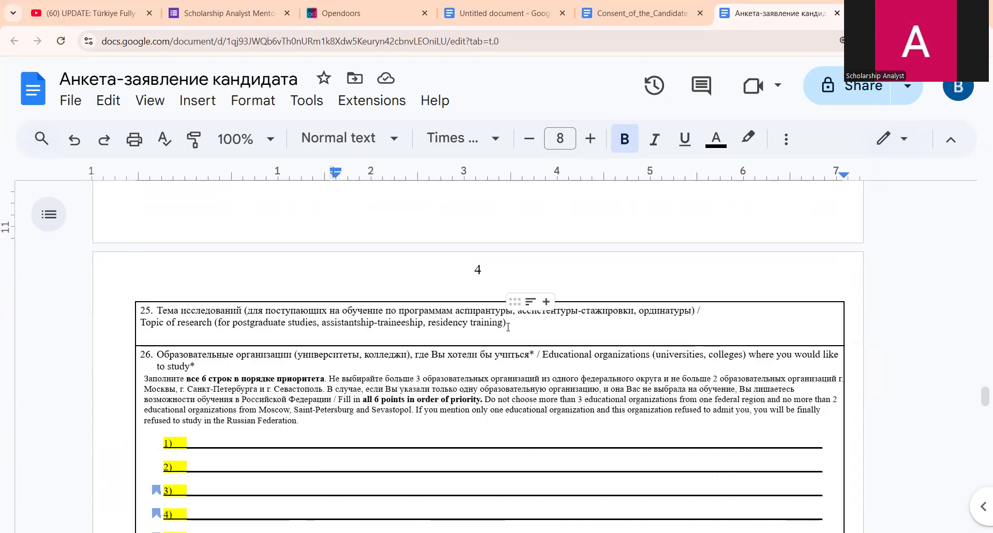
pyautogui.moveTo(672, 334)
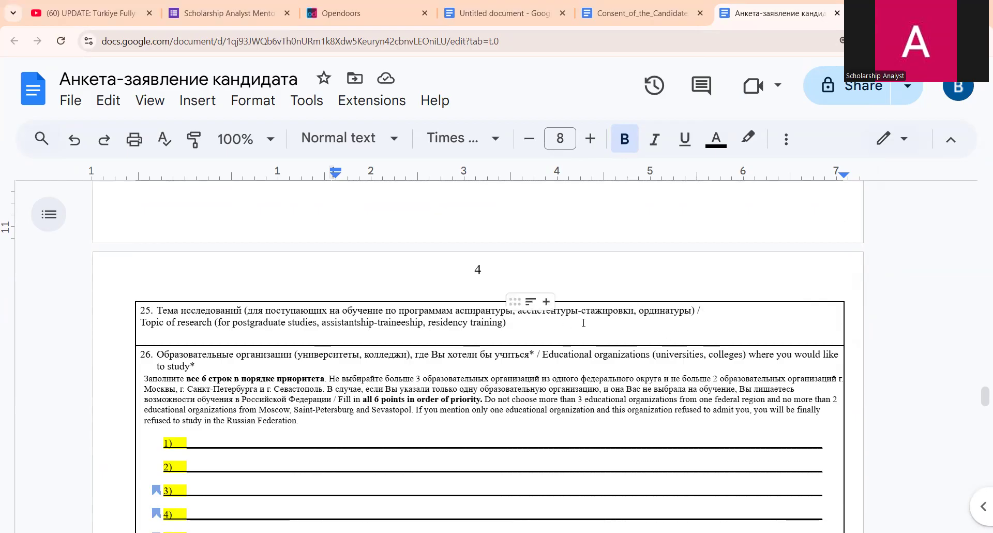
pyautogui.scroll(-2, 605, 338)
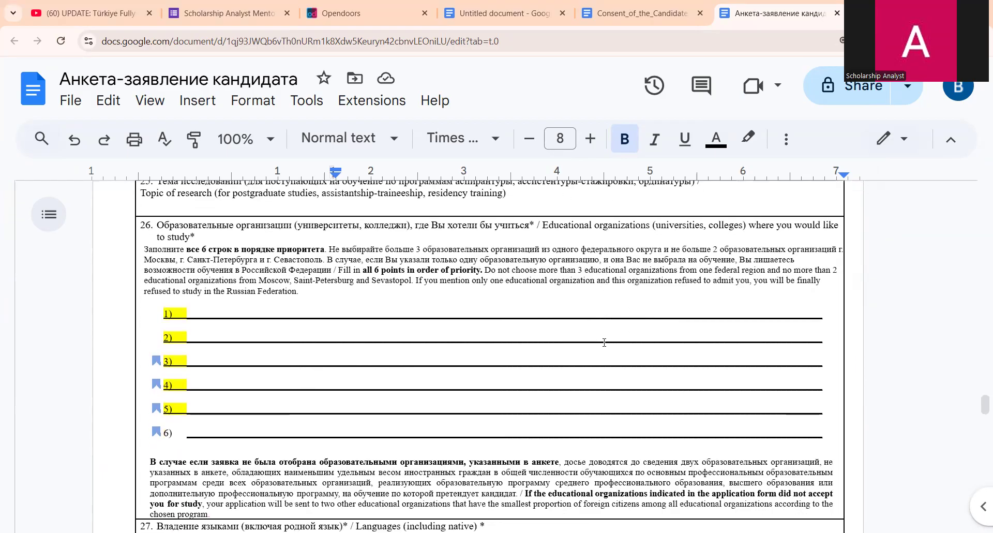
pyautogui.scroll(1, 594, 290)
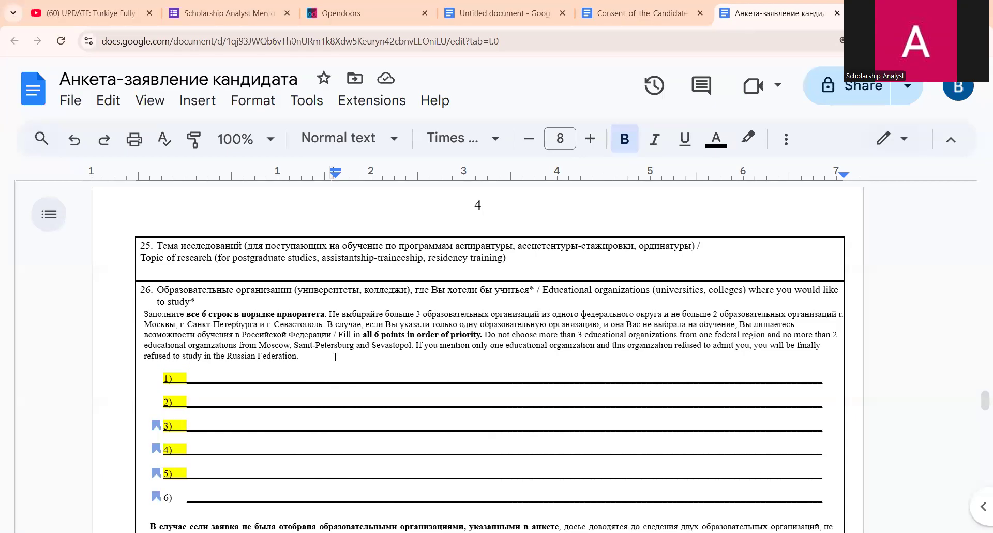
pyautogui.scroll(-1, 344, 374)
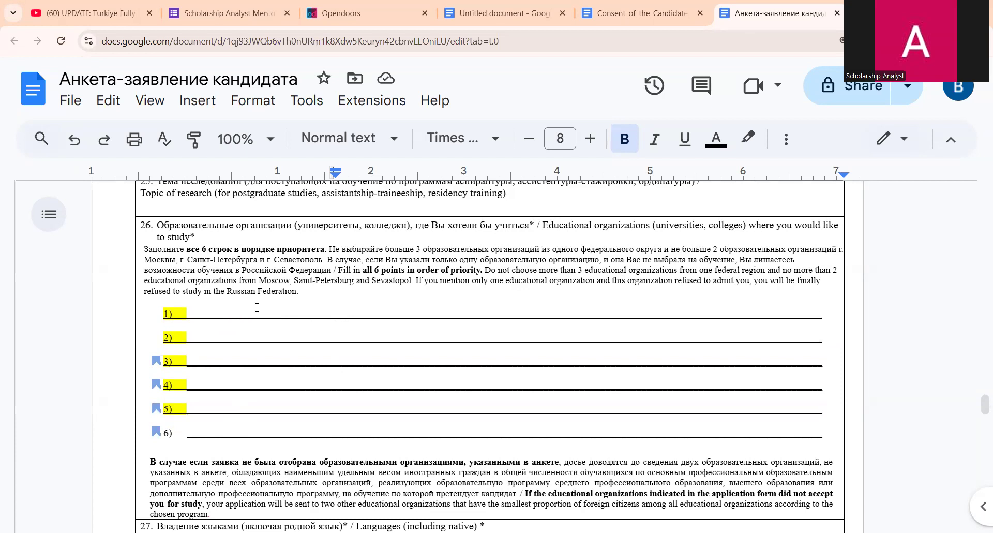
pyautogui.scroll(-1, 389, 377)
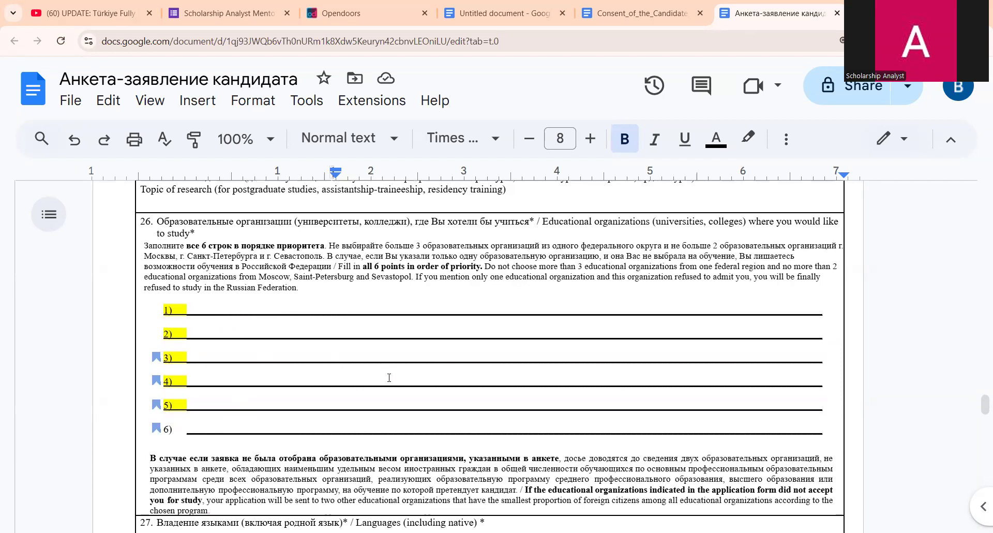
pyautogui.scroll(-1, 389, 377)
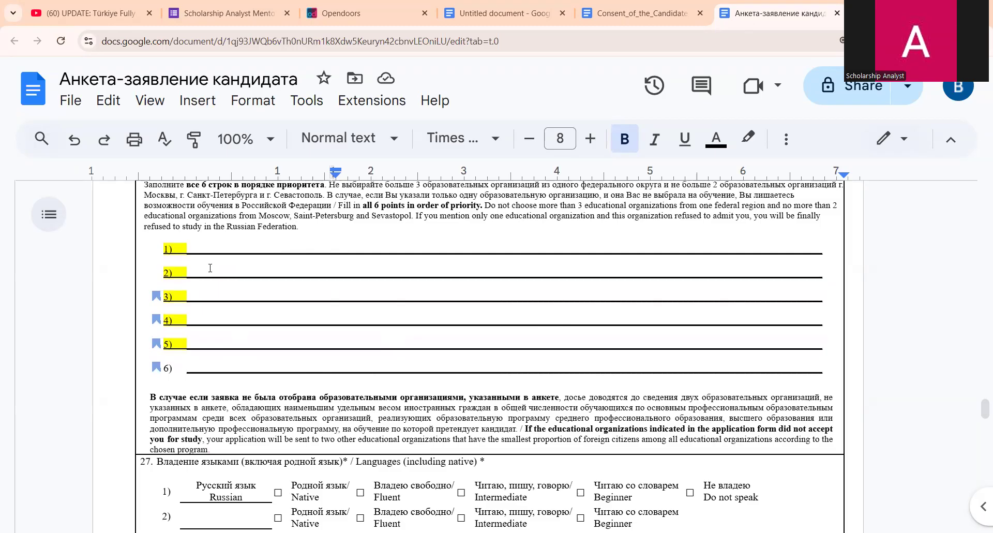
pyautogui.scroll(-2, 243, 338)
pyautogui.scroll(-1, 243, 337)
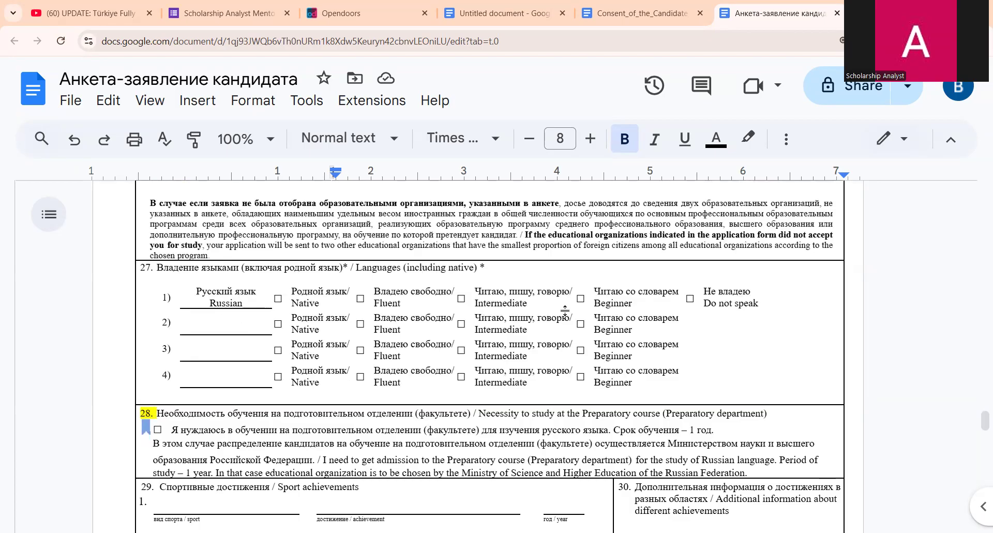
pyautogui.click(694, 302)
pyautogui.click(235, 327)
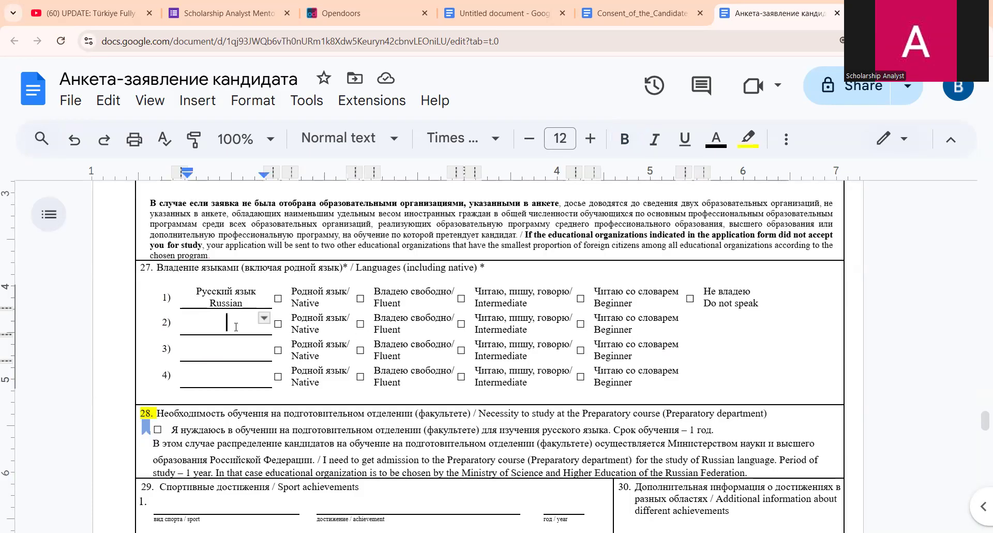
pyautogui.click(365, 328)
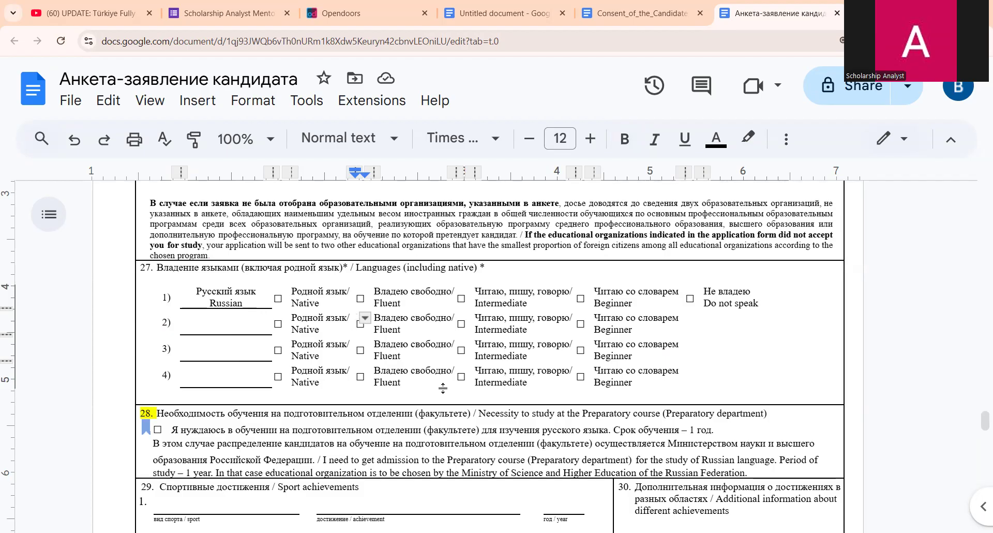
pyautogui.scroll(-5, 442, 388)
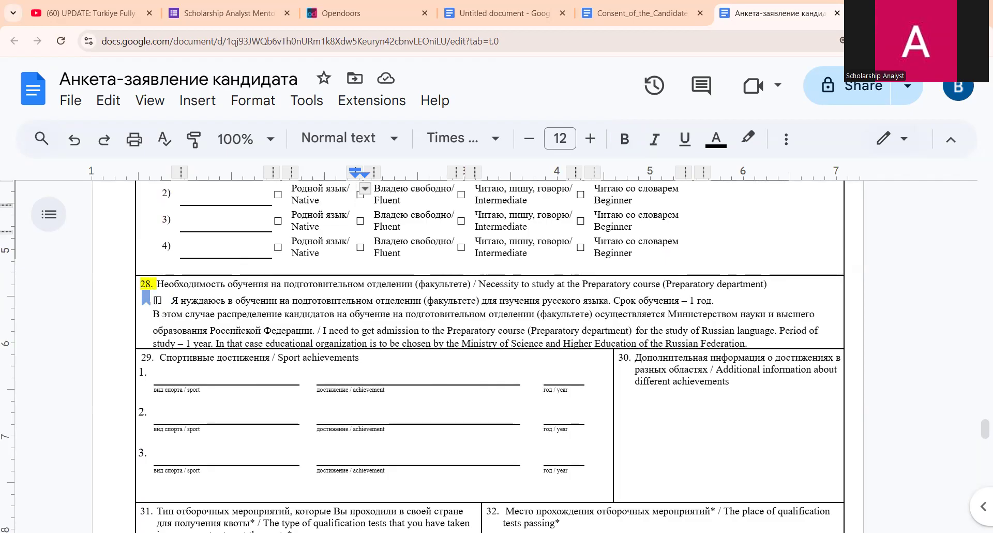
pyautogui.click(157, 299)
pyautogui.click(162, 299)
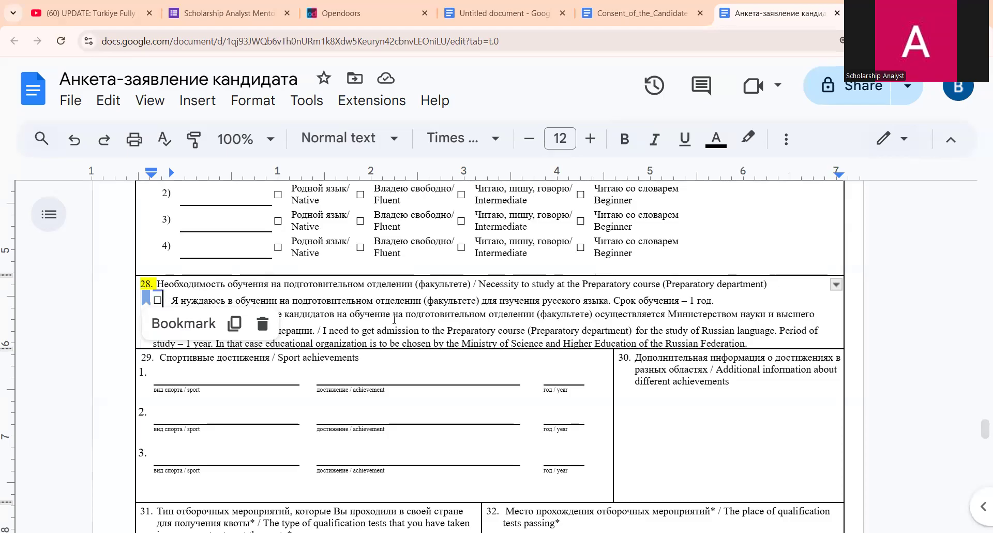
pyautogui.click(420, 330)
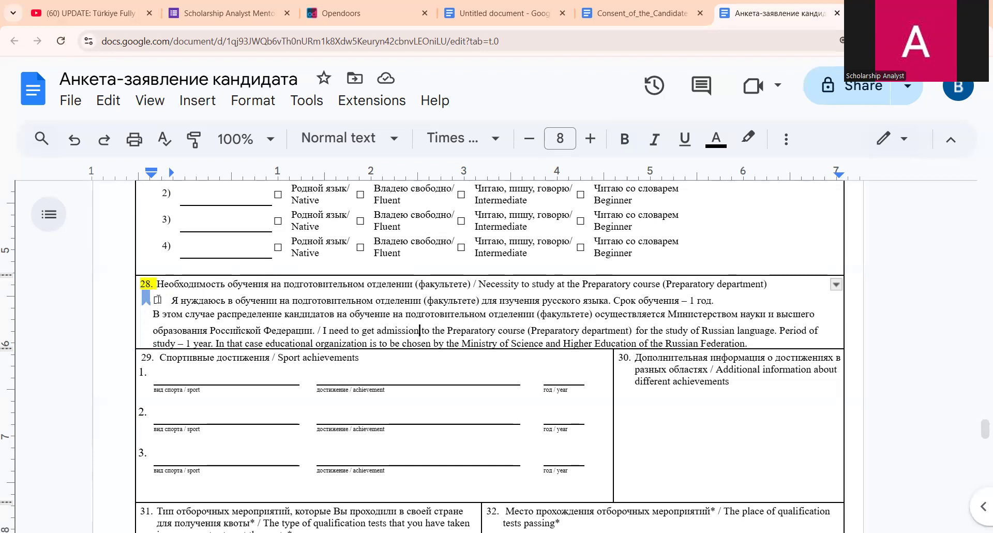
pyautogui.scroll(-1, 316, 353)
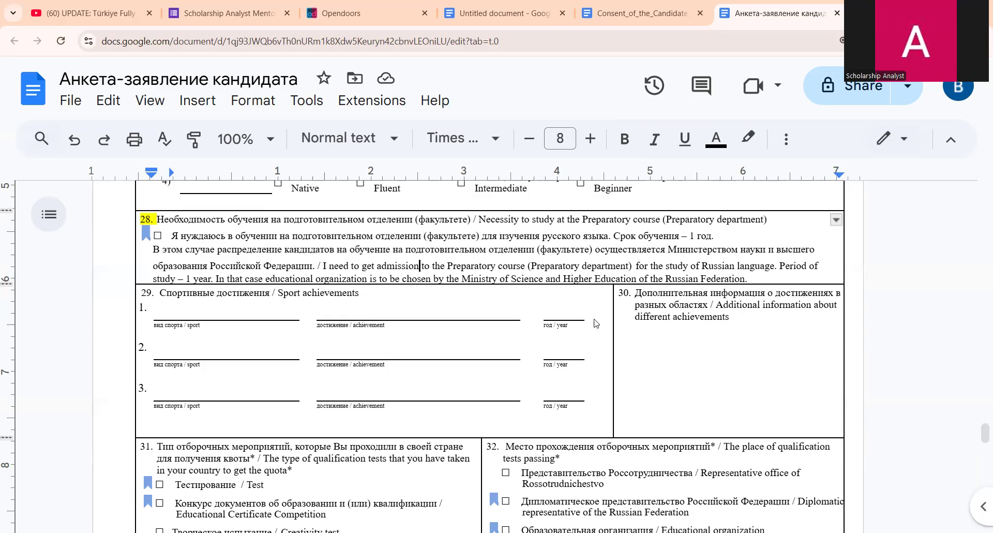
pyautogui.scroll(-1, 596, 368)
pyautogui.scroll(1, 595, 362)
pyautogui.scroll(-1, 711, 245)
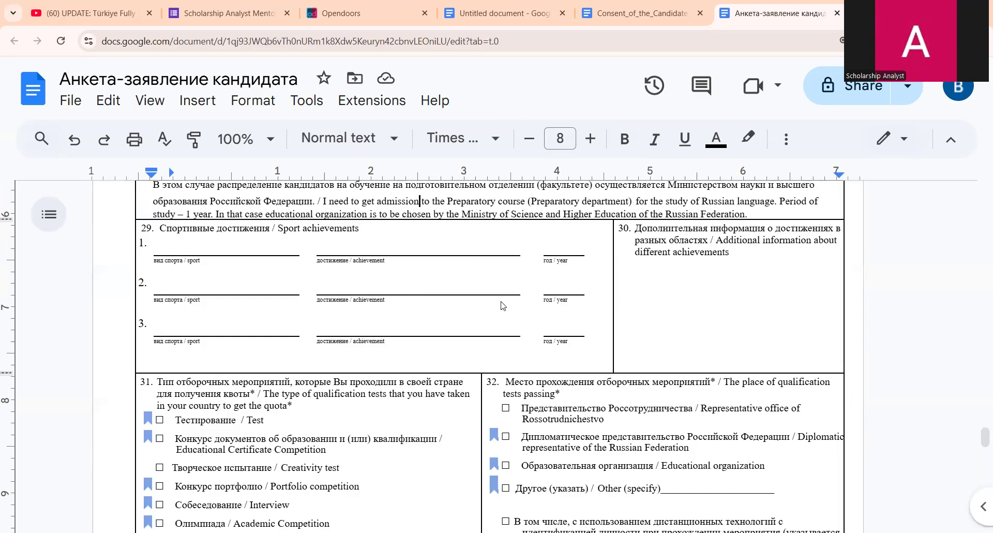
pyautogui.scroll(-2, 693, 335)
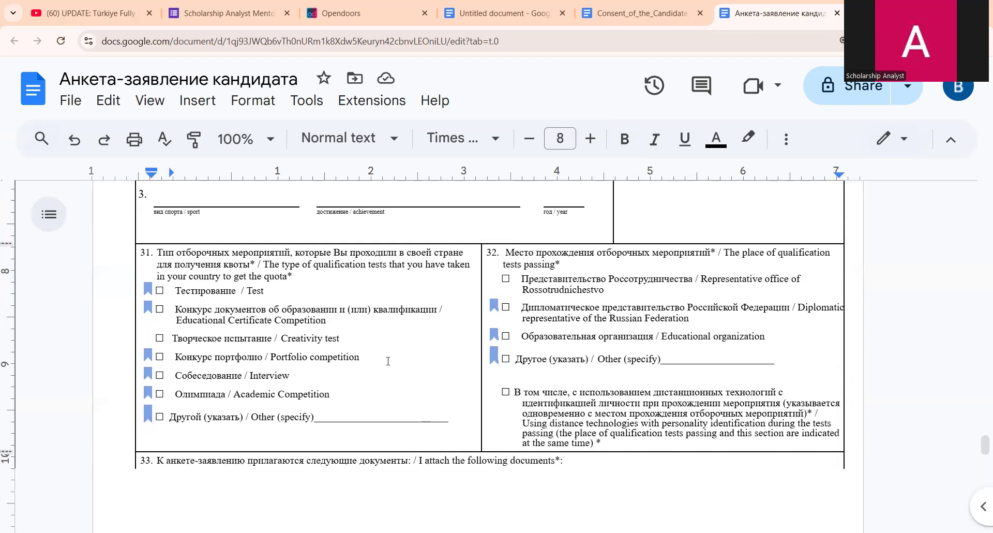
pyautogui.scroll(-5, 361, 373)
pyautogui.scroll(5, 313, 376)
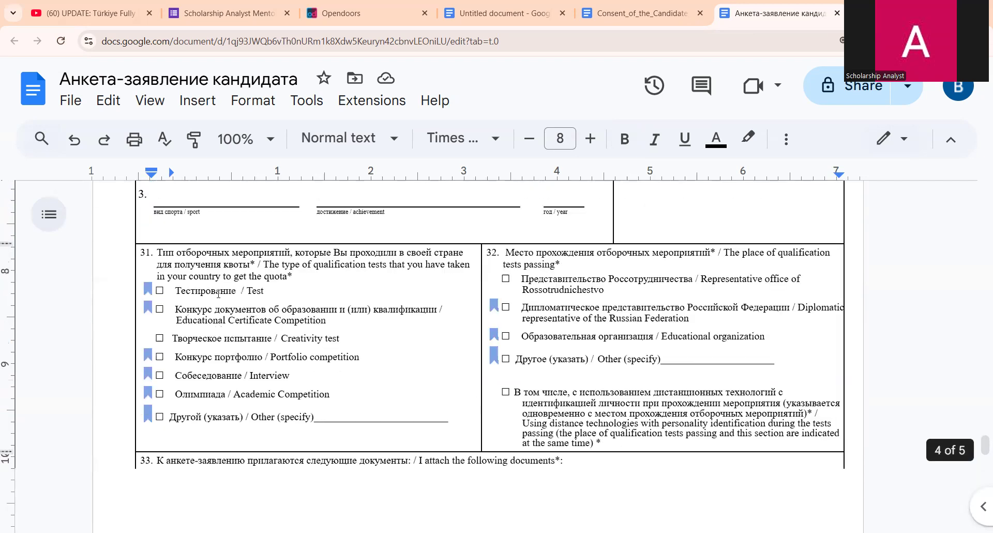
pyautogui.scroll(2, 218, 293)
pyautogui.scroll(-3, 254, 355)
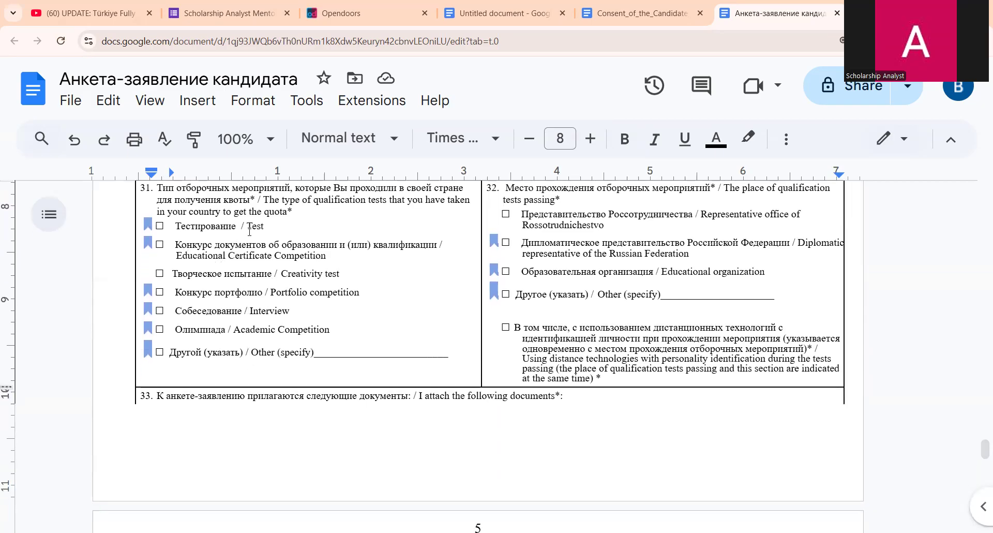
pyautogui.scroll(3, 249, 231)
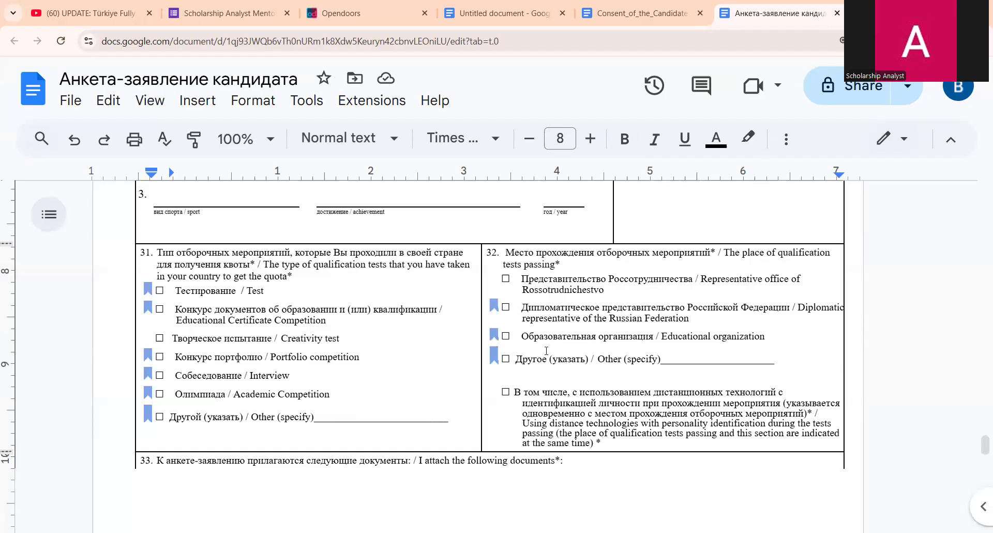
pyautogui.scroll(-8, 546, 351)
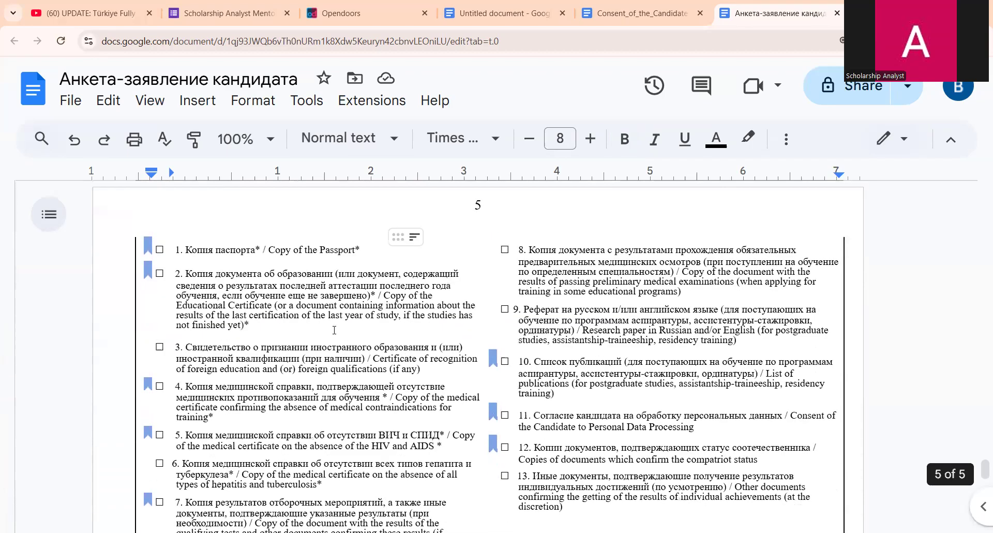
pyautogui.scroll(-1, 334, 330)
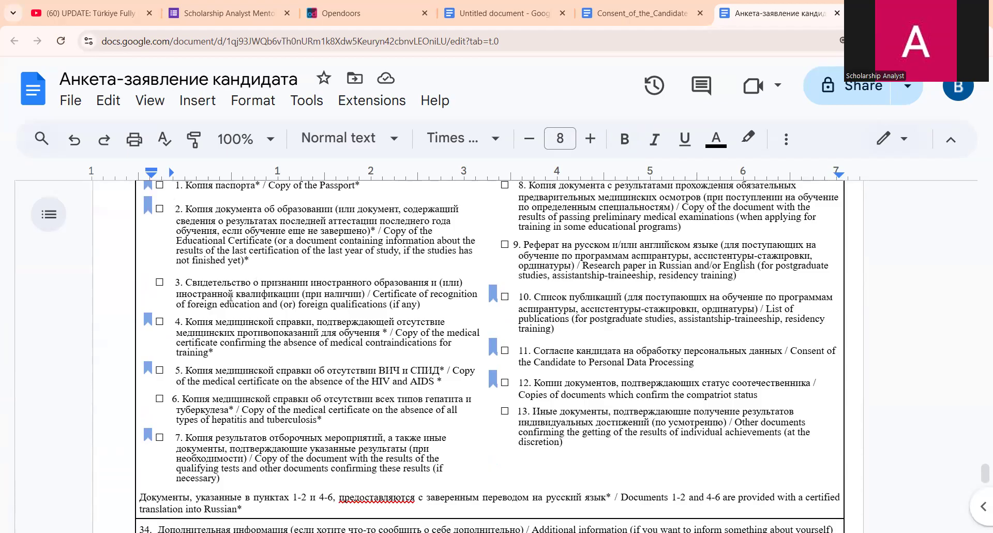
pyautogui.scroll(1, 236, 283)
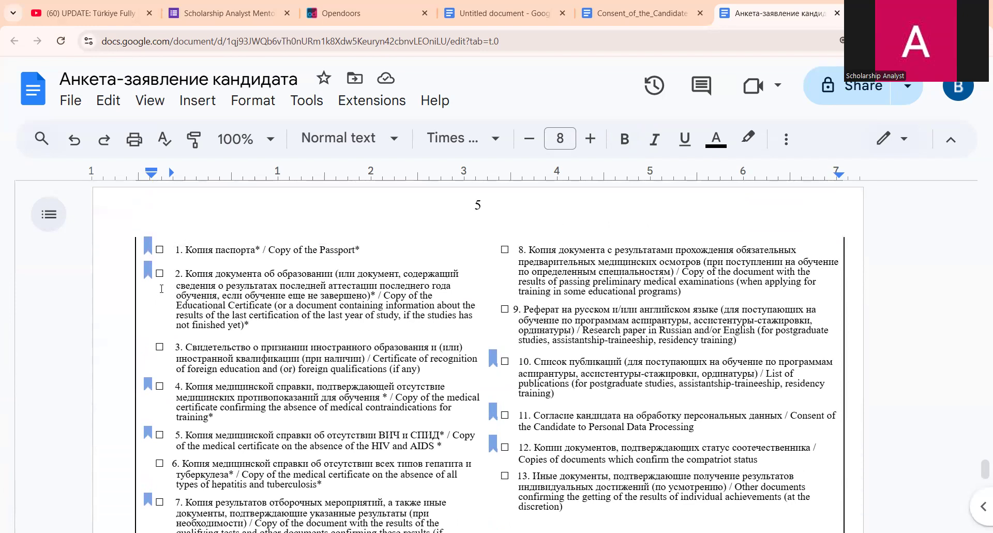
pyautogui.scroll(-1, 164, 307)
pyautogui.scroll(-1, 390, 264)
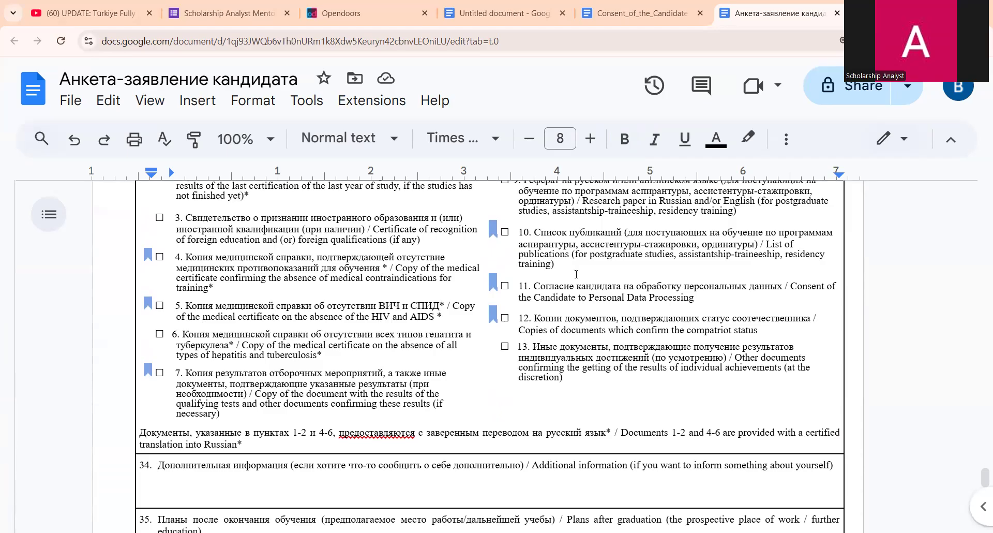
pyautogui.scroll(1, 589, 277)
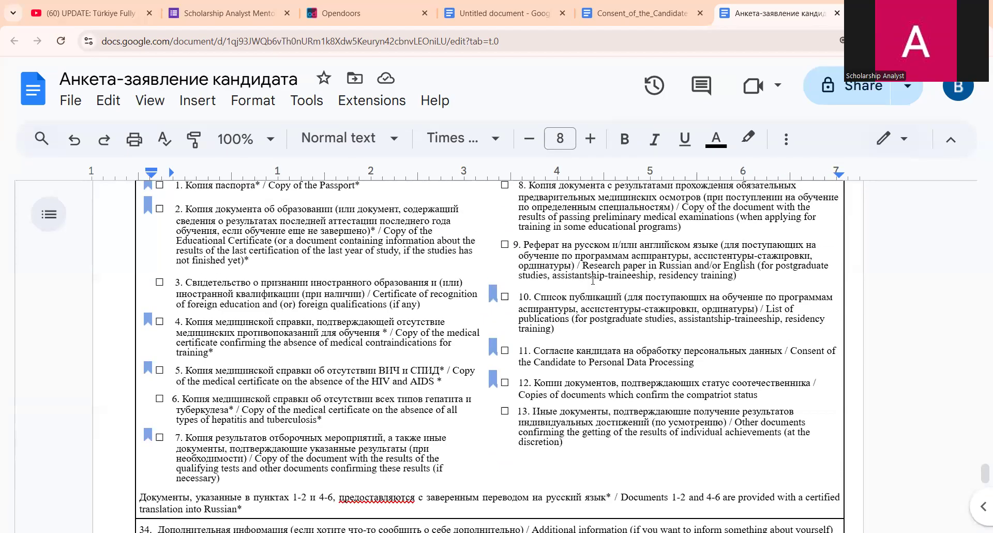
pyautogui.scroll(-1, 527, 330)
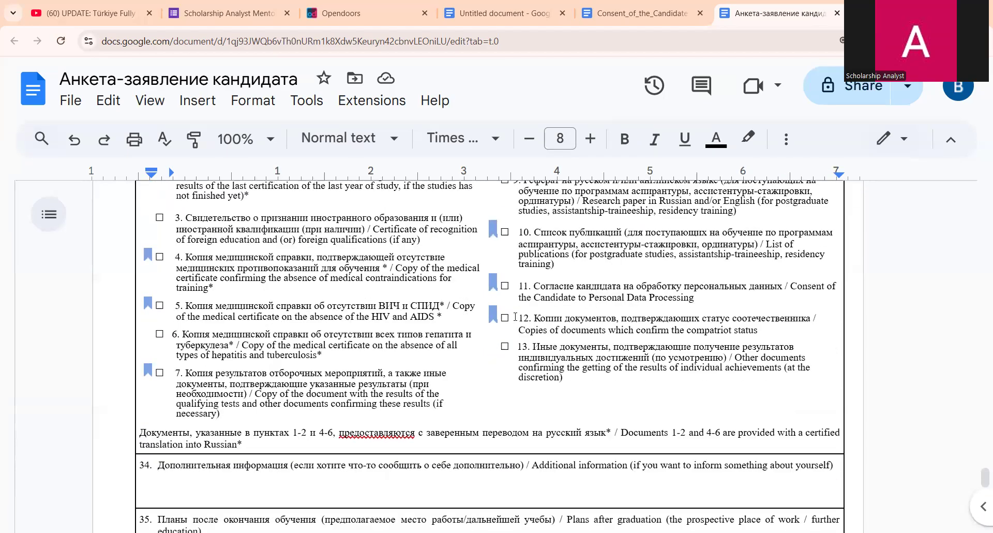
pyautogui.scroll(1, 515, 317)
pyautogui.scroll(-1, 531, 388)
pyautogui.scroll(-3, 471, 375)
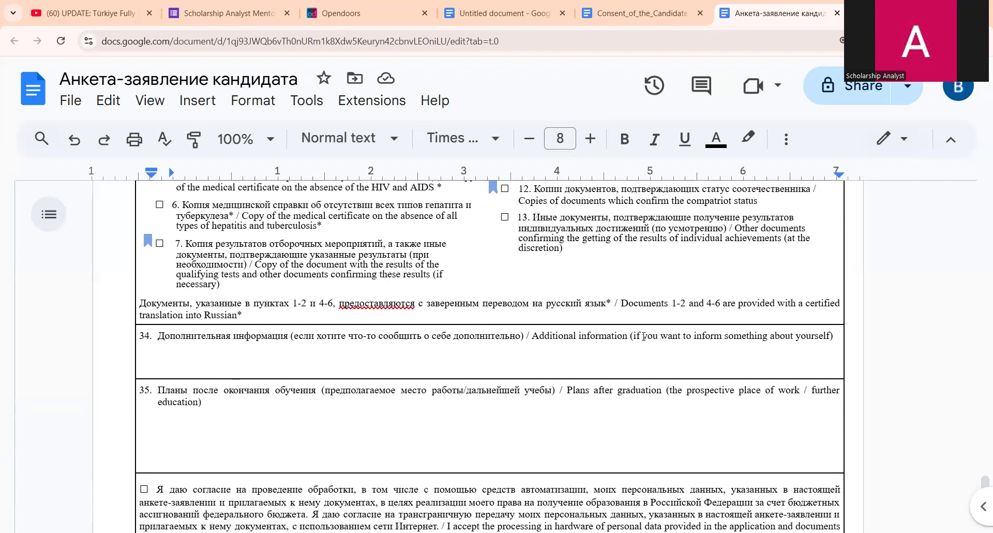
pyautogui.scroll(1, 557, 305)
pyautogui.scroll(-3, 517, 295)
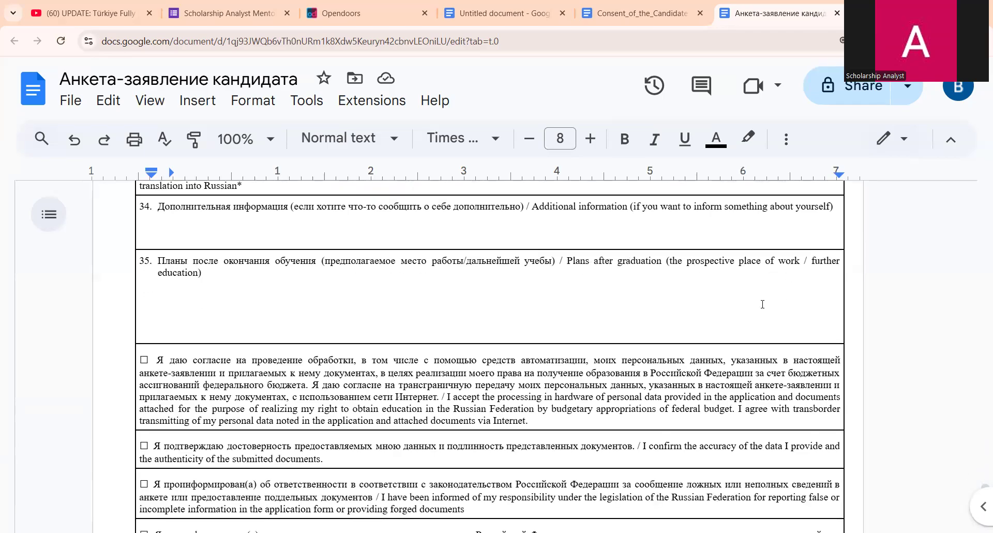
pyautogui.scroll(-1, 495, 321)
pyautogui.click(375, 244)
pyautogui.scroll(-2, 487, 358)
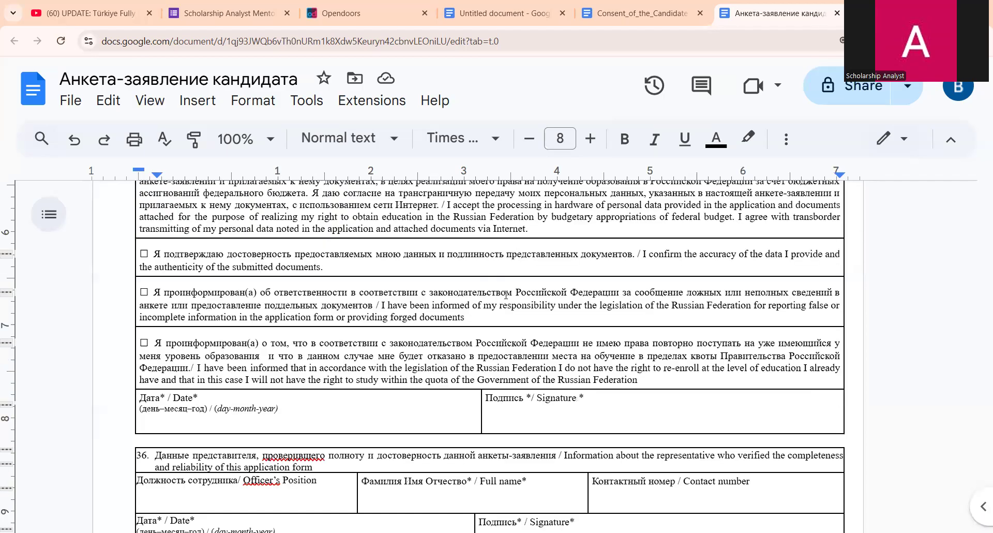
pyautogui.scroll(1, 445, 255)
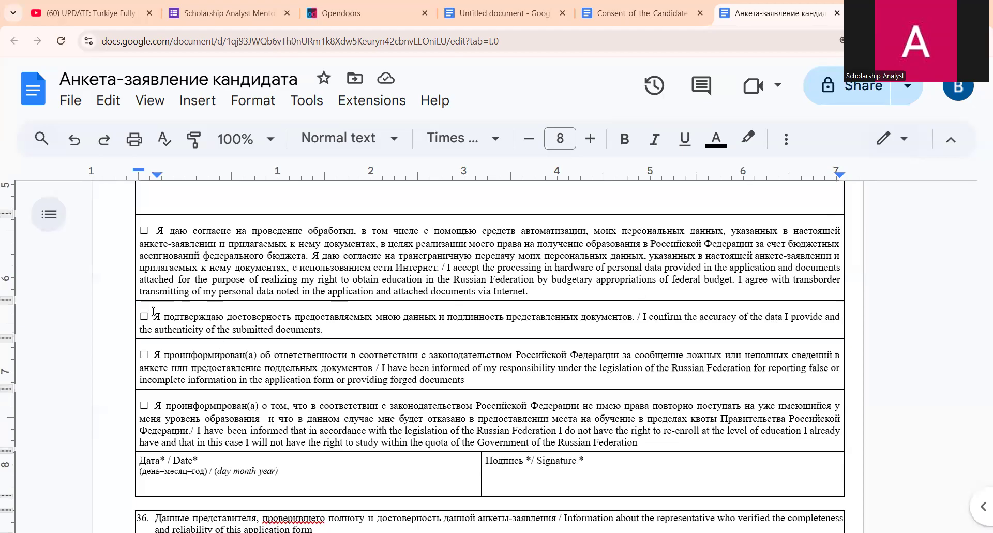
pyautogui.scroll(-1, 310, 391)
pyautogui.click(205, 365)
pyautogui.scroll(-1, 228, 366)
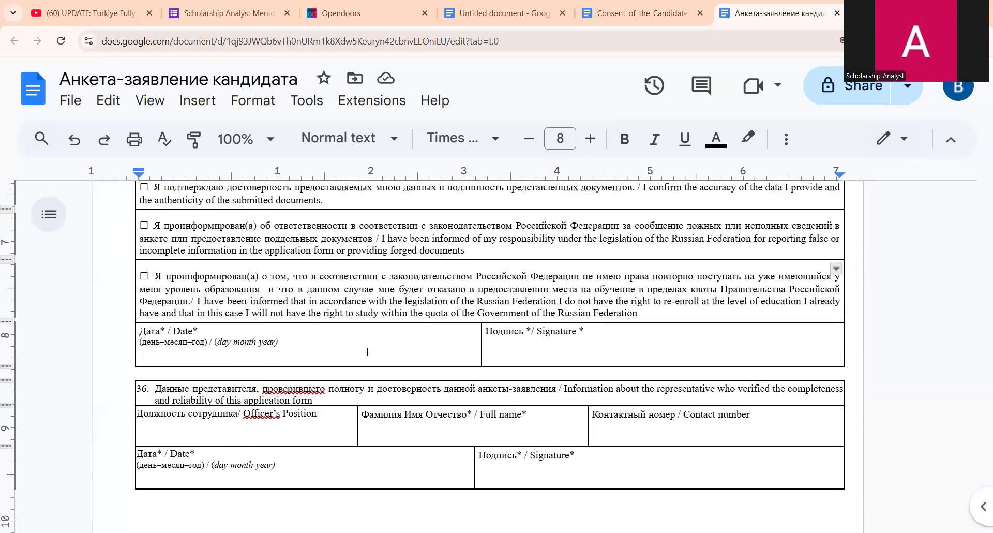
pyautogui.click(361, 352)
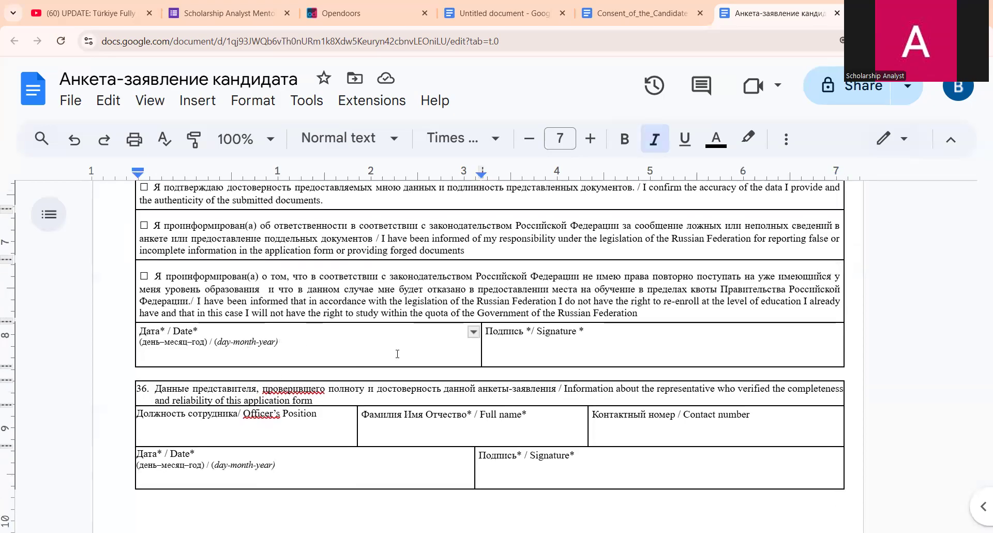
pyautogui.click(578, 339)
pyautogui.scroll(-1, 445, 387)
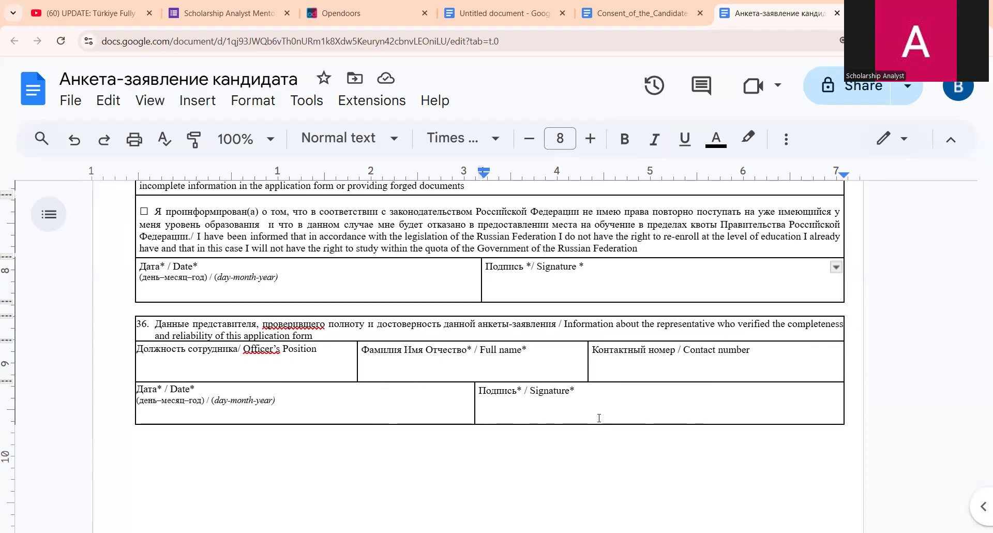
# - Scroll up the form, check the Untitled required-documents document, then go to the YouTube scholarships video
pyautogui.scroll(-2, 532, 281)
pyautogui.scroll(10, 465, 228)
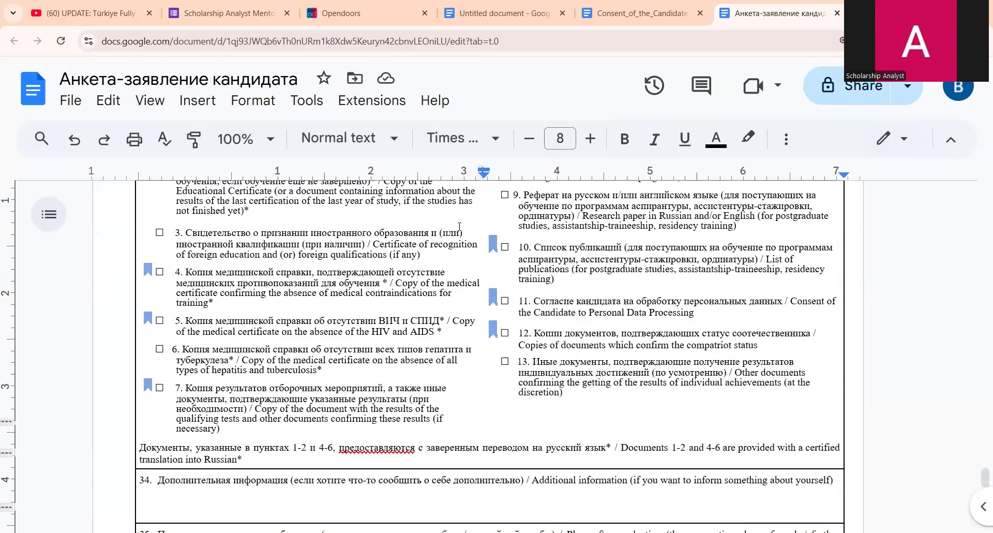
pyautogui.scroll(15, 459, 226)
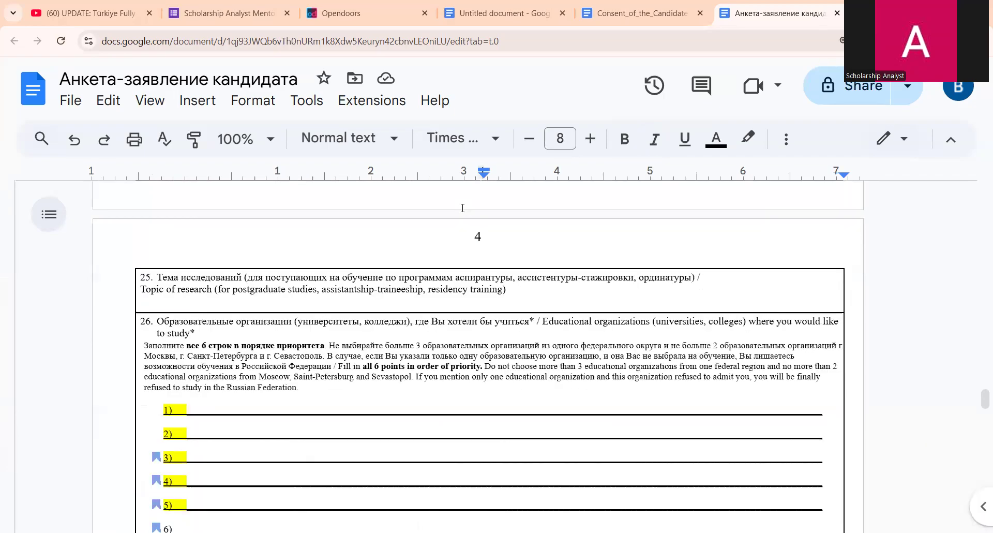
pyautogui.scroll(6, 462, 207)
pyautogui.scroll(5, 526, 381)
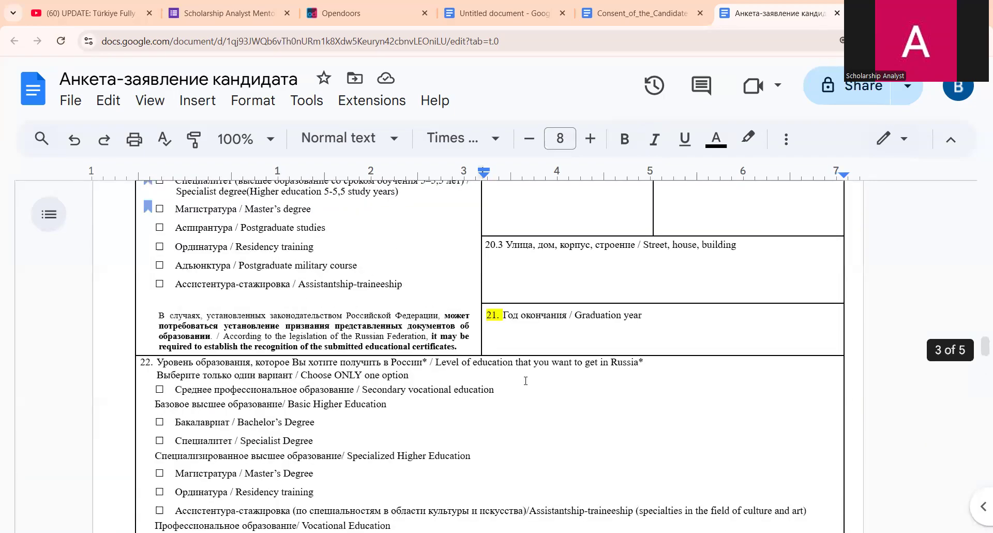
pyautogui.hotkey('ctrl', '4')
pyautogui.scroll(3, 509, 375)
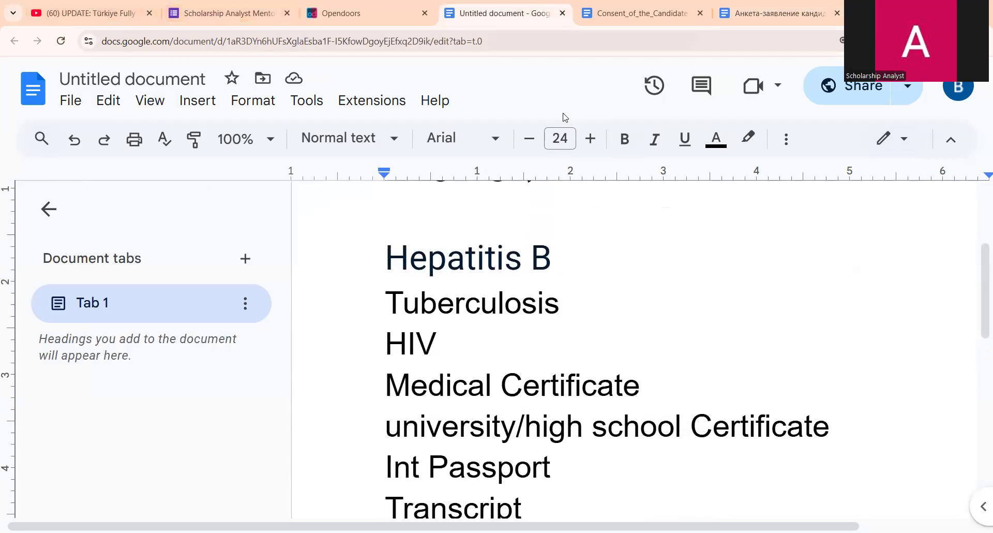
pyautogui.click(90, 13)
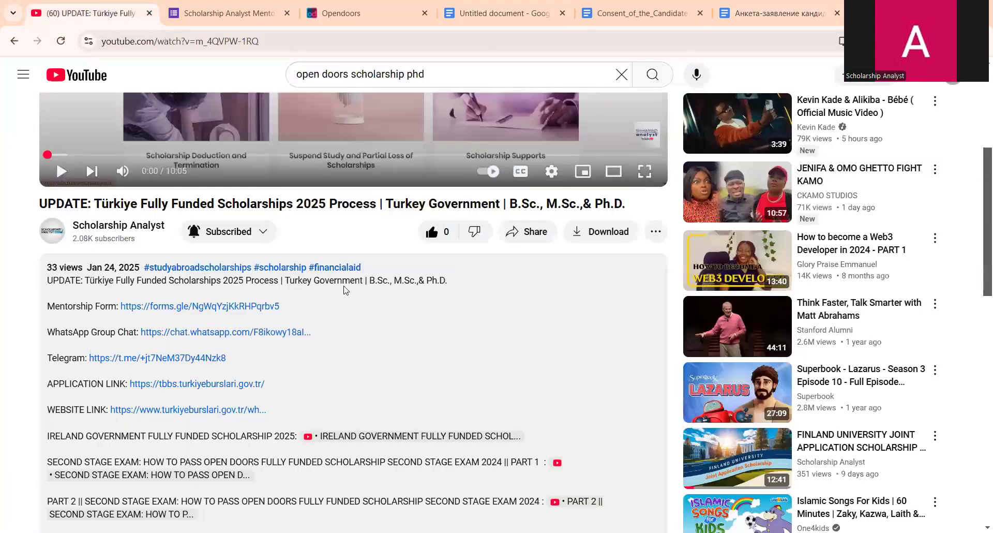